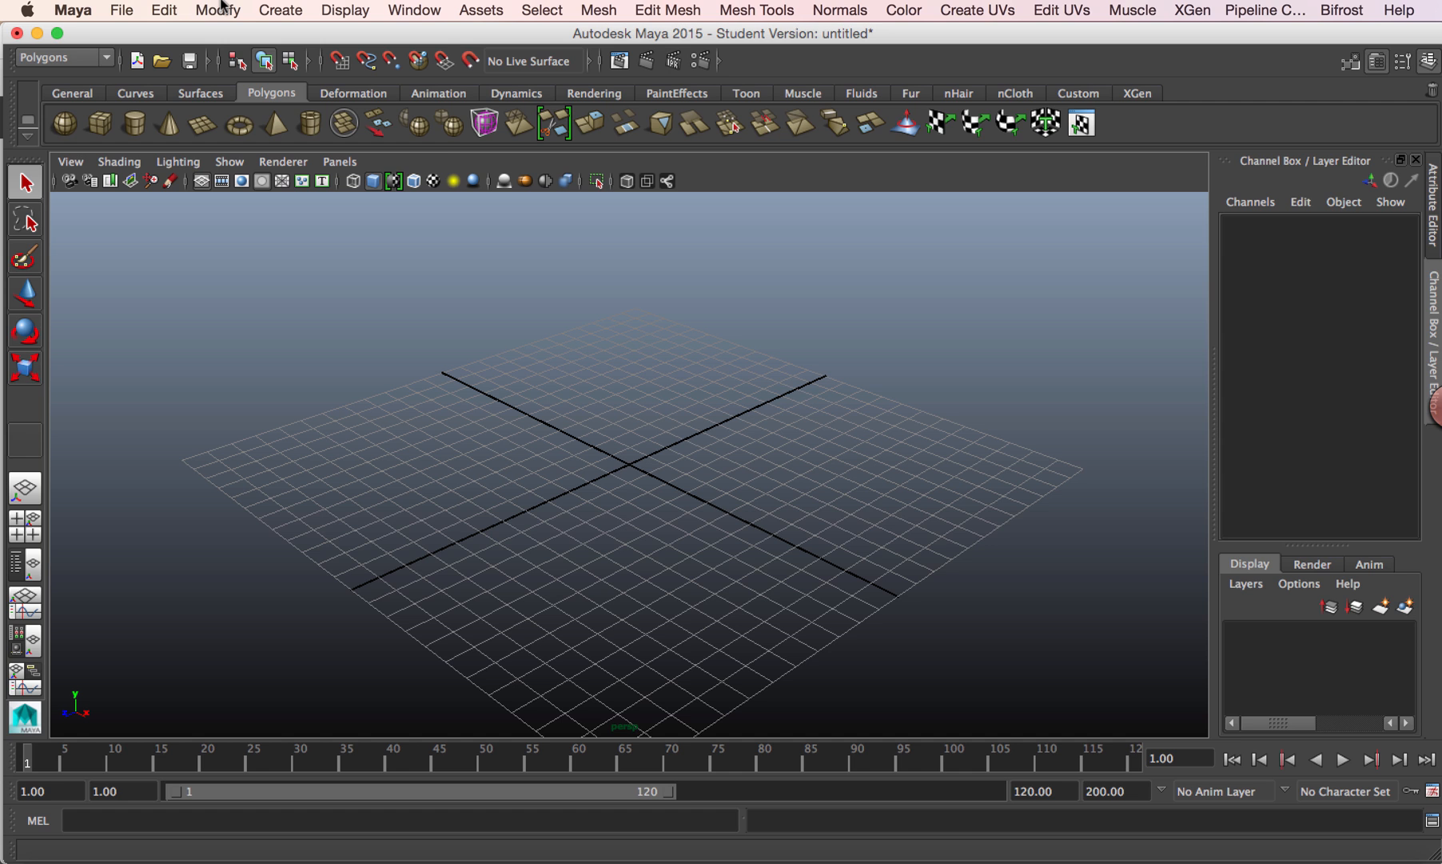
{"action": "left_click", "coordinate": [220, 10]}
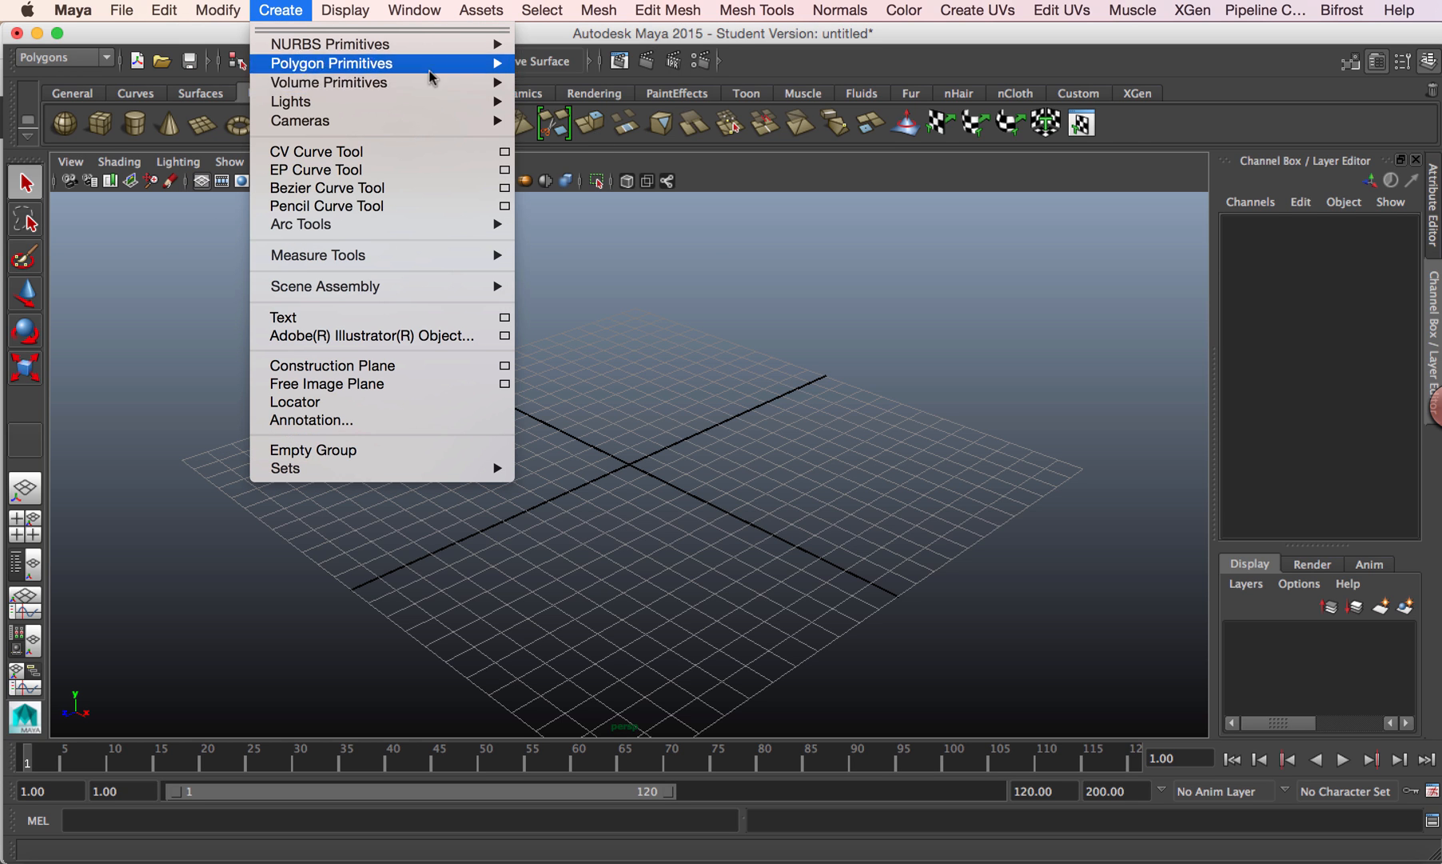
{"action": "mouse_move", "coordinate": [491, 67]}
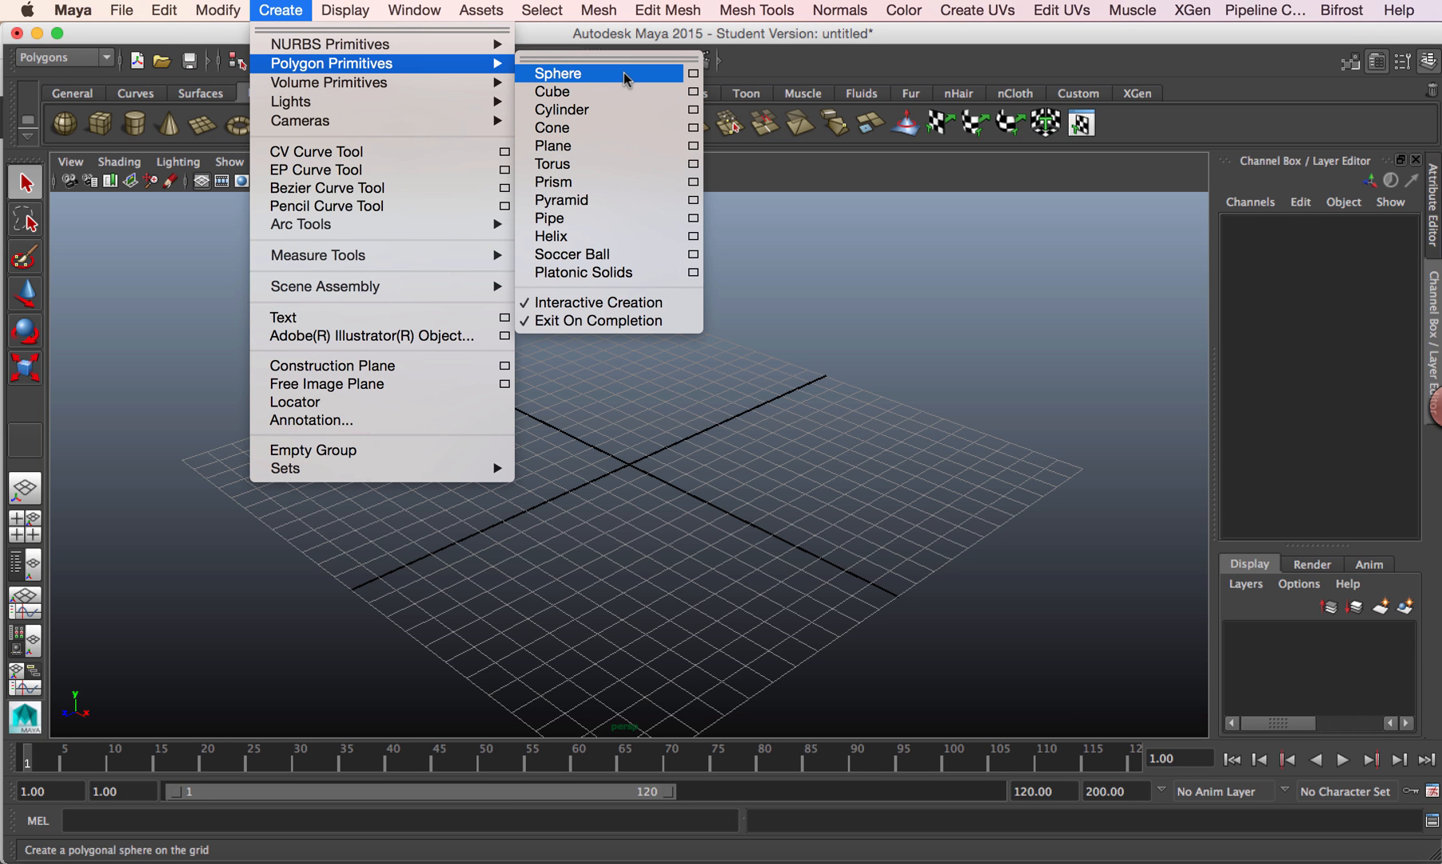
{"action": "left_click", "coordinate": [107, 263]}
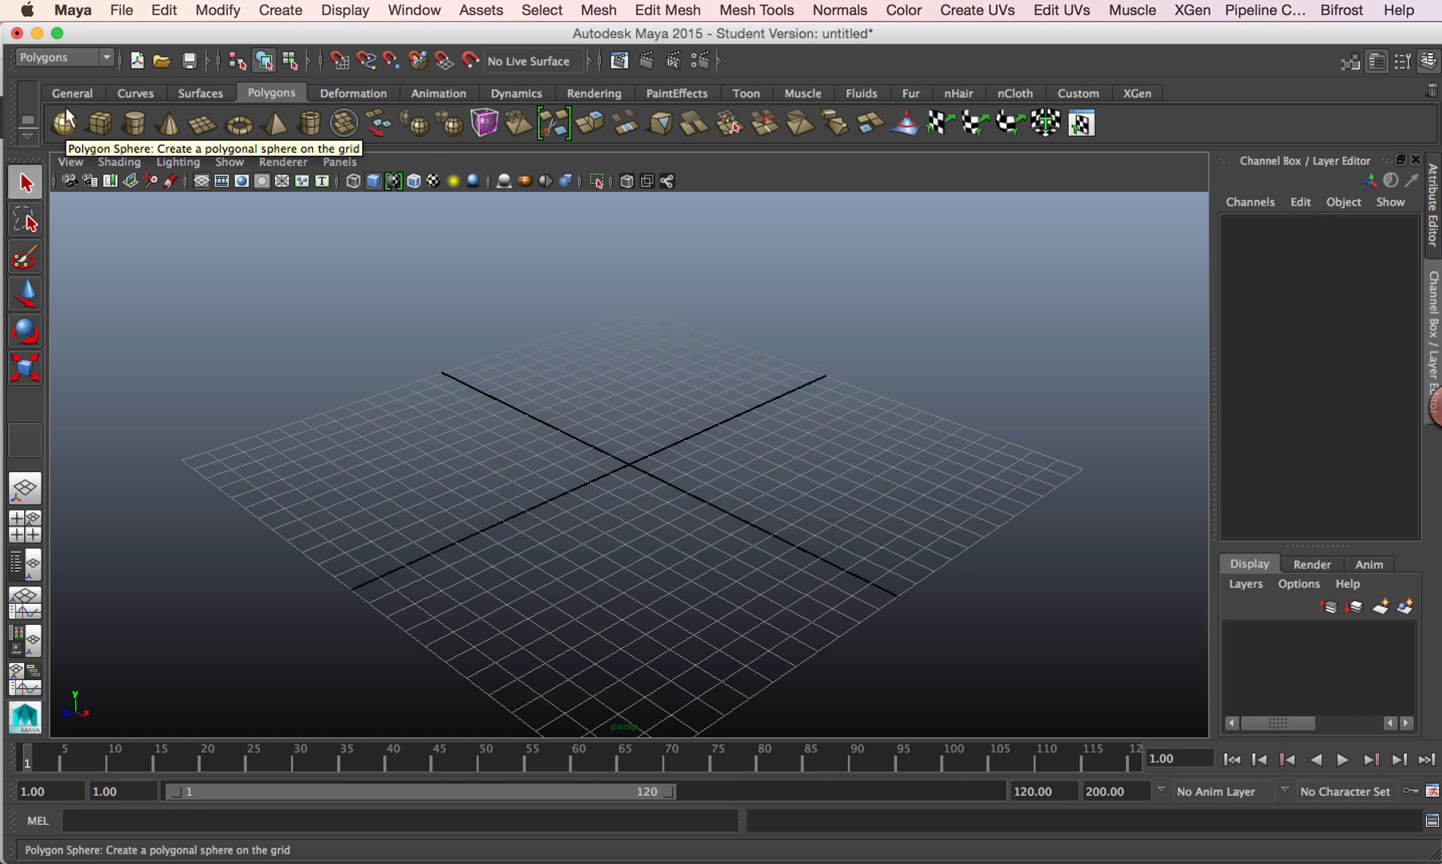
- Choose the Polygons menu set and create a polygon sphere near the grid's centre, at about X -0.9, Z -0.2
{"action": "left_click", "coordinate": [71, 56]}
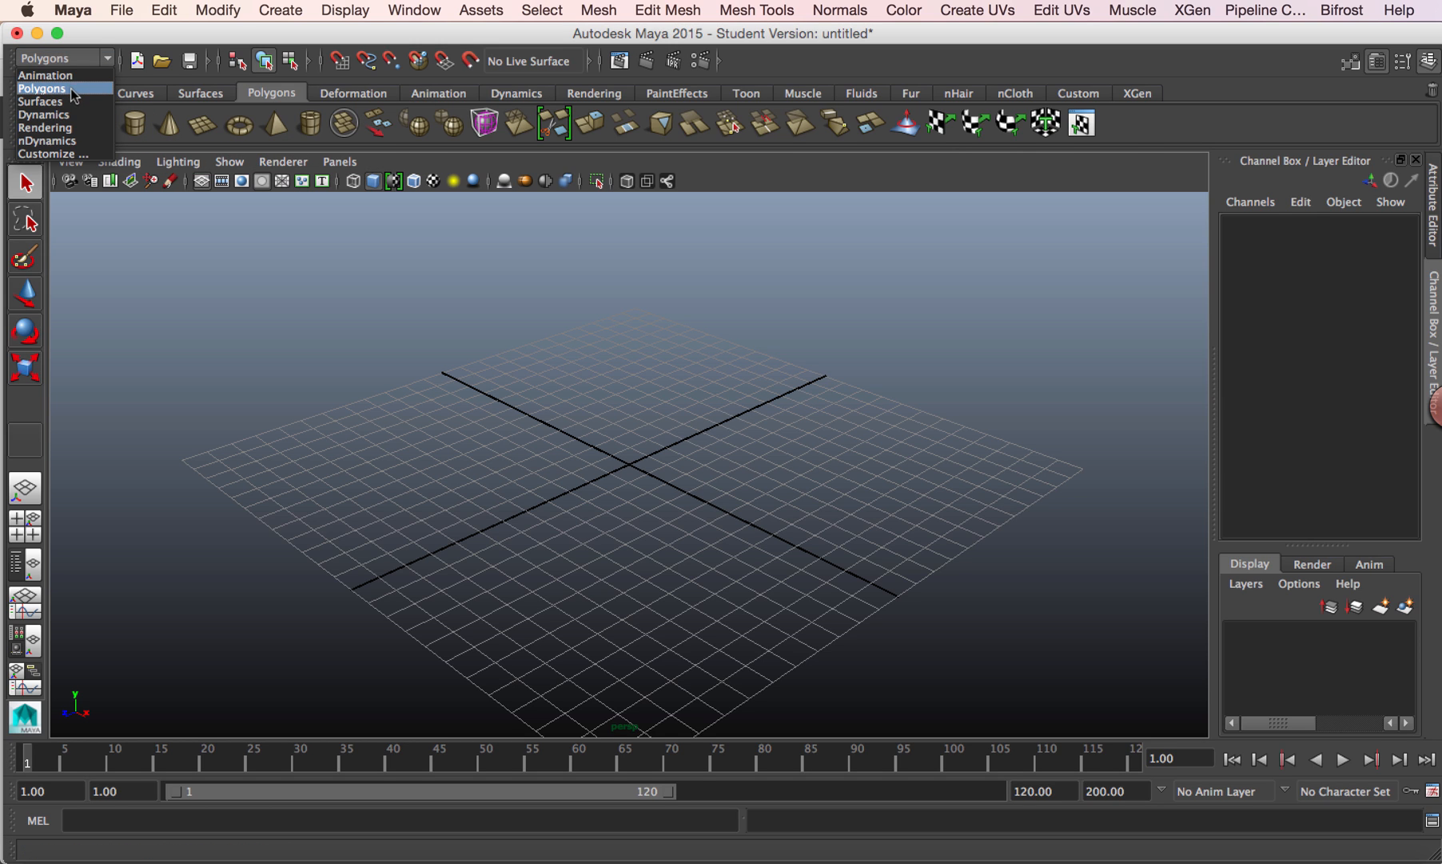
{"action": "left_click", "coordinate": [70, 88]}
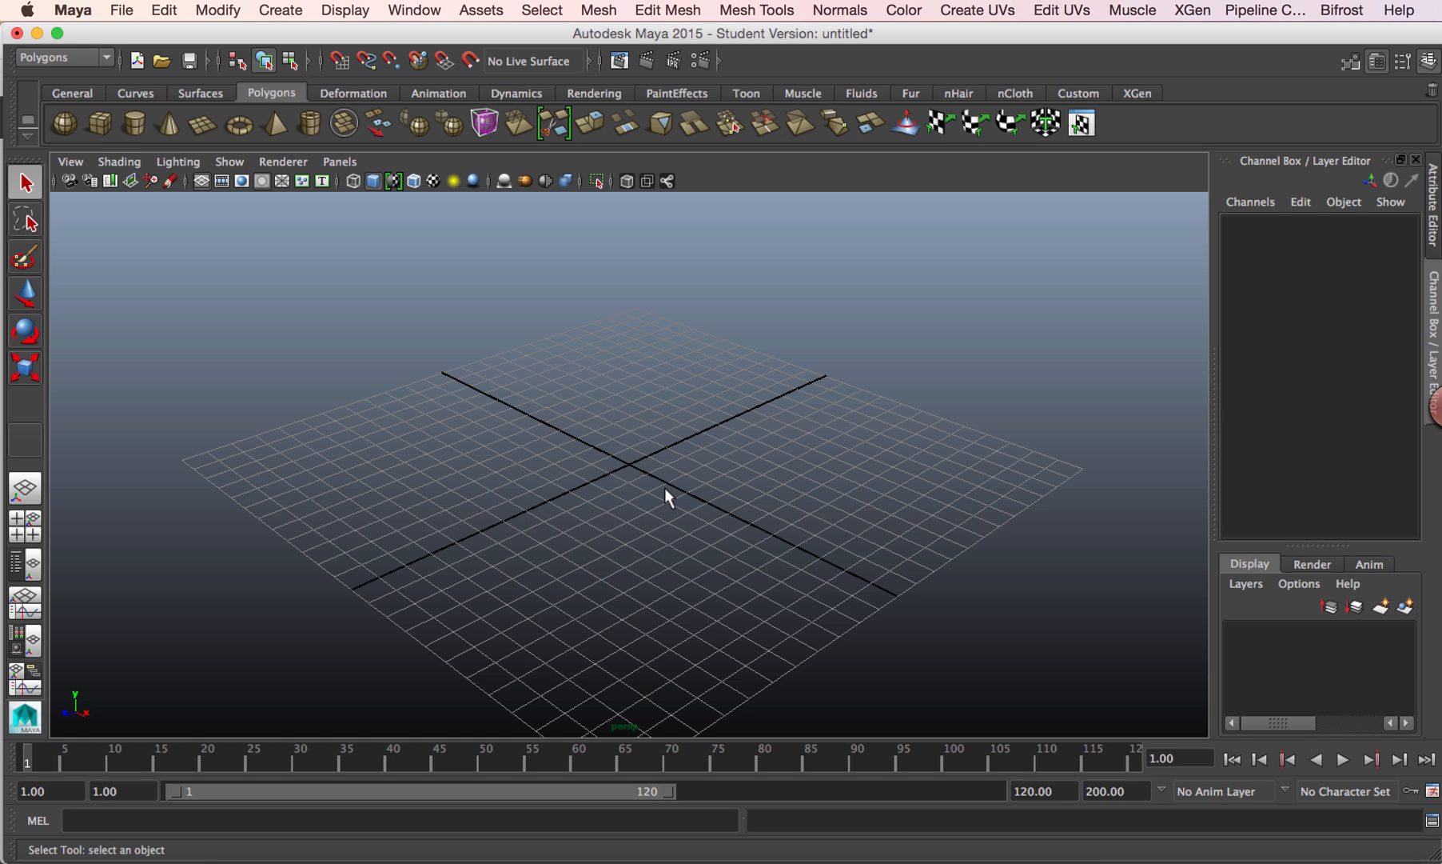
{"action": "left_click", "coordinate": [66, 126]}
{"action": "left_click_drag", "start_coordinate": [616, 454], "coordinate": [661, 479]}
- Move the sphere to about X -0.35 and Y 0.32 with the Move tool
{"action": "key", "text": "w"}
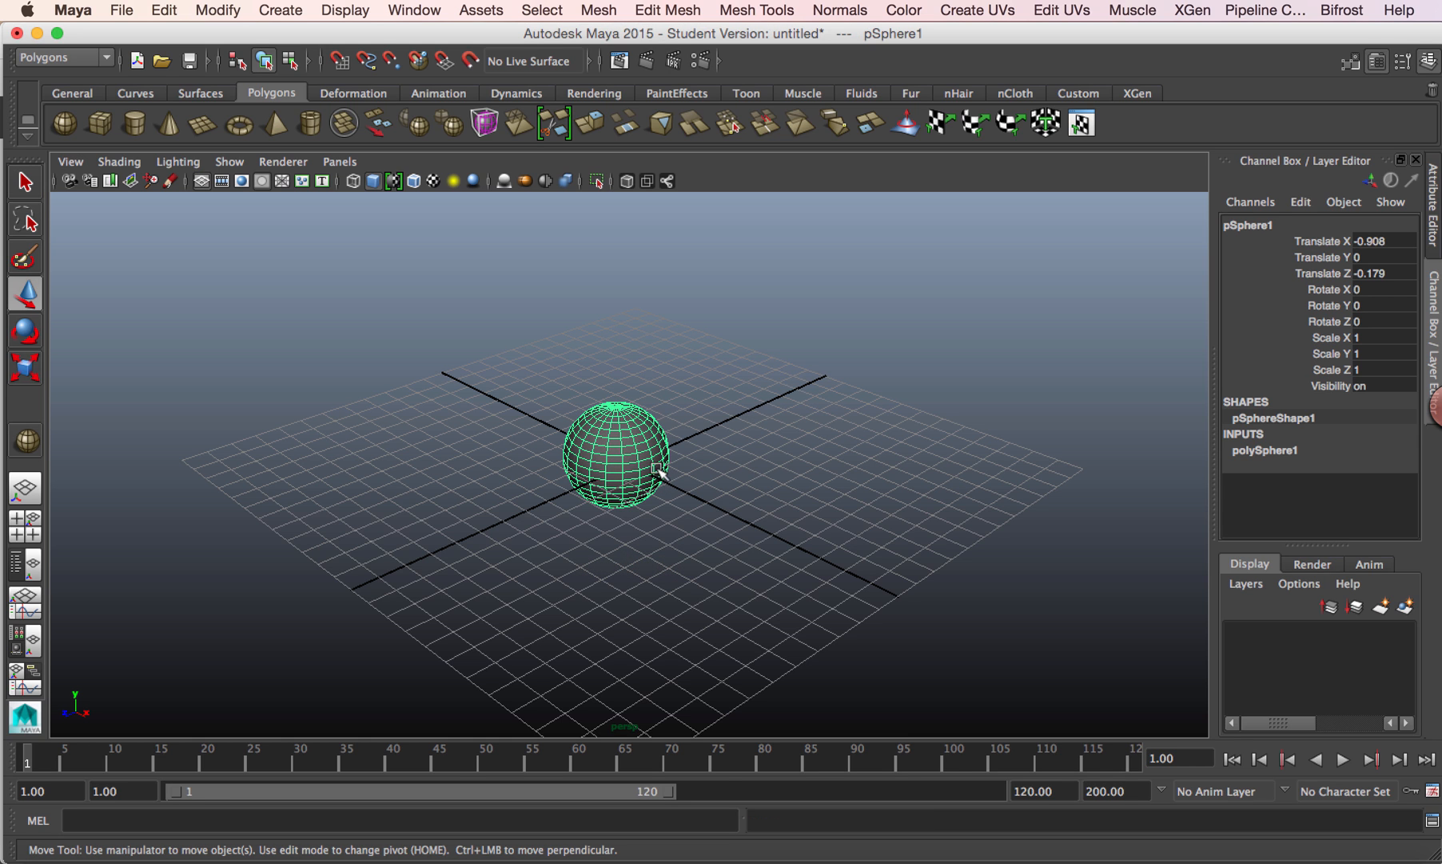
{"action": "left_click_drag", "start_coordinate": [678, 494], "coordinate": [815, 477]}
{"action": "left_click", "coordinate": [631, 396]}
{"action": "left_click", "coordinate": [634, 452]}
{"action": "left_click", "coordinate": [633, 424]}
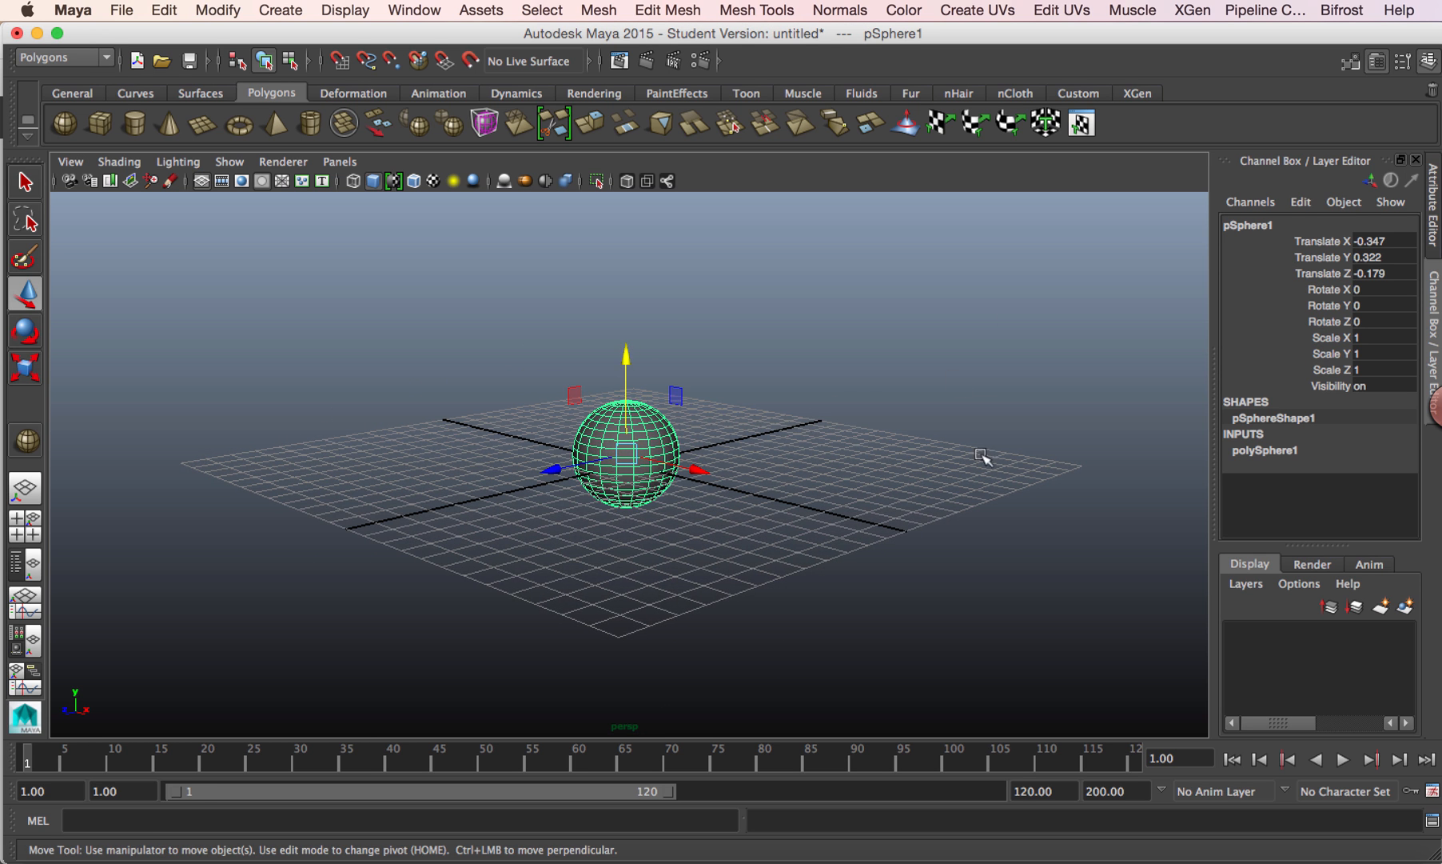
- Raise the sphere above the grid to about Y 15.6 and set a keyframe for it at frame 1
{"action": "left_click_drag", "start_coordinate": [985, 455], "coordinate": [870, 477], "text": "alt"}
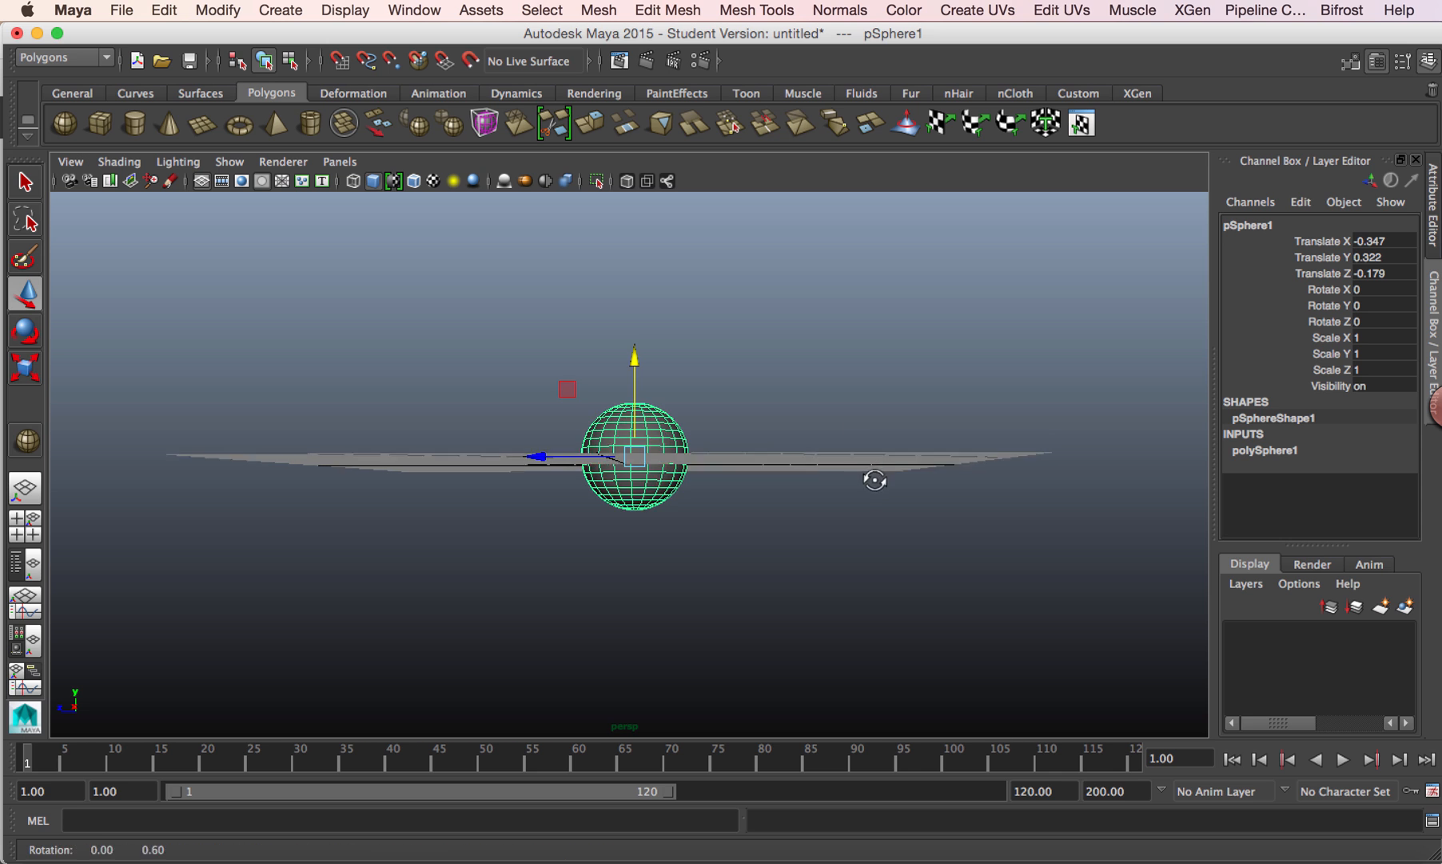
{"action": "right_click_drag", "start_coordinate": [869, 477], "coordinate": [554, 500], "text": "alt"}
{"action": "left_click_drag", "start_coordinate": [632, 364], "coordinate": [654, 157]}
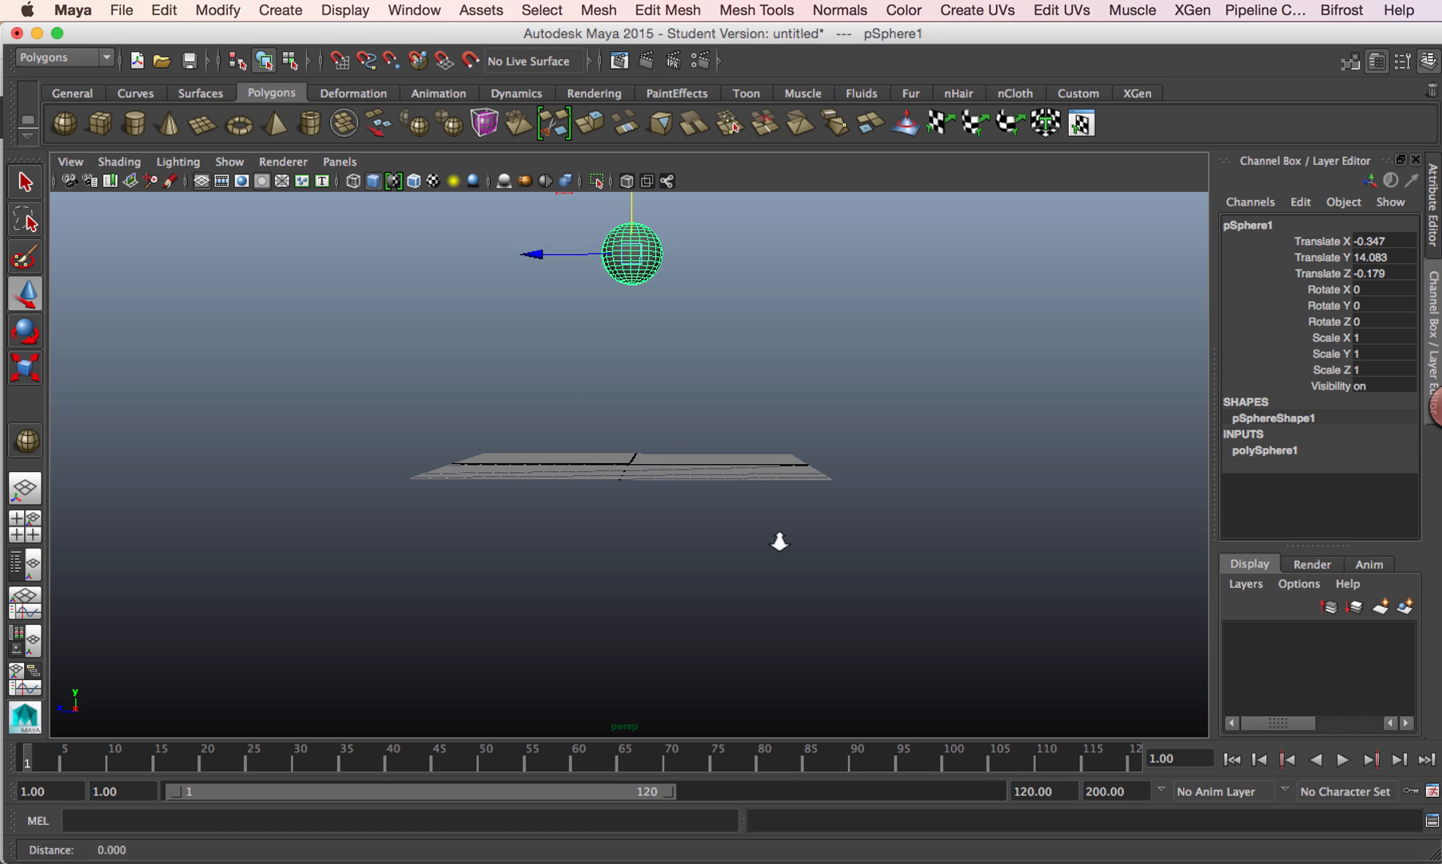
{"action": "left_click_drag", "start_coordinate": [776, 541], "coordinate": [670, 515], "text": "alt"}
{"action": "left_click_drag", "start_coordinate": [633, 264], "coordinate": [631, 232]}
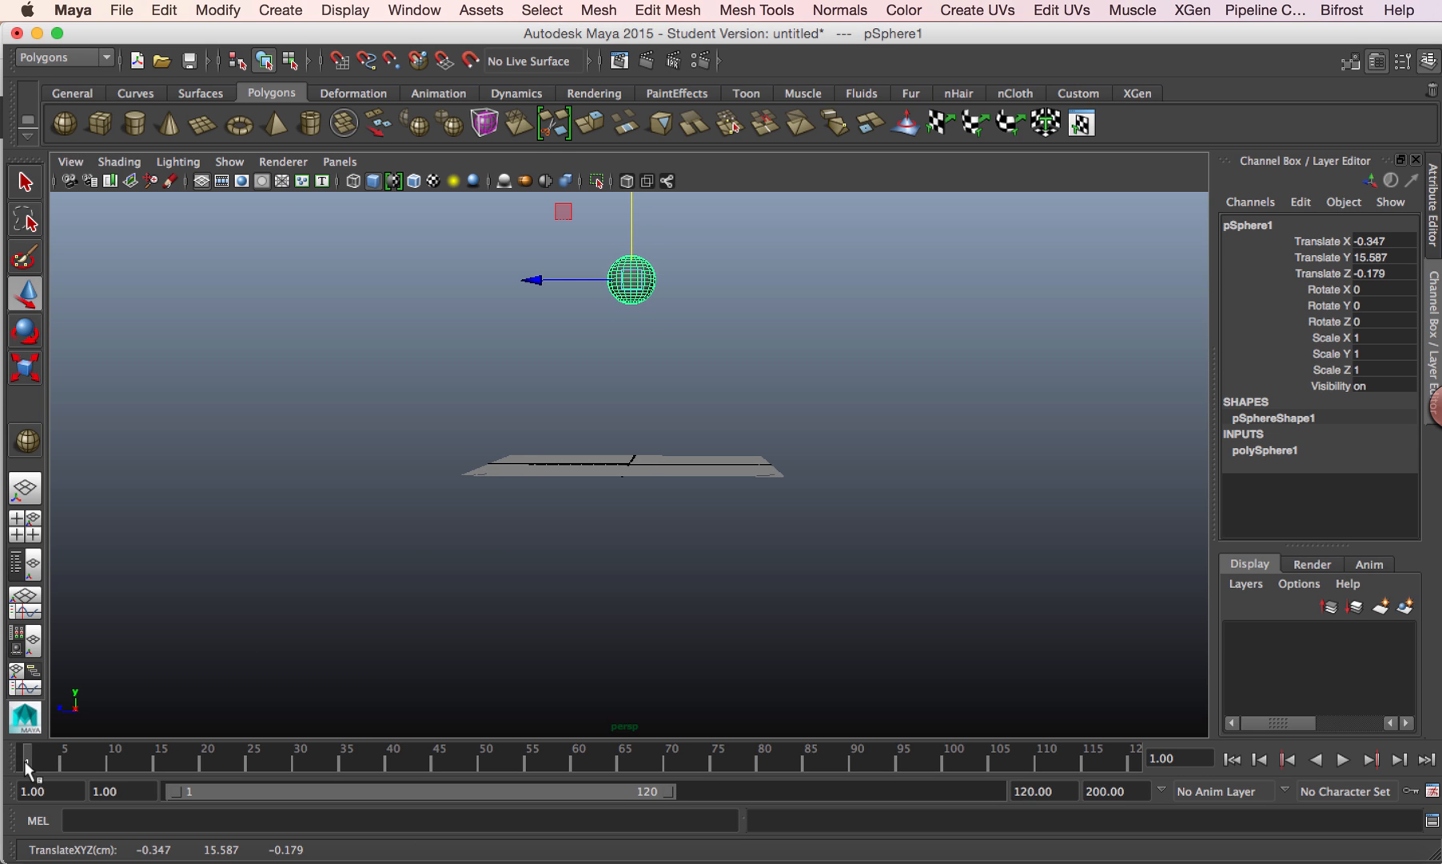
{"action": "key", "text": "s"}
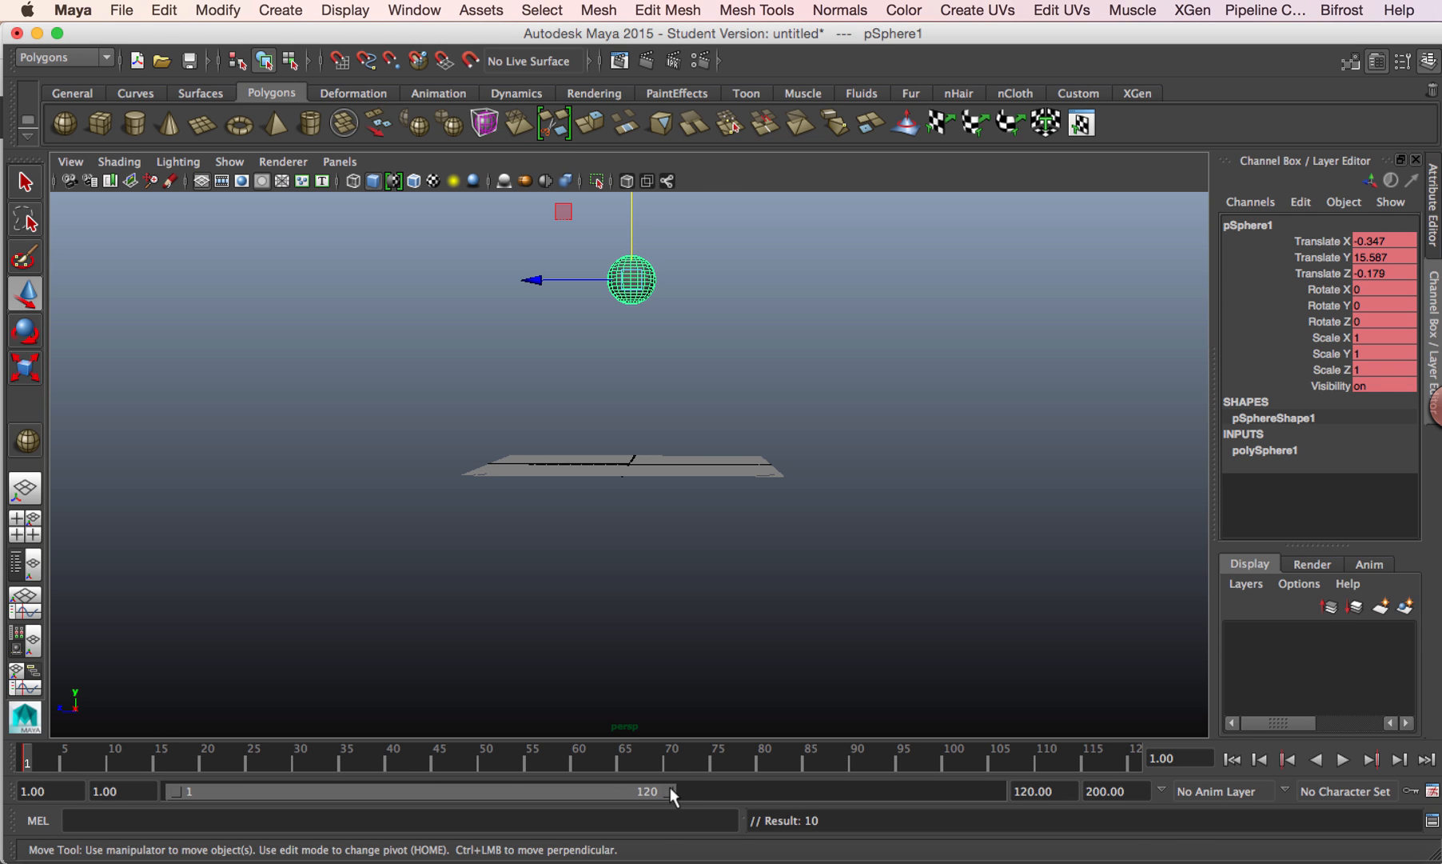
- Set the animation's end time to frame 30
{"action": "left_click", "coordinate": [1124, 794]}
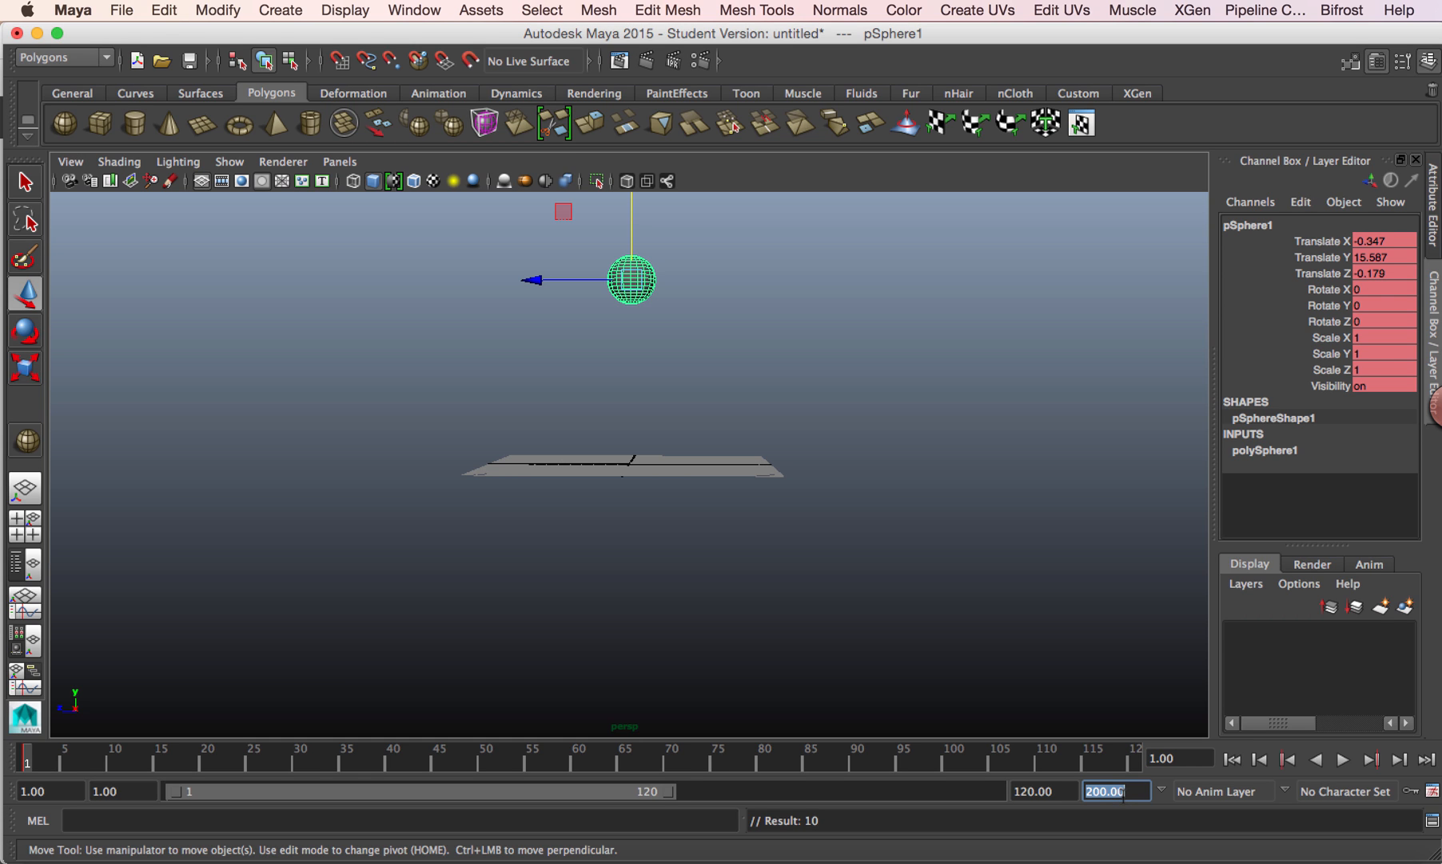
{"action": "type", "text": "30"}
{"action": "key", "text": "Return"}
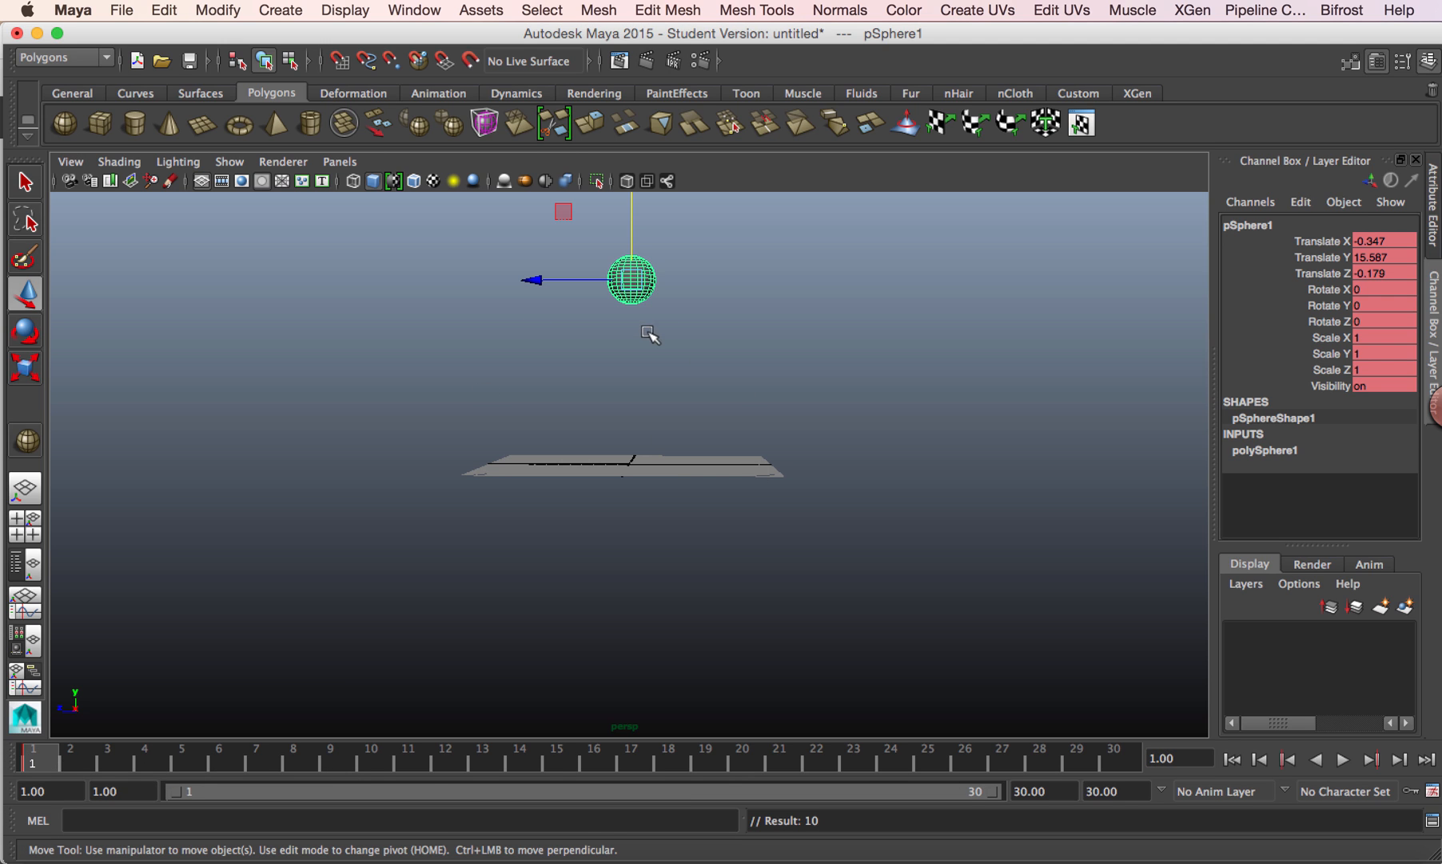
- Raise the sphere to about Y 17.7 and set its keyframe at frame 1 again
{"action": "right_click_drag", "start_coordinate": [817, 514], "coordinate": [658, 476], "text": "alt"}
{"action": "left_click", "coordinate": [629, 243]}
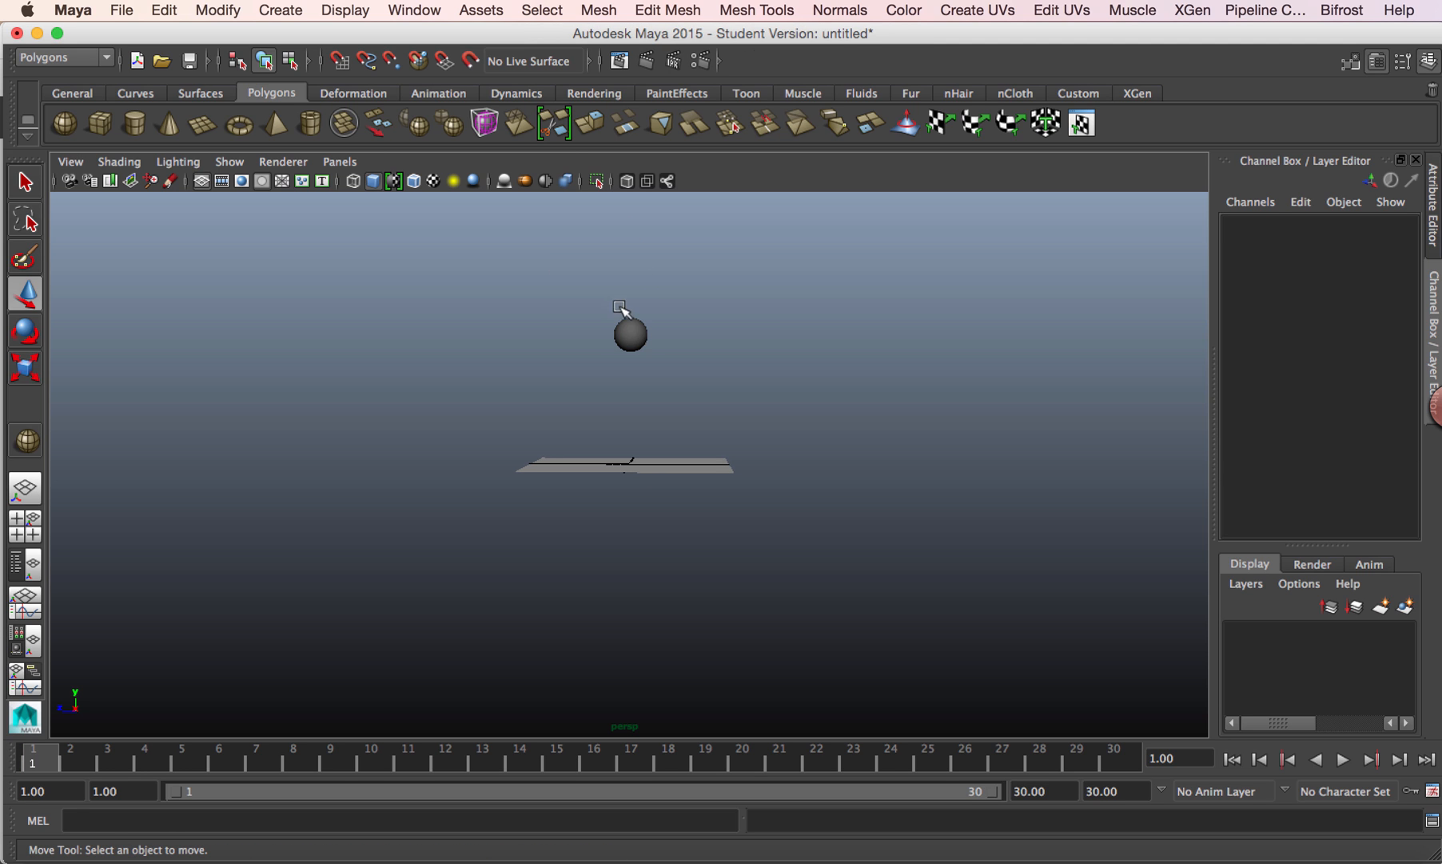
{"action": "left_click", "coordinate": [631, 329]}
{"action": "left_click_drag", "start_coordinate": [629, 286], "coordinate": [631, 267]}
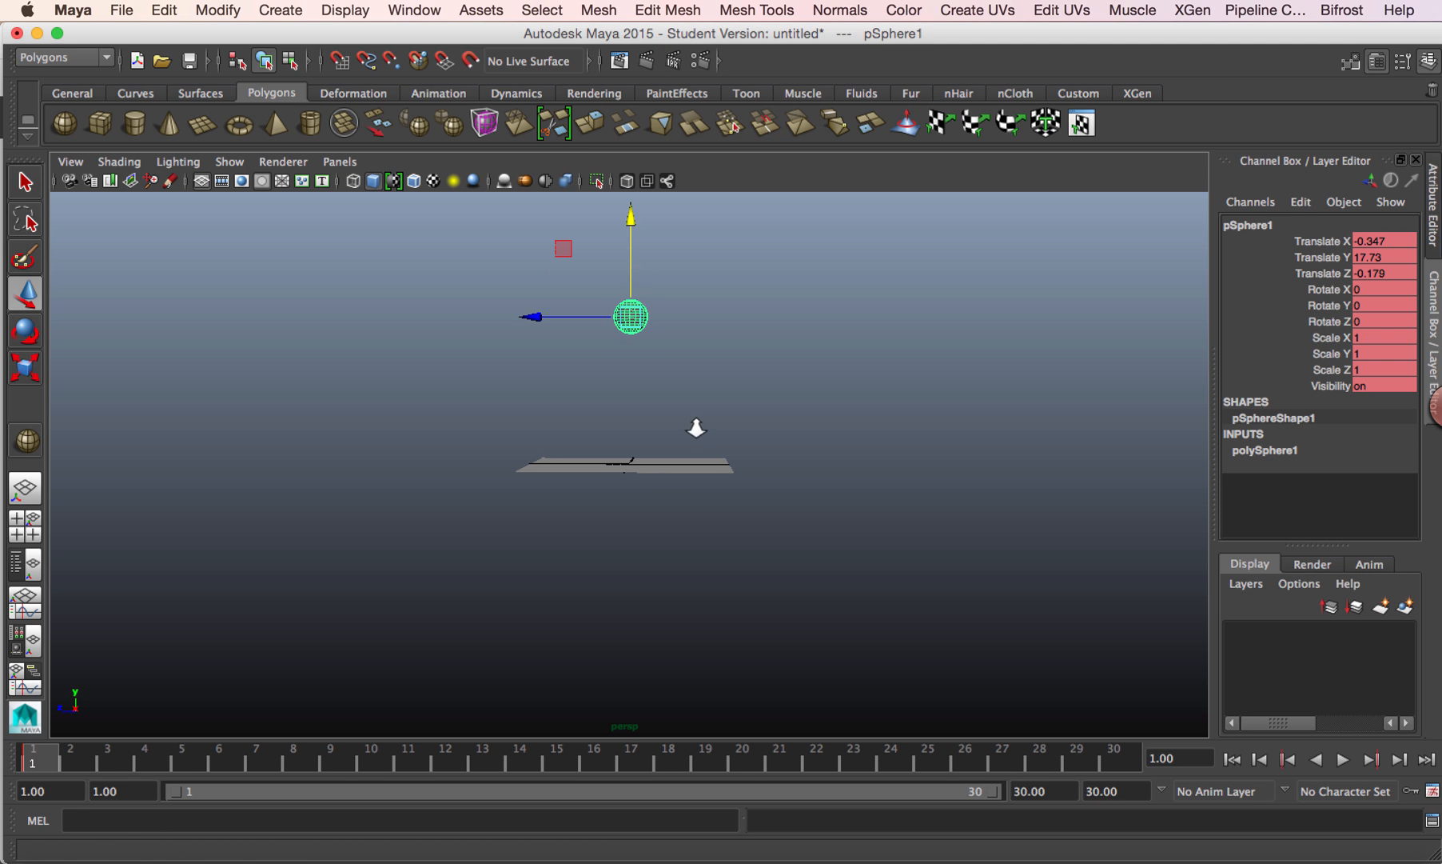
{"action": "right_click_drag", "start_coordinate": [696, 422], "coordinate": [750, 457], "text": "alt"}
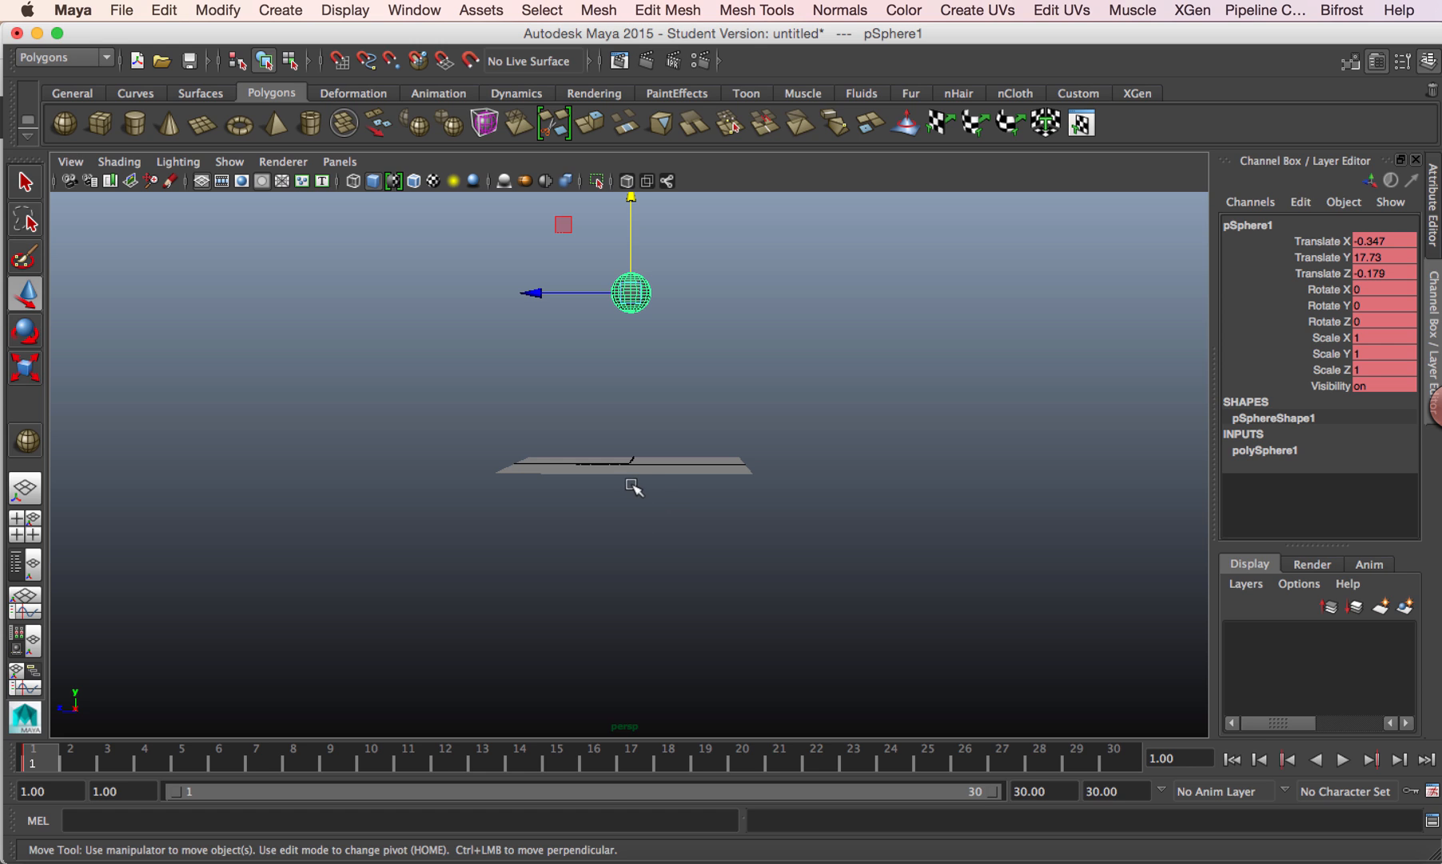
{"action": "key", "text": "s"}
- At frame 10, lower the sphere straight down onto the grid at about Y 1.8 and set a keyframe
{"action": "right_click_drag", "start_coordinate": [705, 522], "coordinate": [834, 574], "text": "alt"}
{"action": "left_click_drag", "start_coordinate": [834, 574], "coordinate": [837, 574], "text": "alt"}
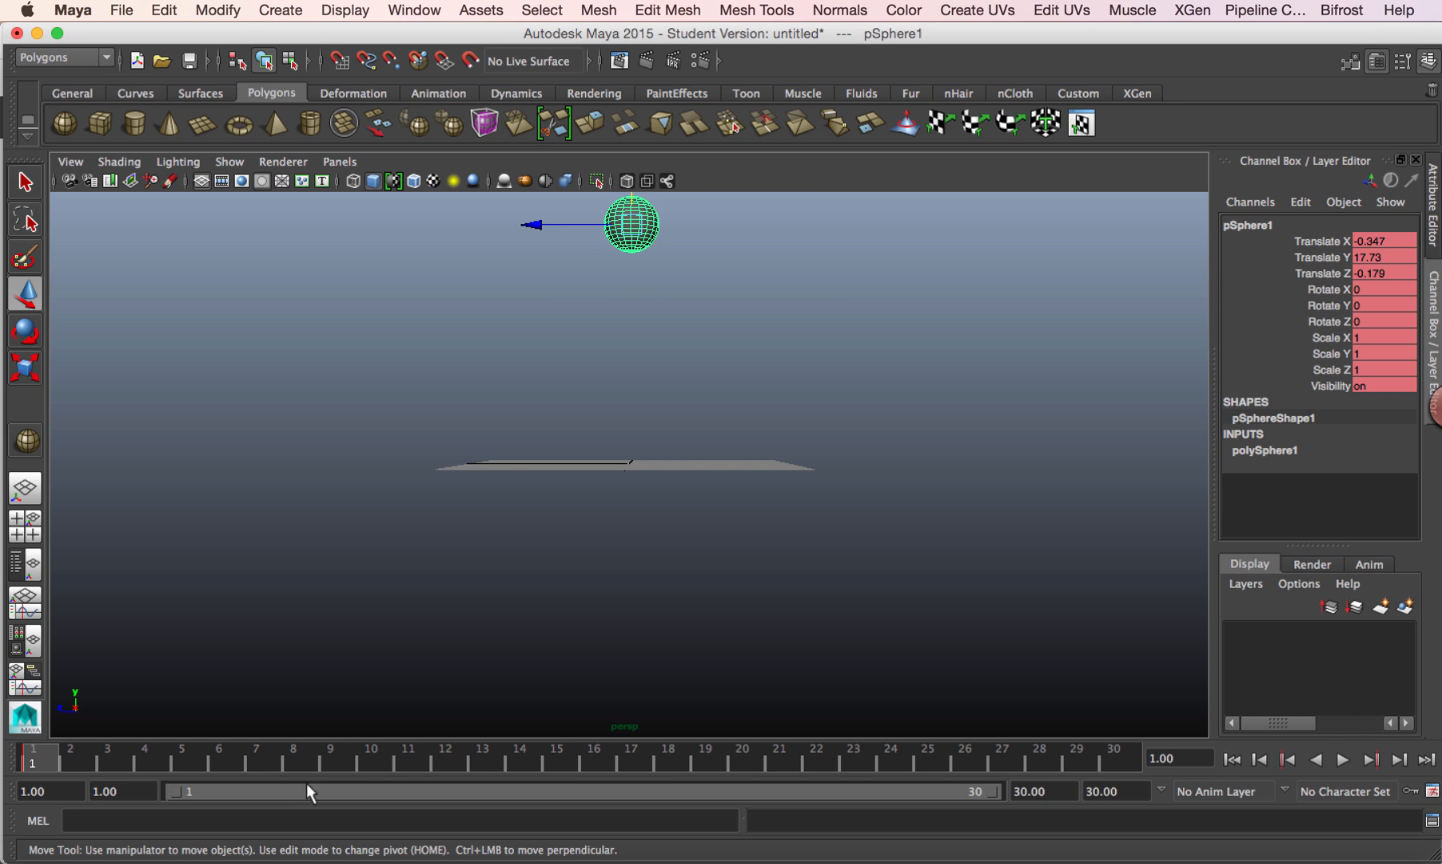
{"action": "left_click", "coordinate": [366, 760]}
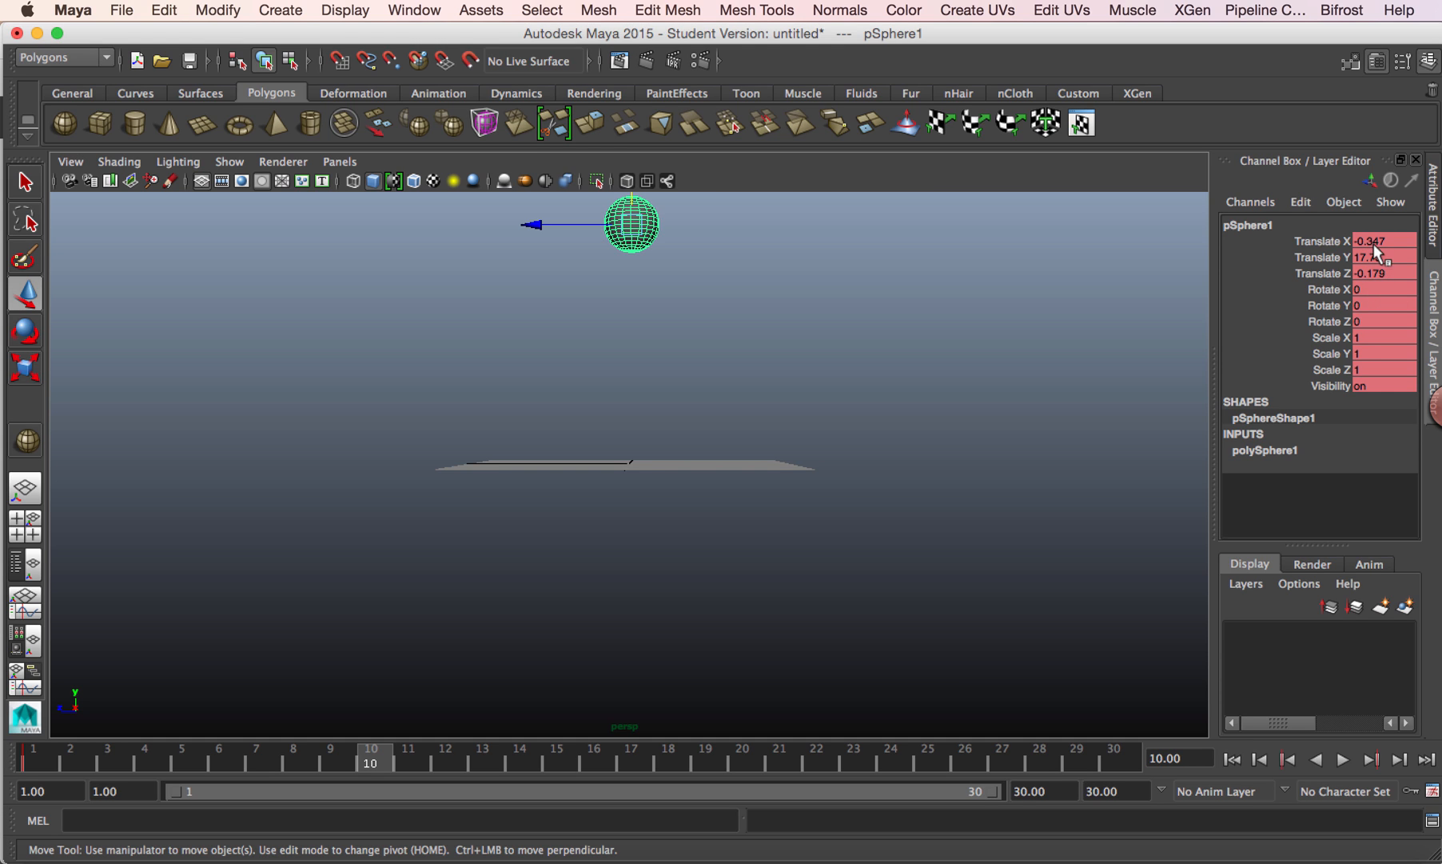
{"action": "left_click_drag", "start_coordinate": [631, 223], "coordinate": [634, 324]}
{"action": "key", "text": "z"}
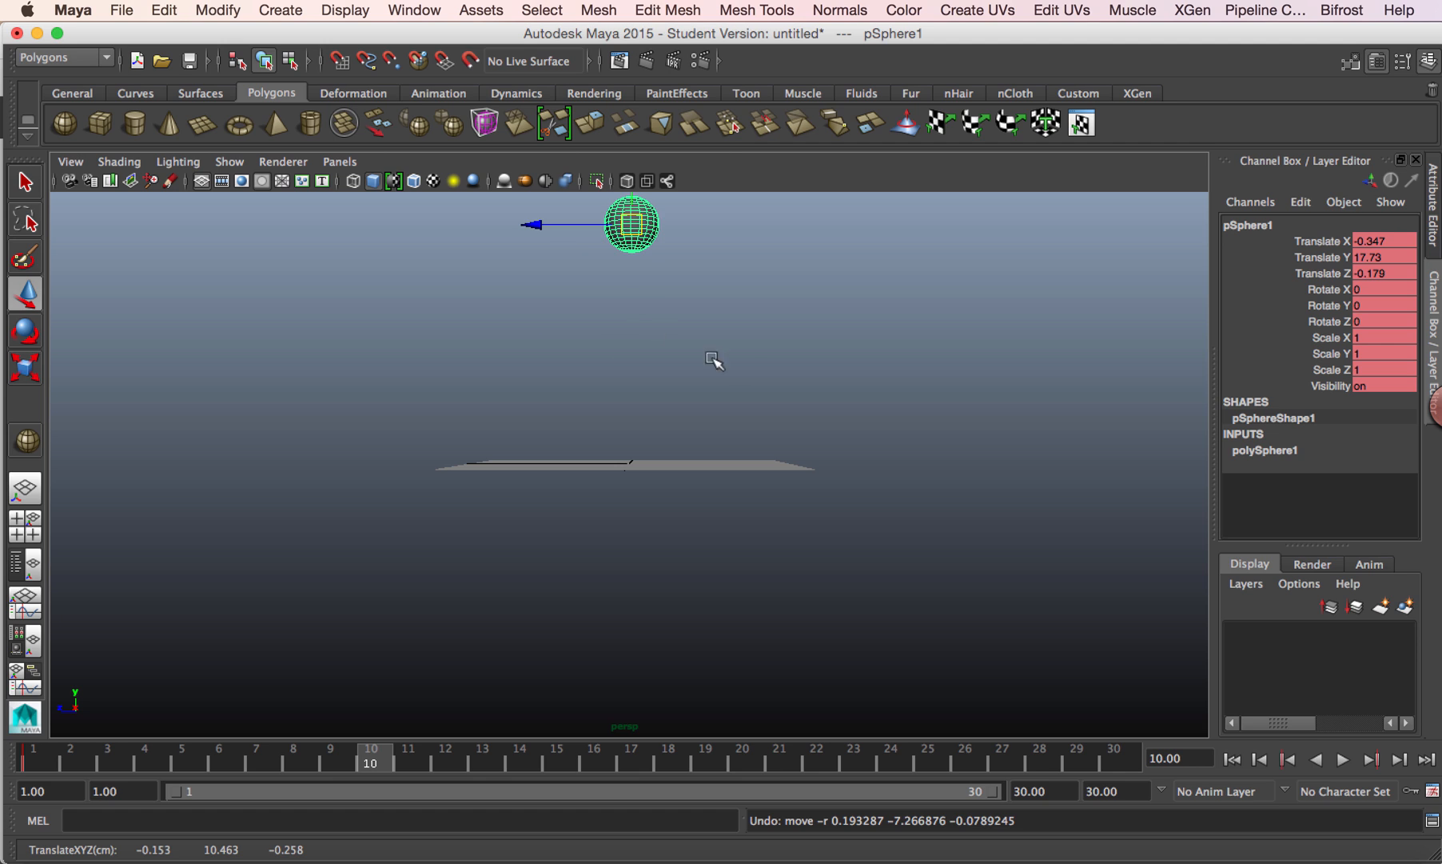
{"action": "scroll", "coordinate": [800, 368], "scroll_direction": "down", "scroll_amount": 2}
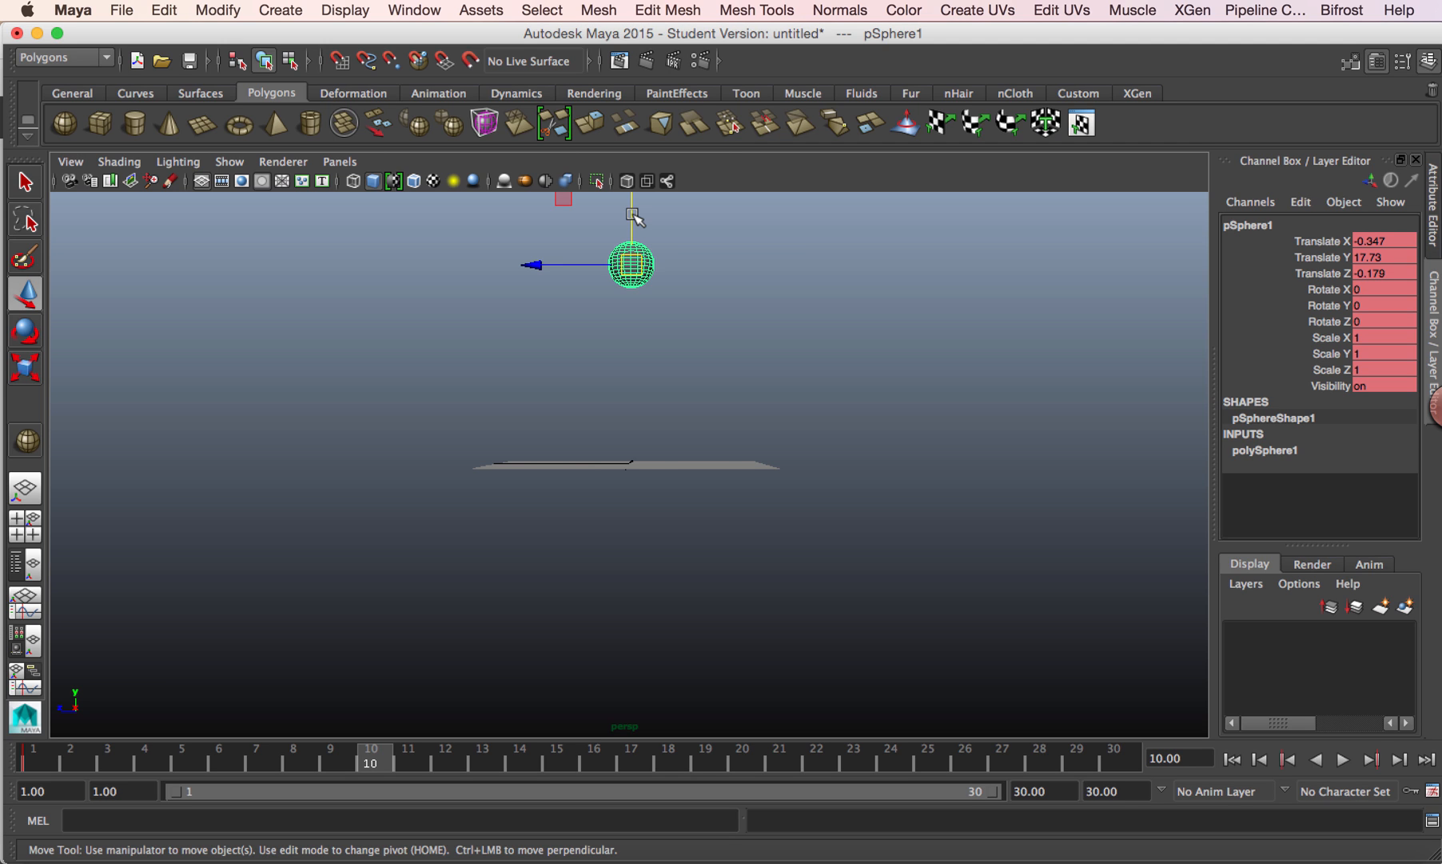
{"action": "left_click", "coordinate": [678, 256]}
{"action": "left_click", "coordinate": [640, 264]}
{"action": "left_click", "coordinate": [631, 210]}
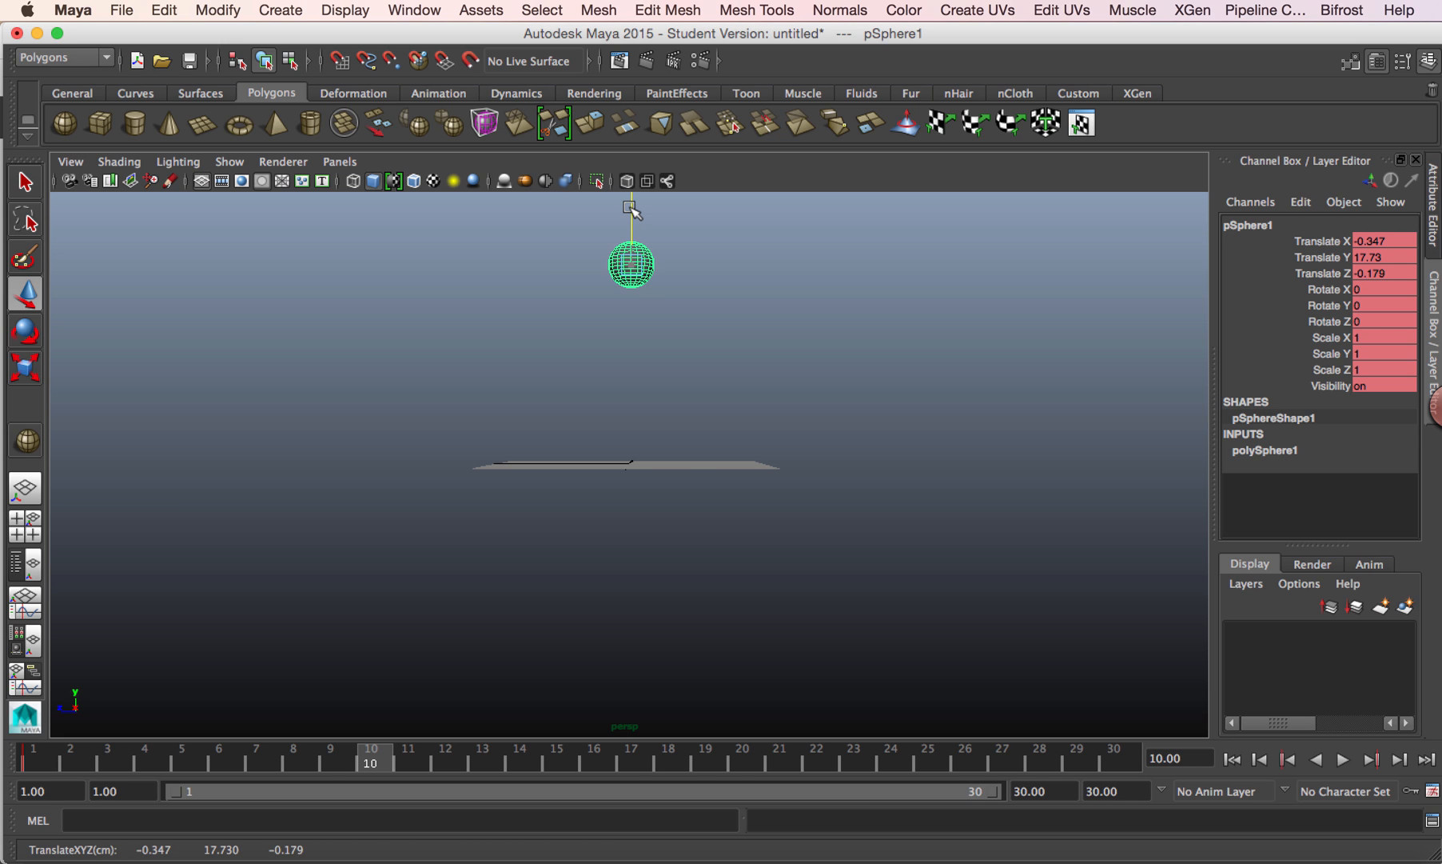
{"action": "left_click_drag", "start_coordinate": [632, 209], "coordinate": [640, 390]}
{"action": "key", "text": "s"}
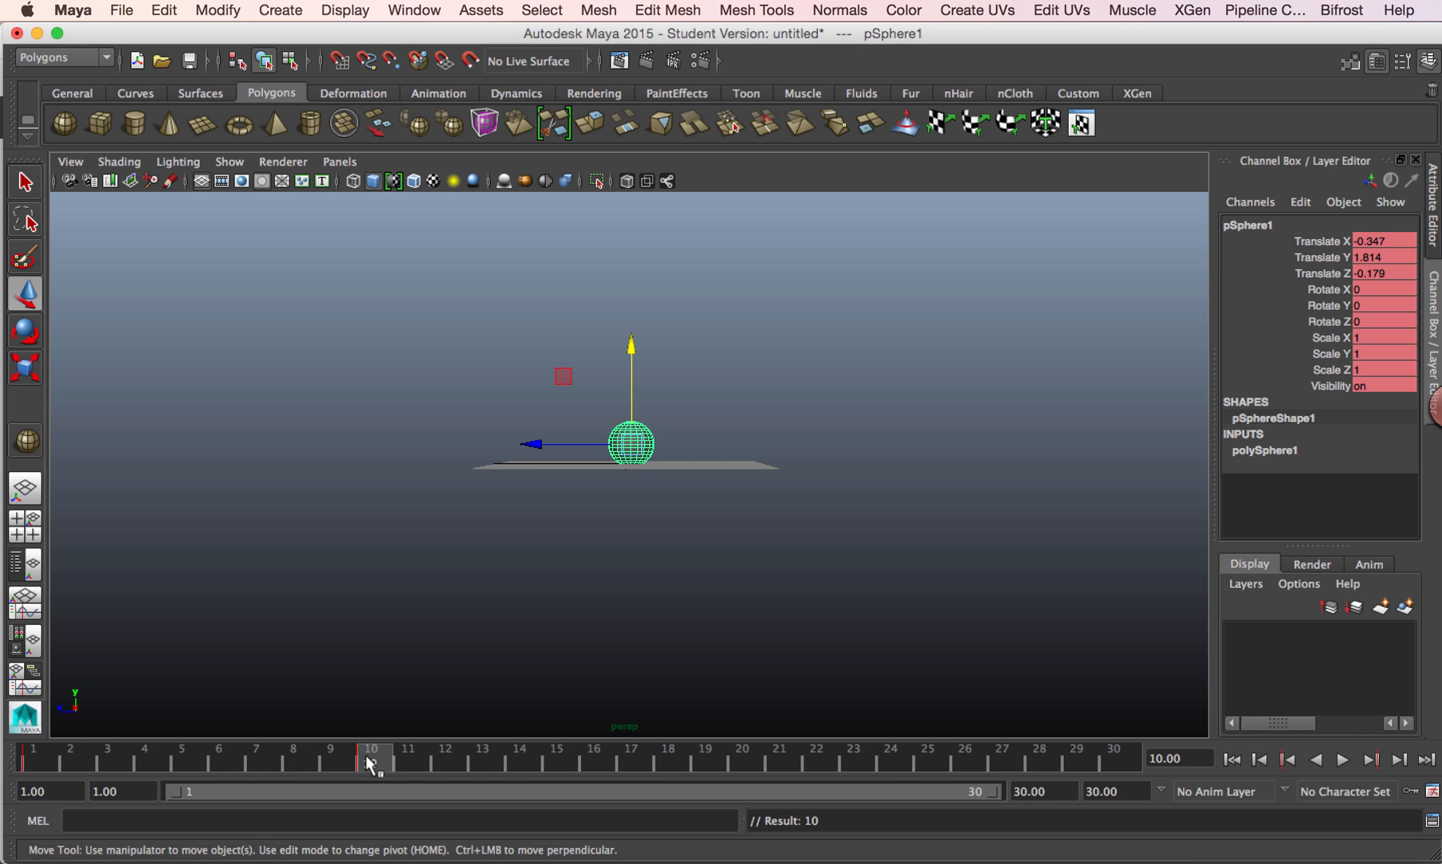
- Copy the sphere's keyframe at frame 1
{"action": "left_click", "coordinate": [742, 759]}
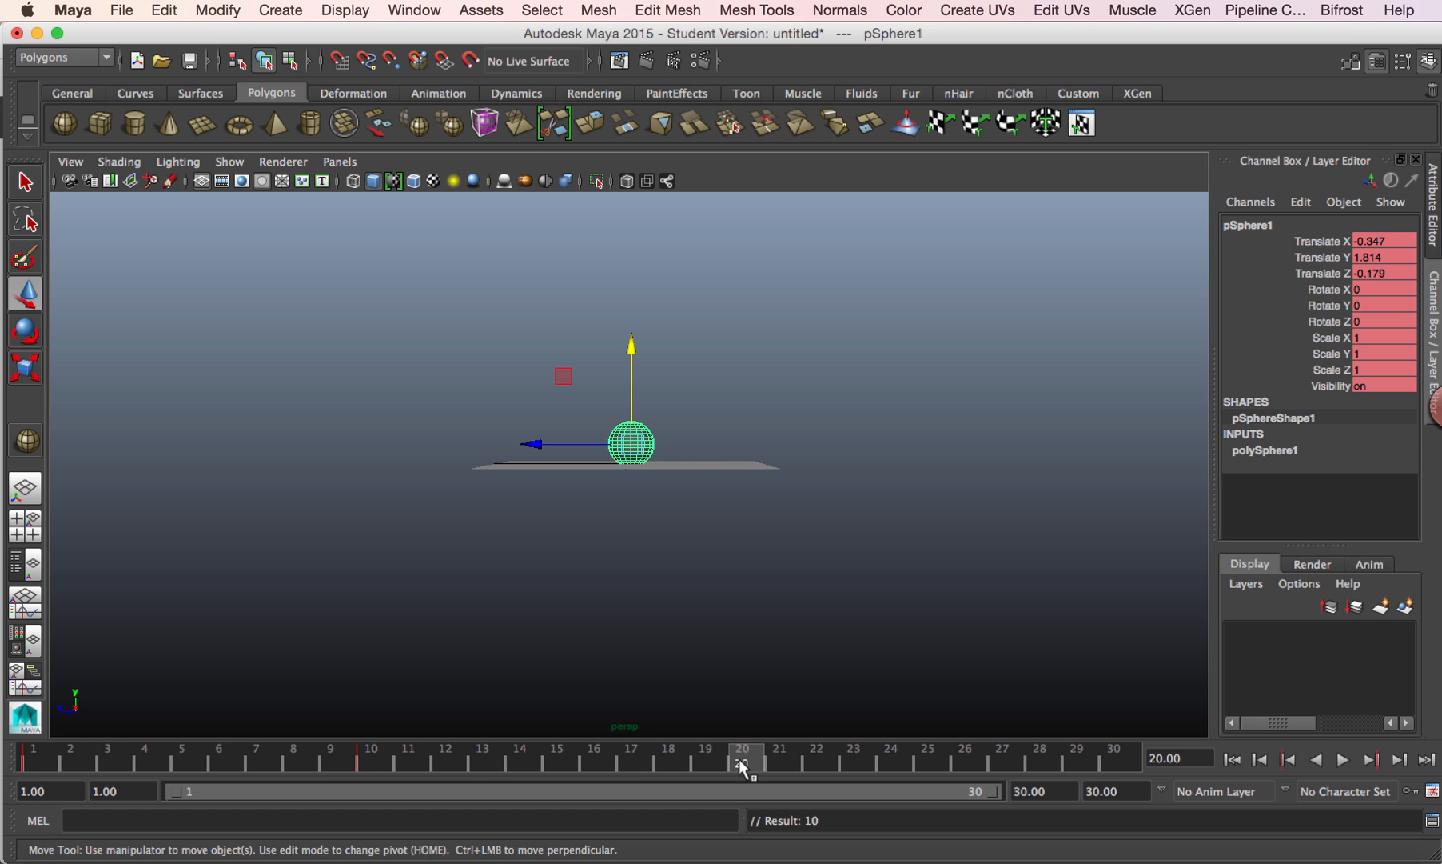
{"action": "left_click", "coordinate": [26, 760]}
{"action": "right_click", "coordinate": [26, 760]}
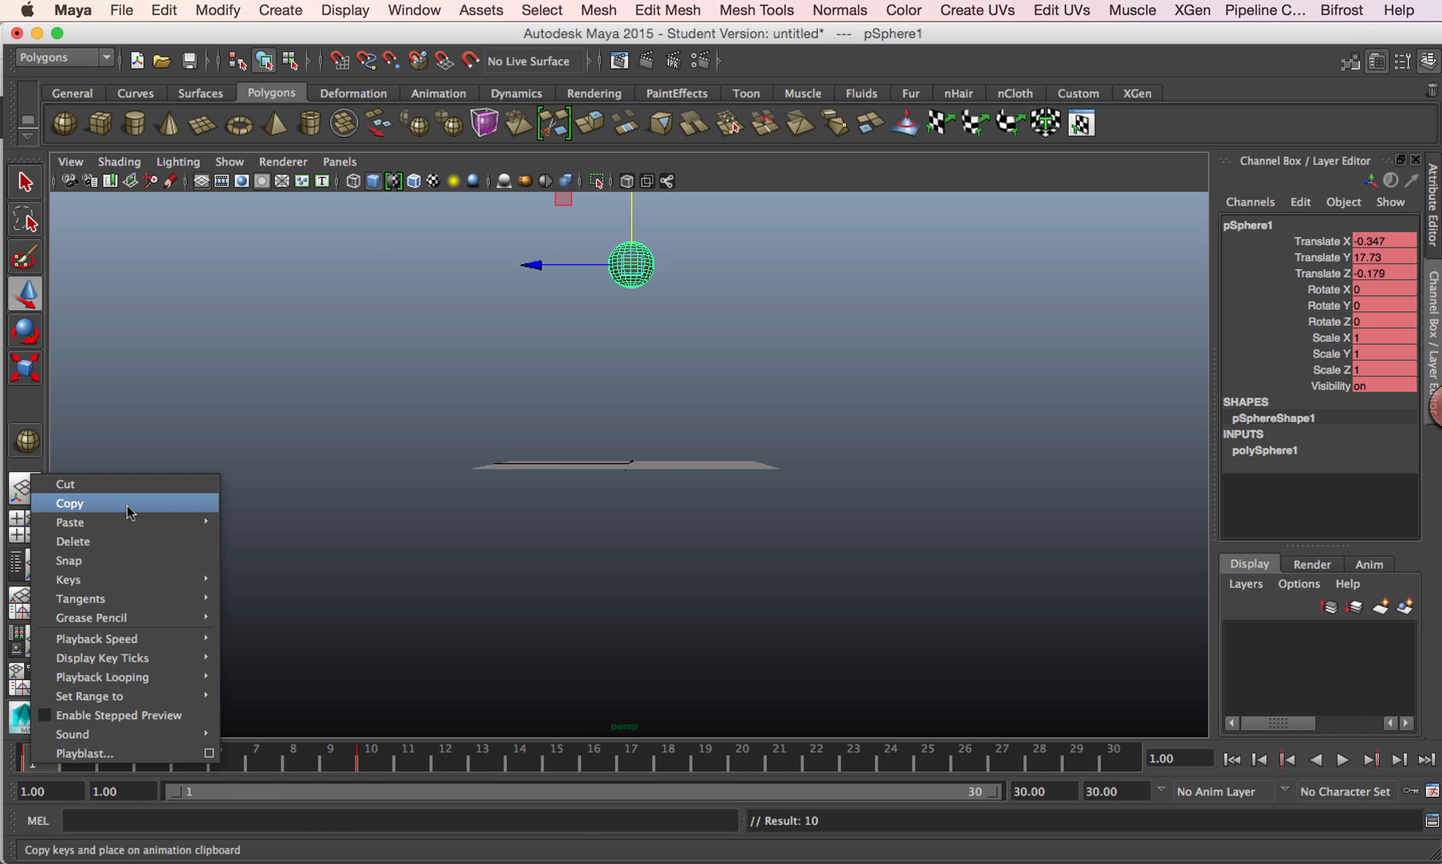
{"action": "left_click", "coordinate": [127, 505]}
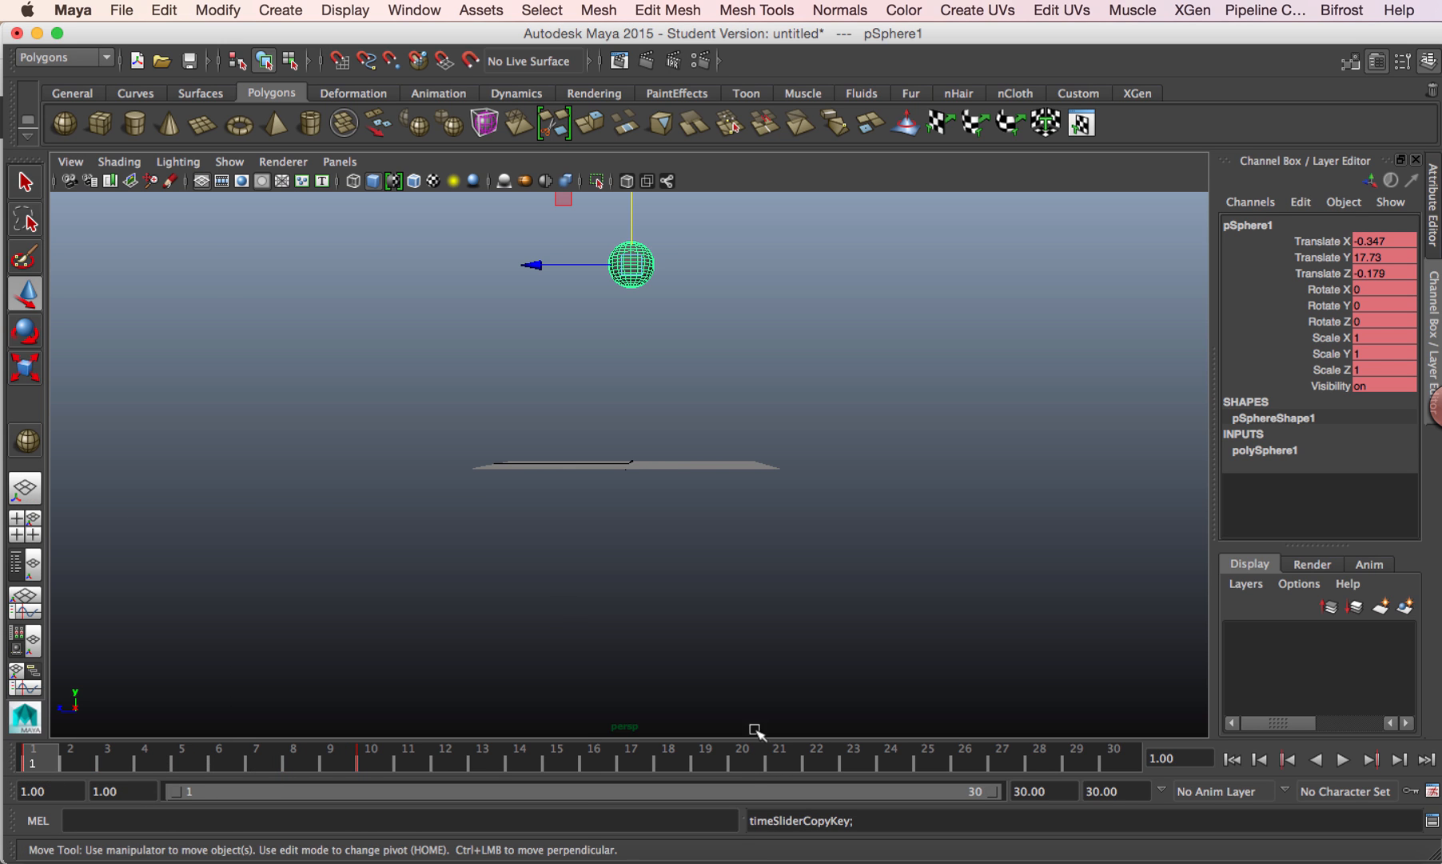
- Paste the copied keyframe onto the sphere at frame 20
{"action": "left_click", "coordinate": [736, 763]}
{"action": "double_click", "coordinate": [735, 763], "text": "shift"}
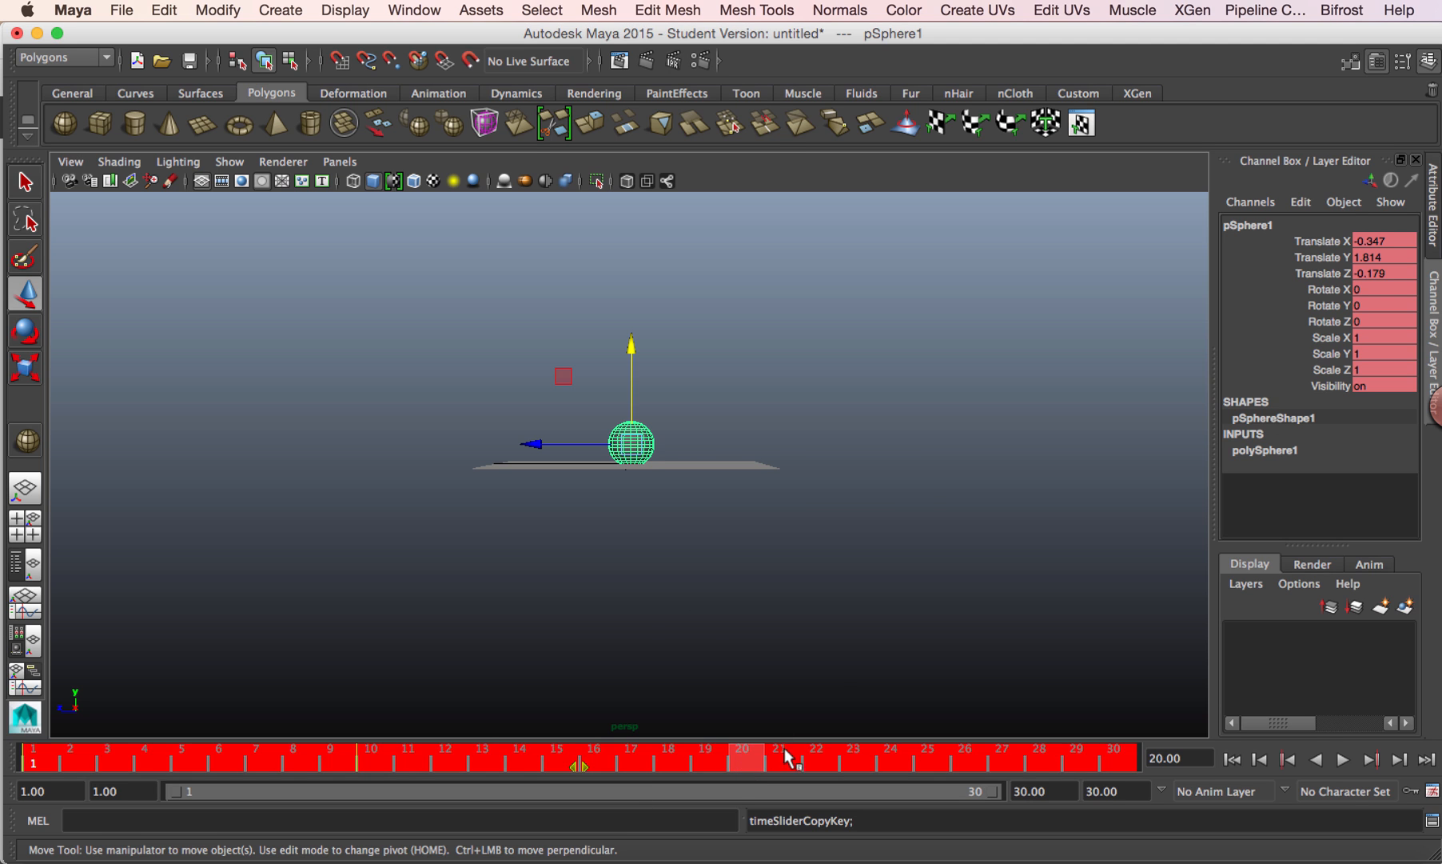
{"action": "left_click", "coordinate": [734, 759]}
{"action": "right_click", "coordinate": [734, 760]}
{"action": "mouse_move", "coordinate": [866, 566]}
{"action": "mouse_move", "coordinate": [869, 507]}
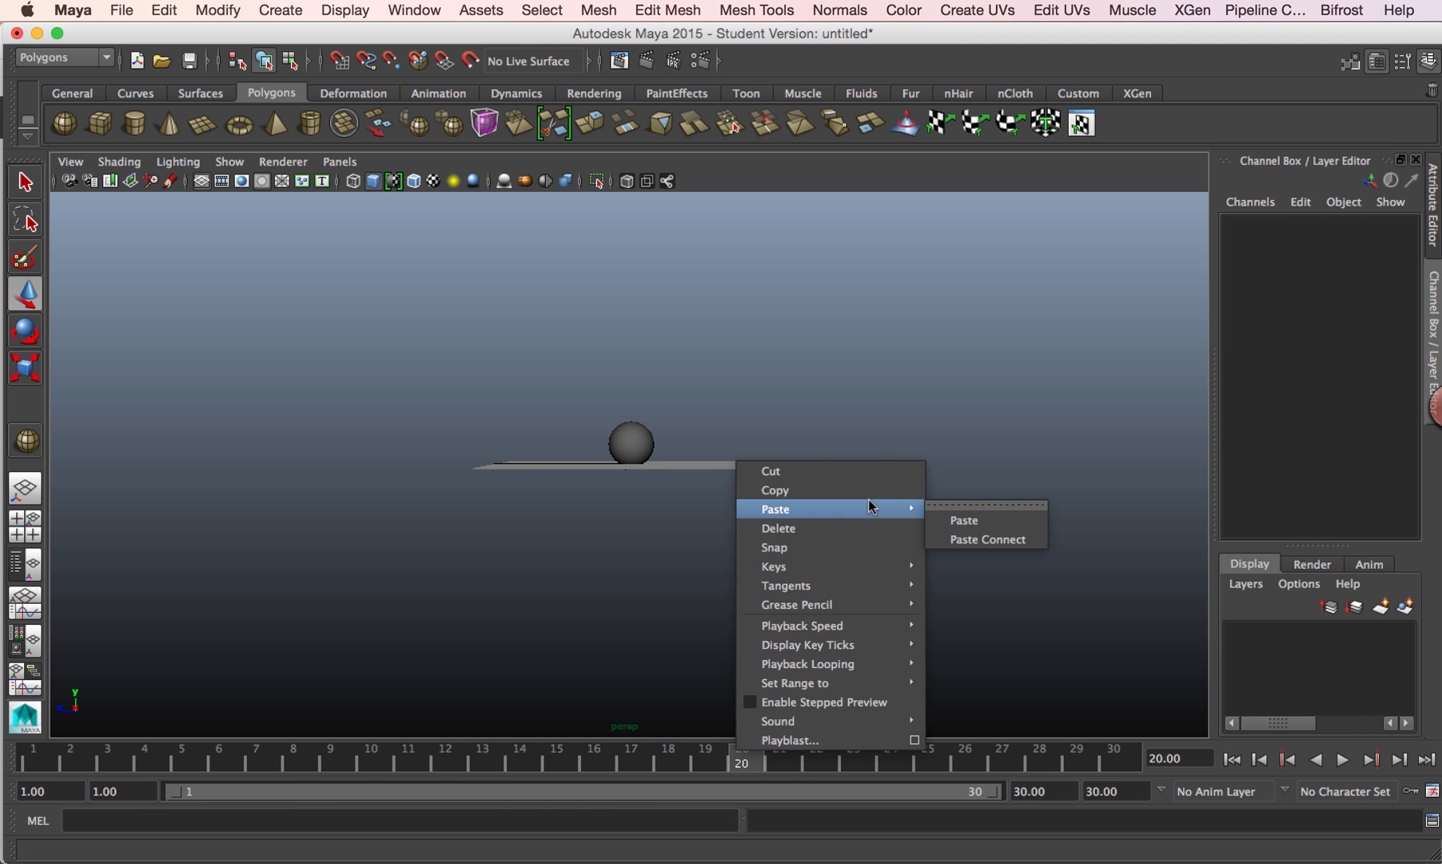
{"action": "left_click", "coordinate": [963, 516]}
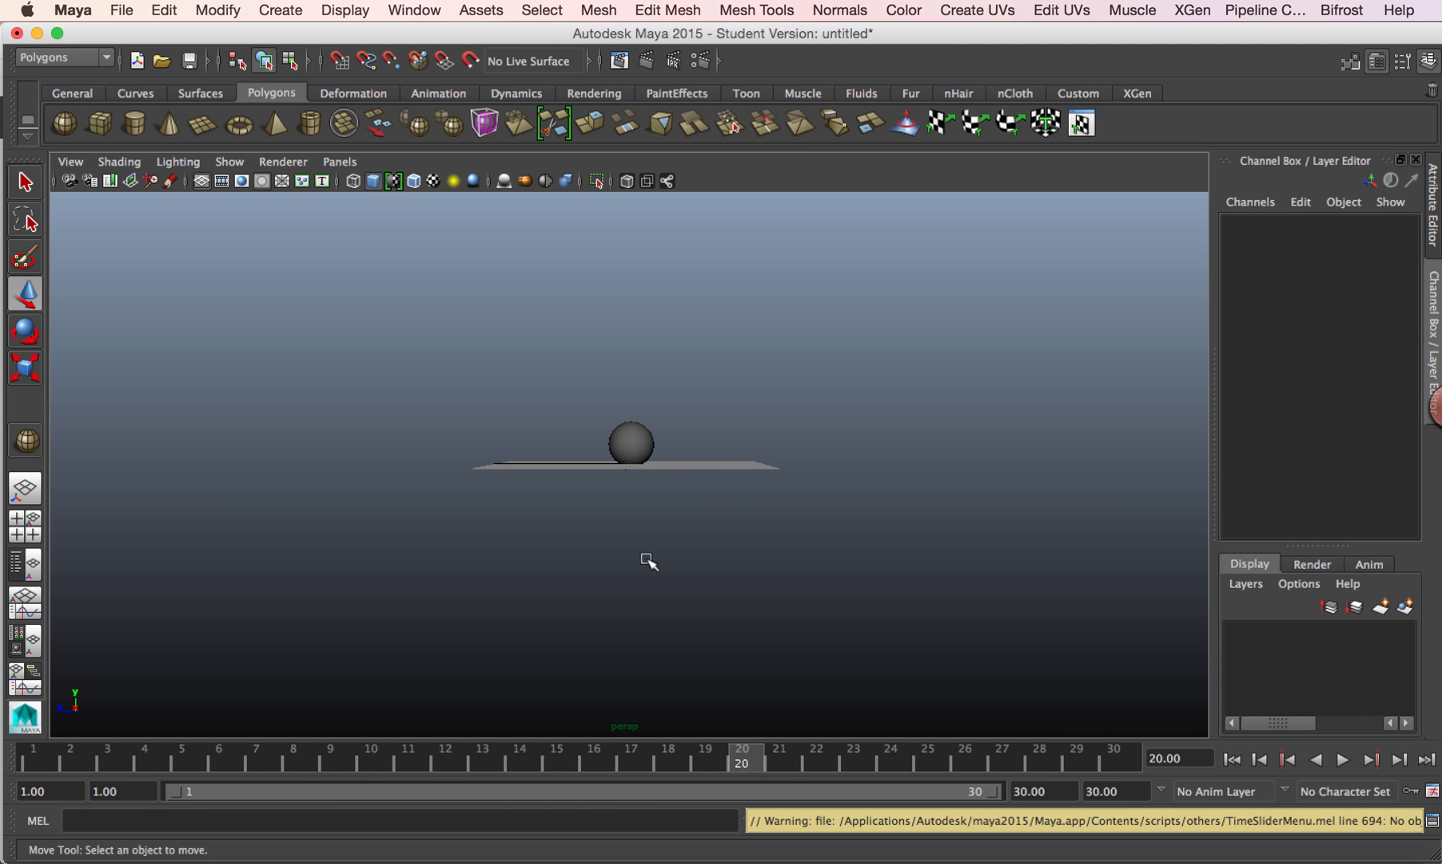
{"action": "left_click", "coordinate": [631, 446]}
{"action": "right_click", "coordinate": [746, 772]}
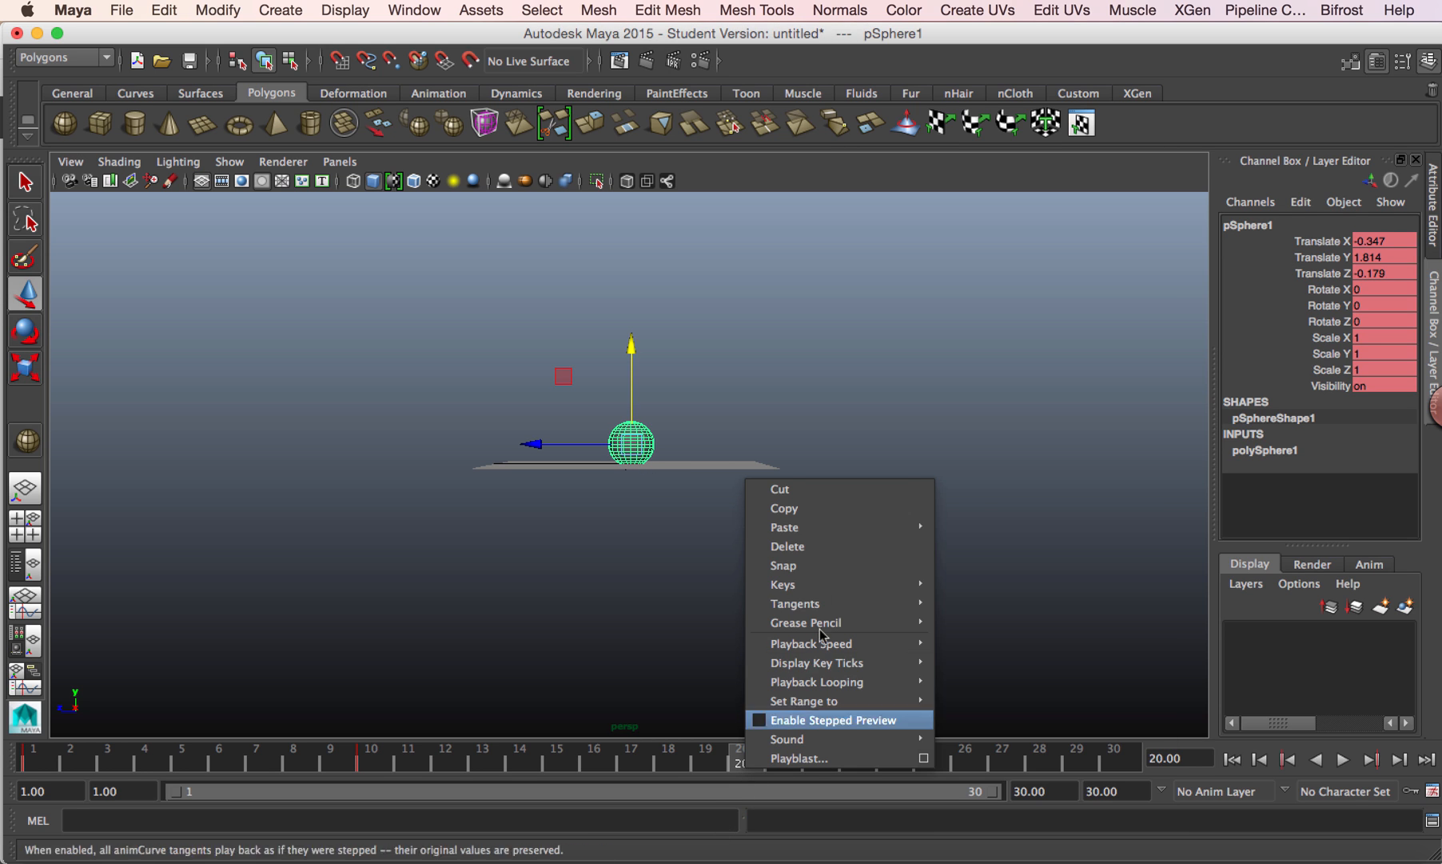
{"action": "mouse_move", "coordinate": [863, 533]}
{"action": "left_click", "coordinate": [964, 537]}
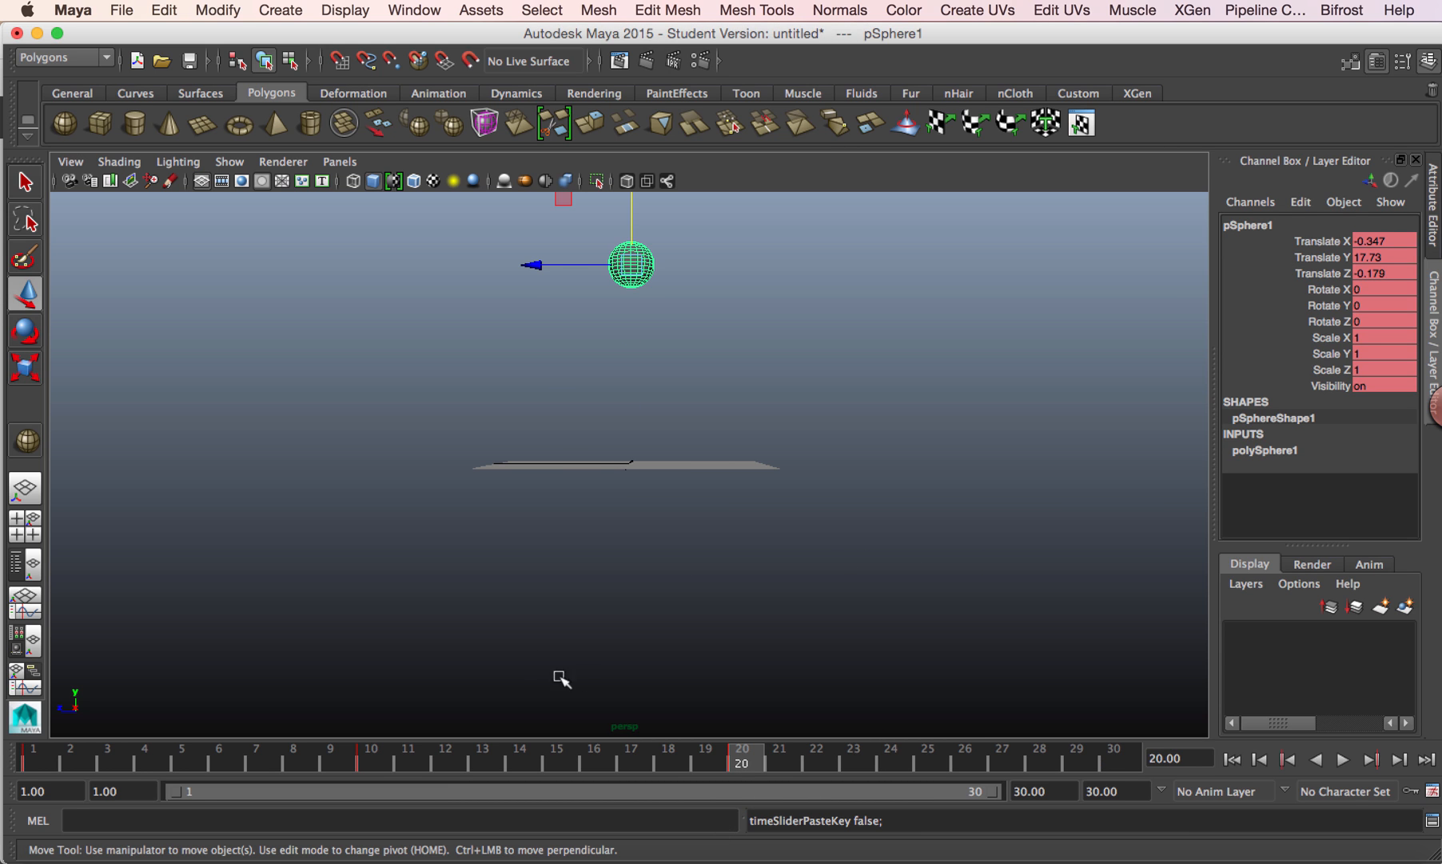
- Play the animation to review the sphere's bounce and stop the playback
{"action": "right_click_drag", "start_coordinate": [834, 611], "coordinate": [757, 589], "text": "alt"}
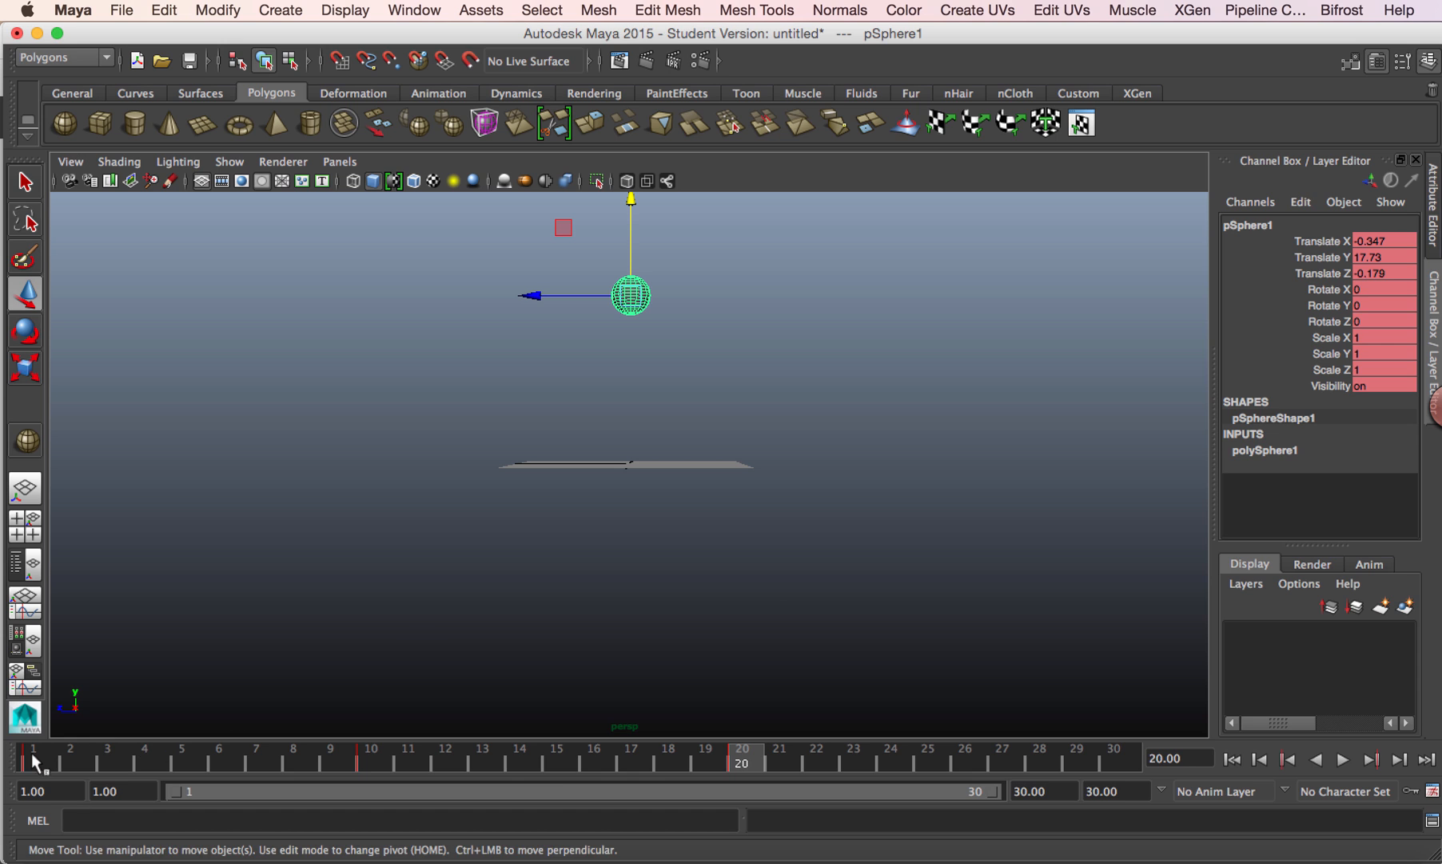
{"action": "left_click", "coordinate": [1343, 759]}
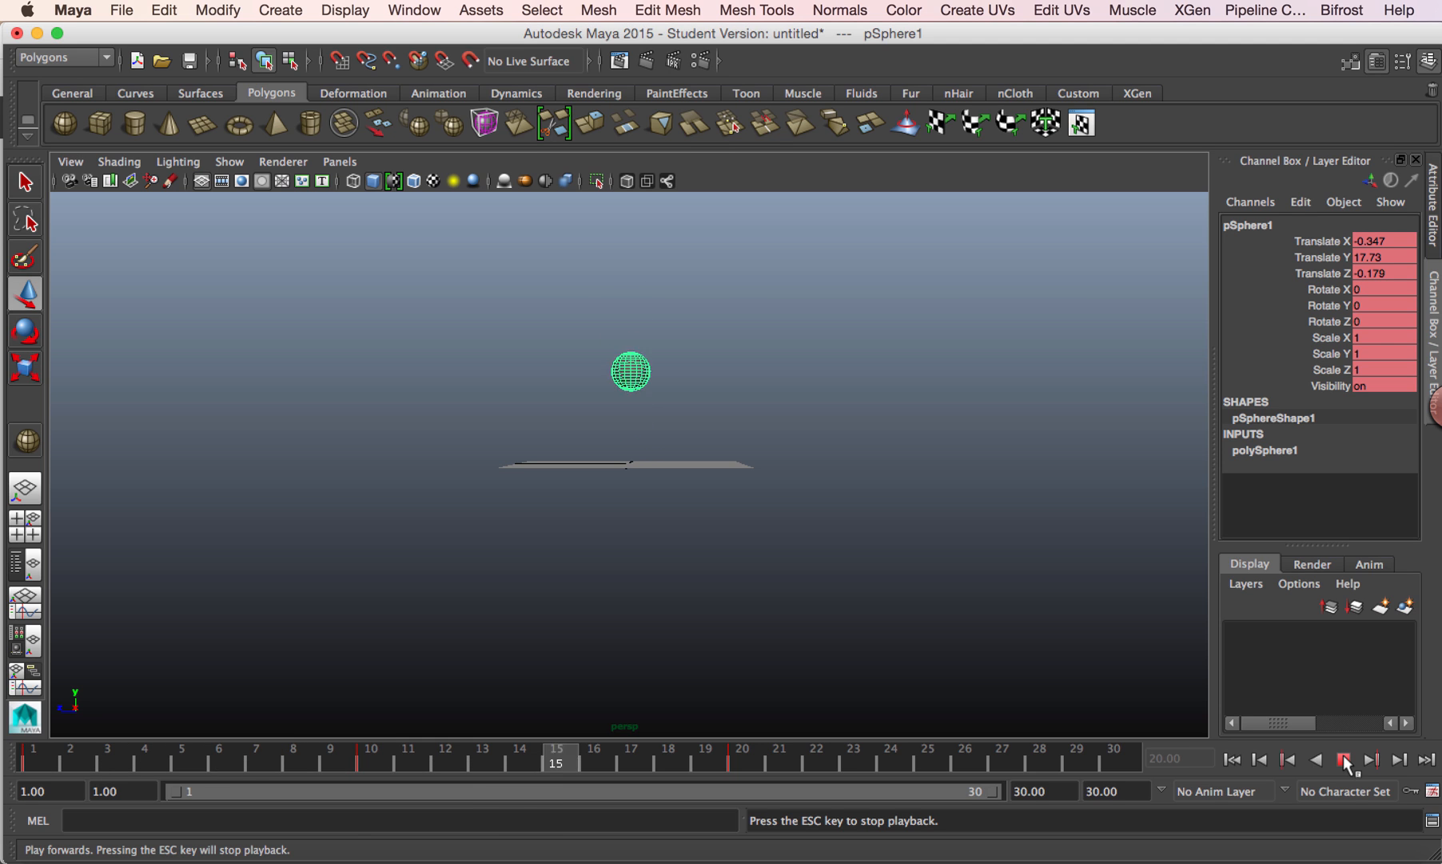
{"action": "left_click", "coordinate": [1344, 759]}
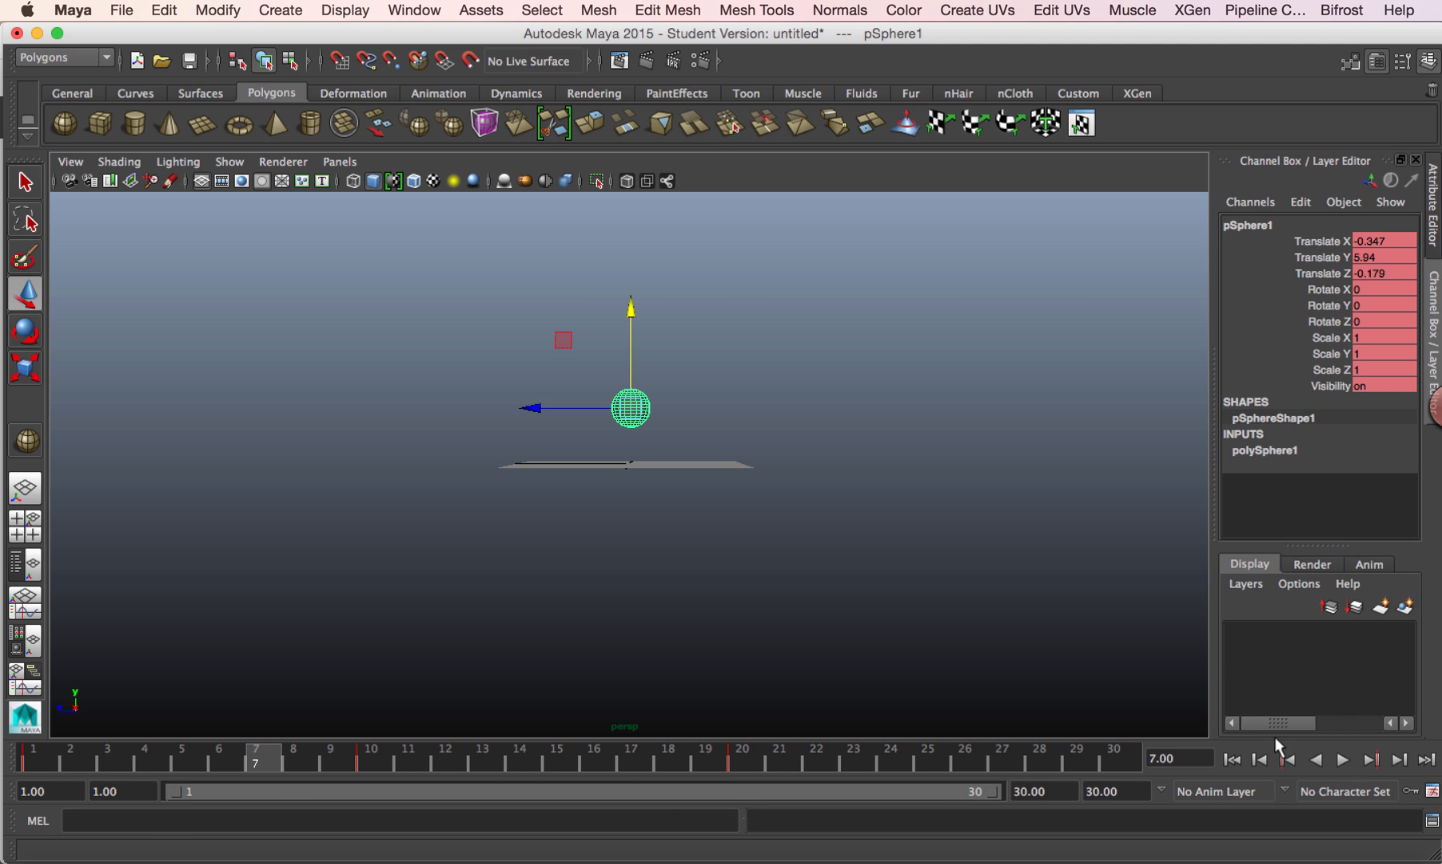
- At frame 10, try squashing the sphere to about Scale Y 0.73 and Scale Z 1.54, lowering it to about Y 1.38 with a keyframe
{"action": "right_click_drag", "start_coordinate": [746, 596], "coordinate": [886, 696], "text": "alt"}
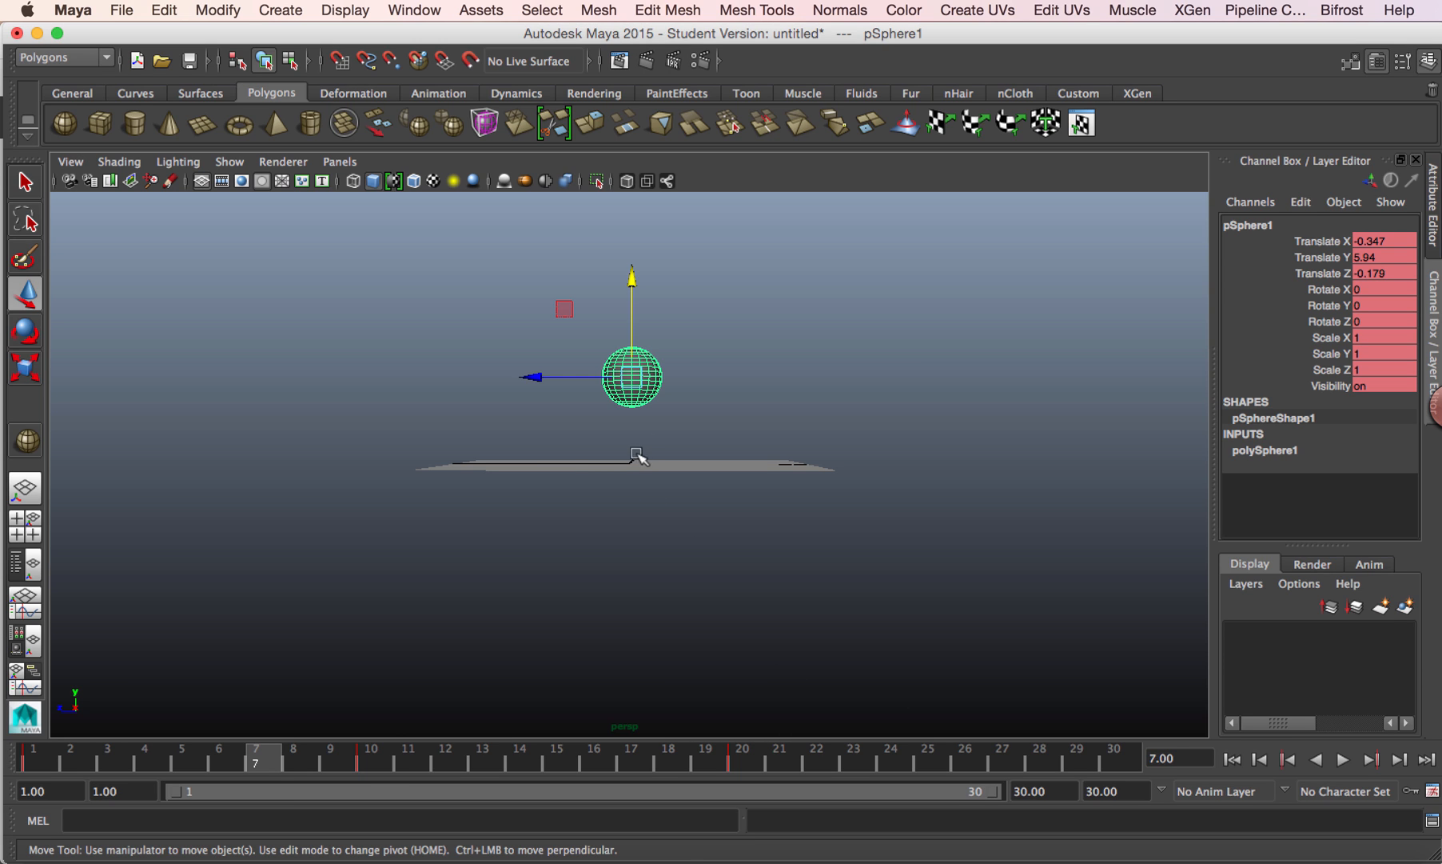
{"action": "left_click_drag", "start_coordinate": [393, 742], "coordinate": [371, 767]}
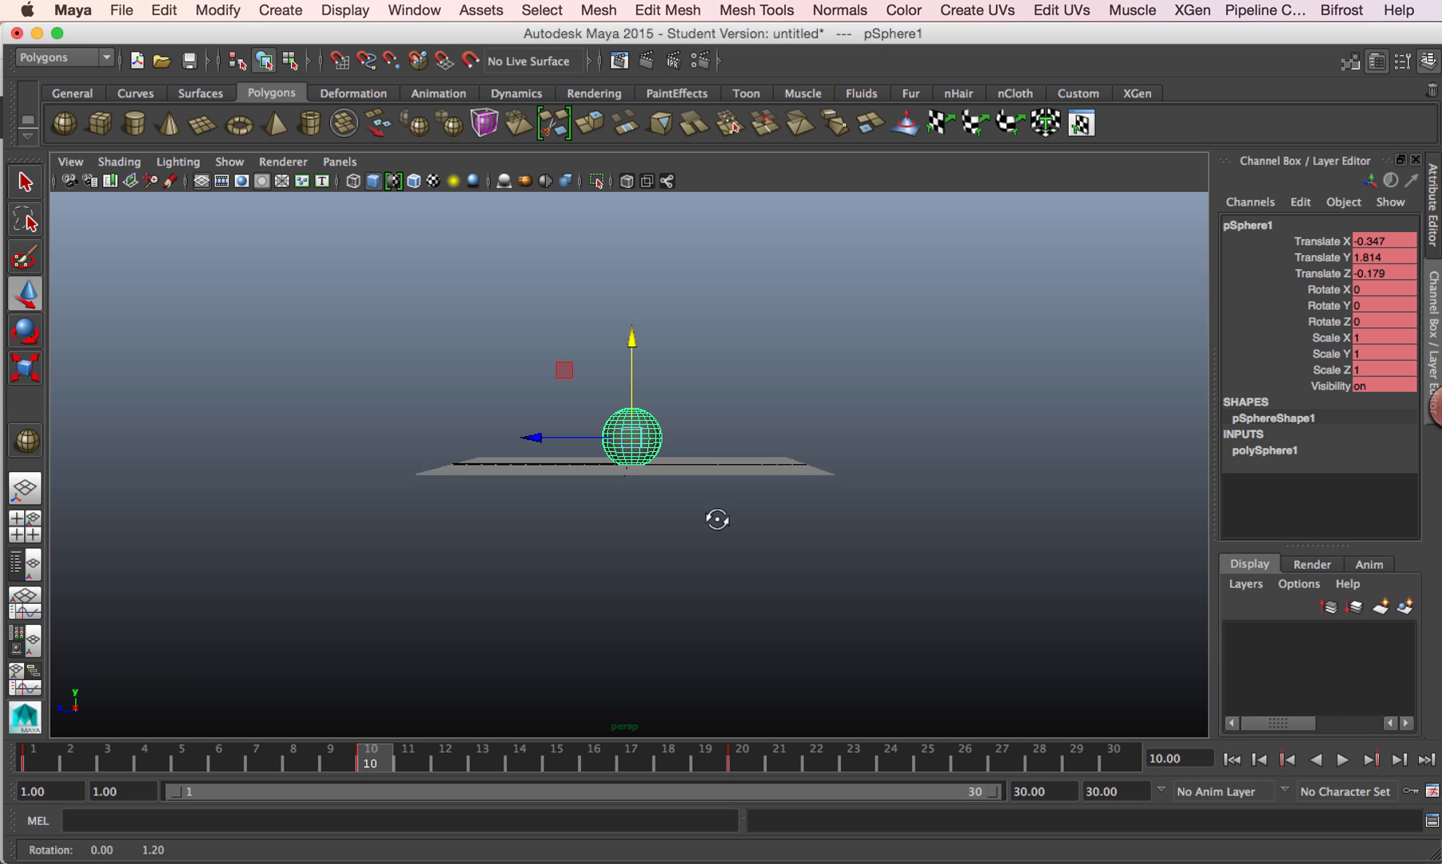
{"action": "right_click_drag", "start_coordinate": [716, 516], "coordinate": [760, 532], "text": "alt"}
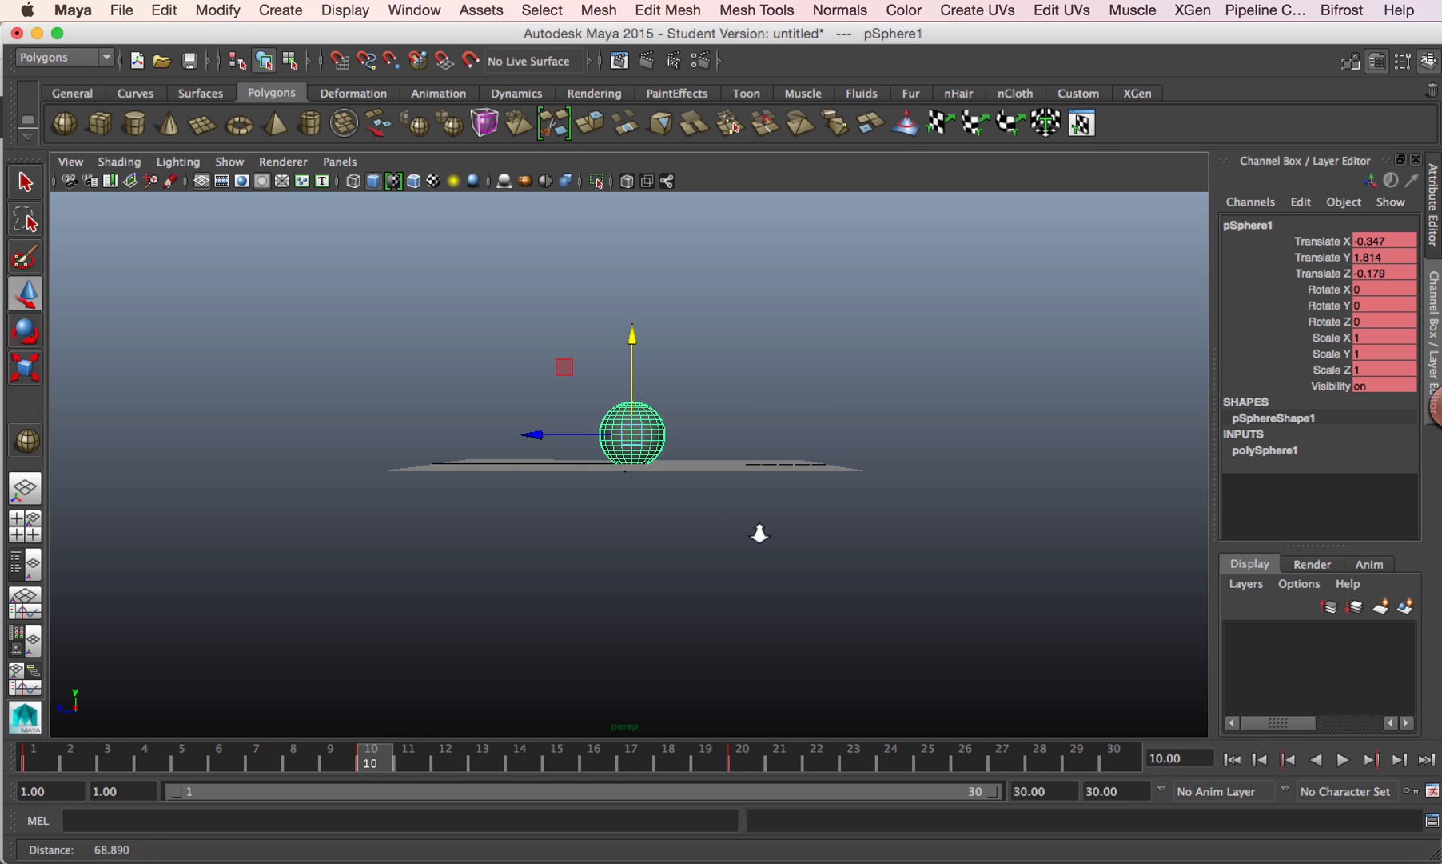
{"action": "left_click_drag", "start_coordinate": [753, 537], "coordinate": [755, 544], "text": "alt"}
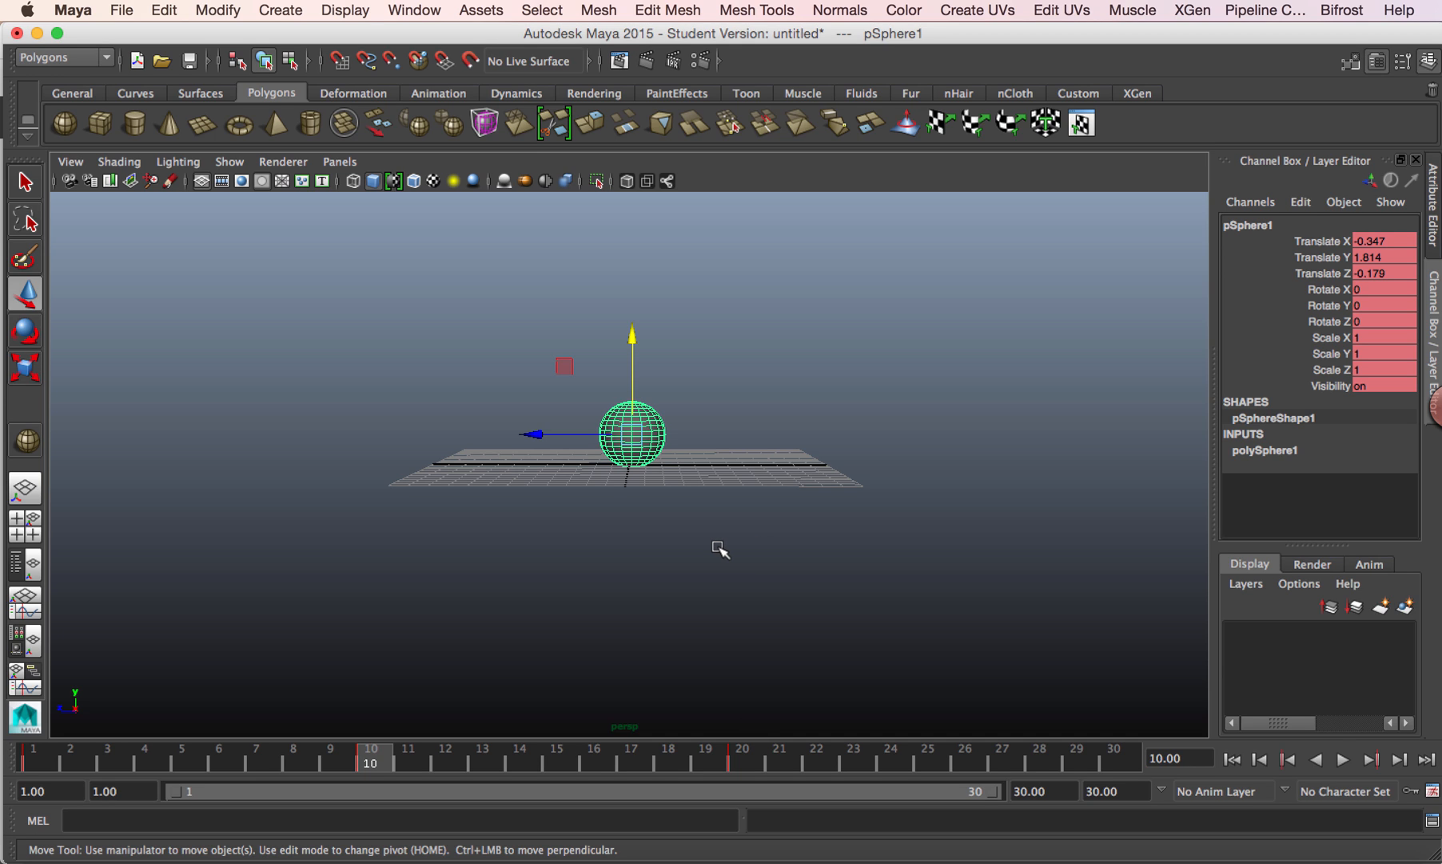
{"action": "key", "text": "r"}
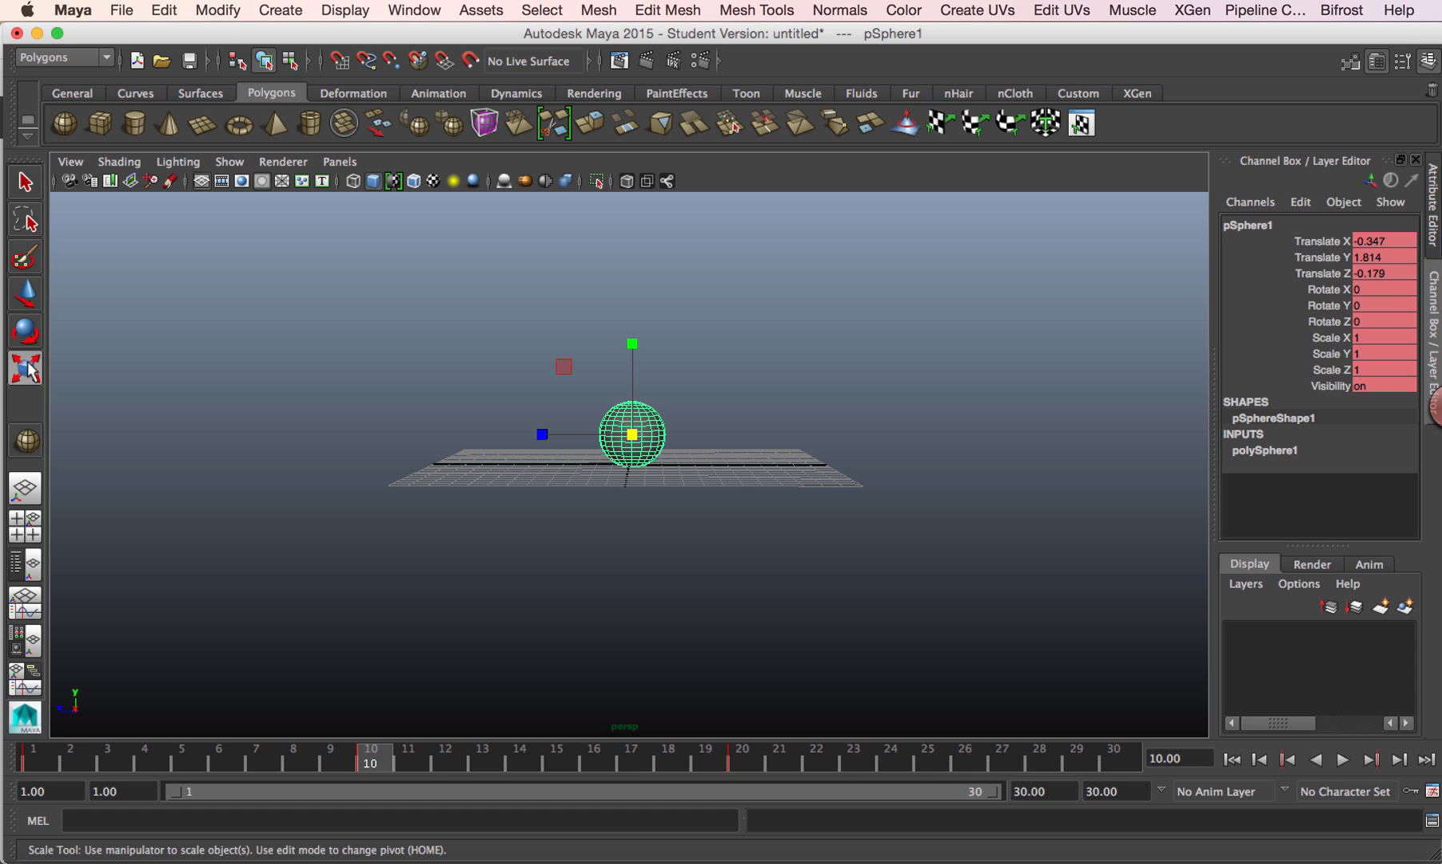
{"action": "left_click_drag", "start_coordinate": [543, 438], "coordinate": [494, 436]}
{"action": "left_click_drag", "start_coordinate": [632, 344], "coordinate": [629, 361]}
{"action": "left_click_drag", "start_coordinate": [678, 533], "coordinate": [679, 528], "text": "alt"}
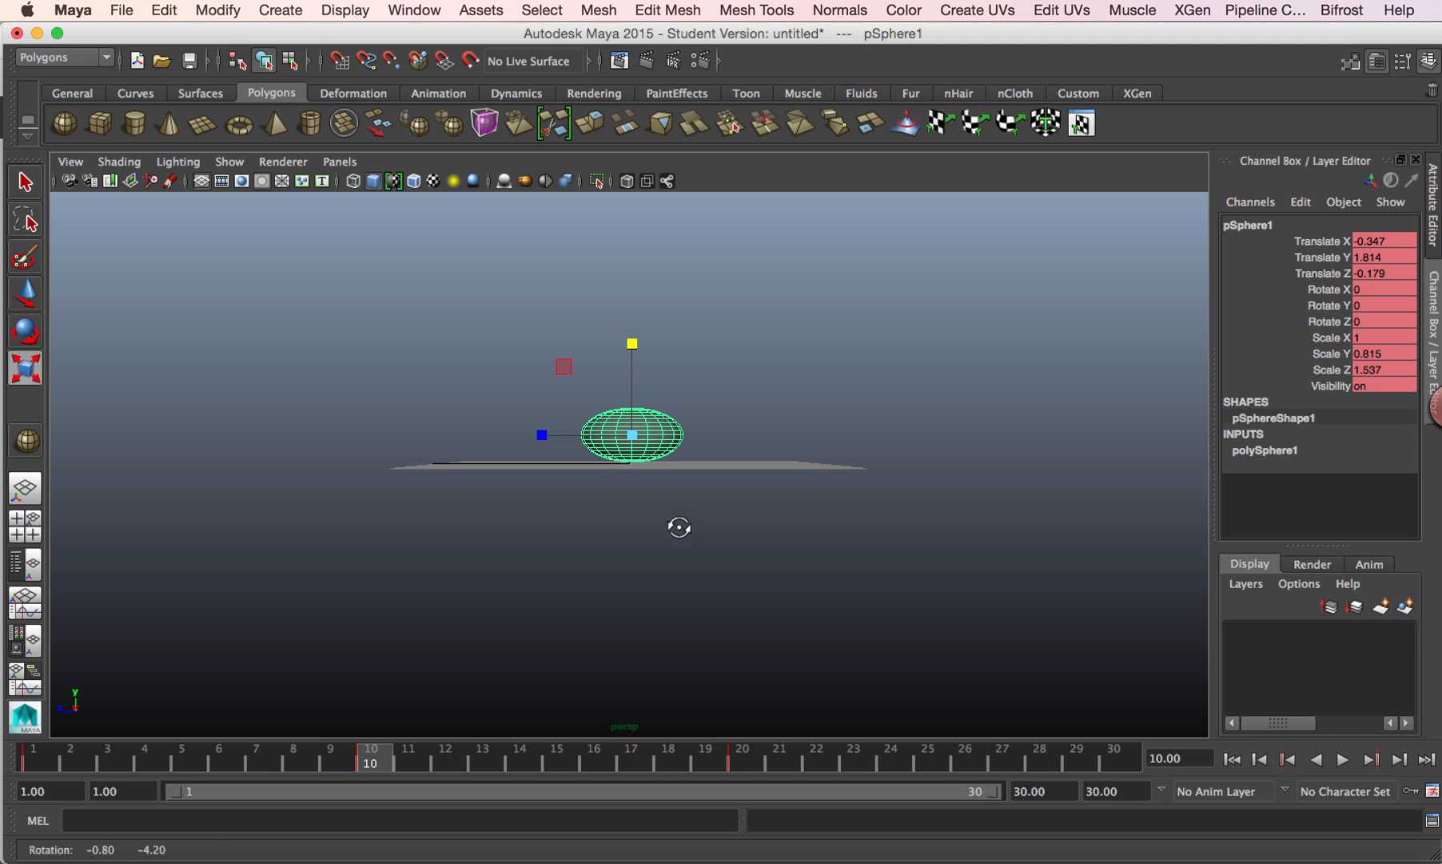
{"action": "left_click_drag", "start_coordinate": [632, 346], "coordinate": [633, 350]}
{"action": "key", "text": "w"}
{"action": "left_click", "coordinate": [633, 347]}
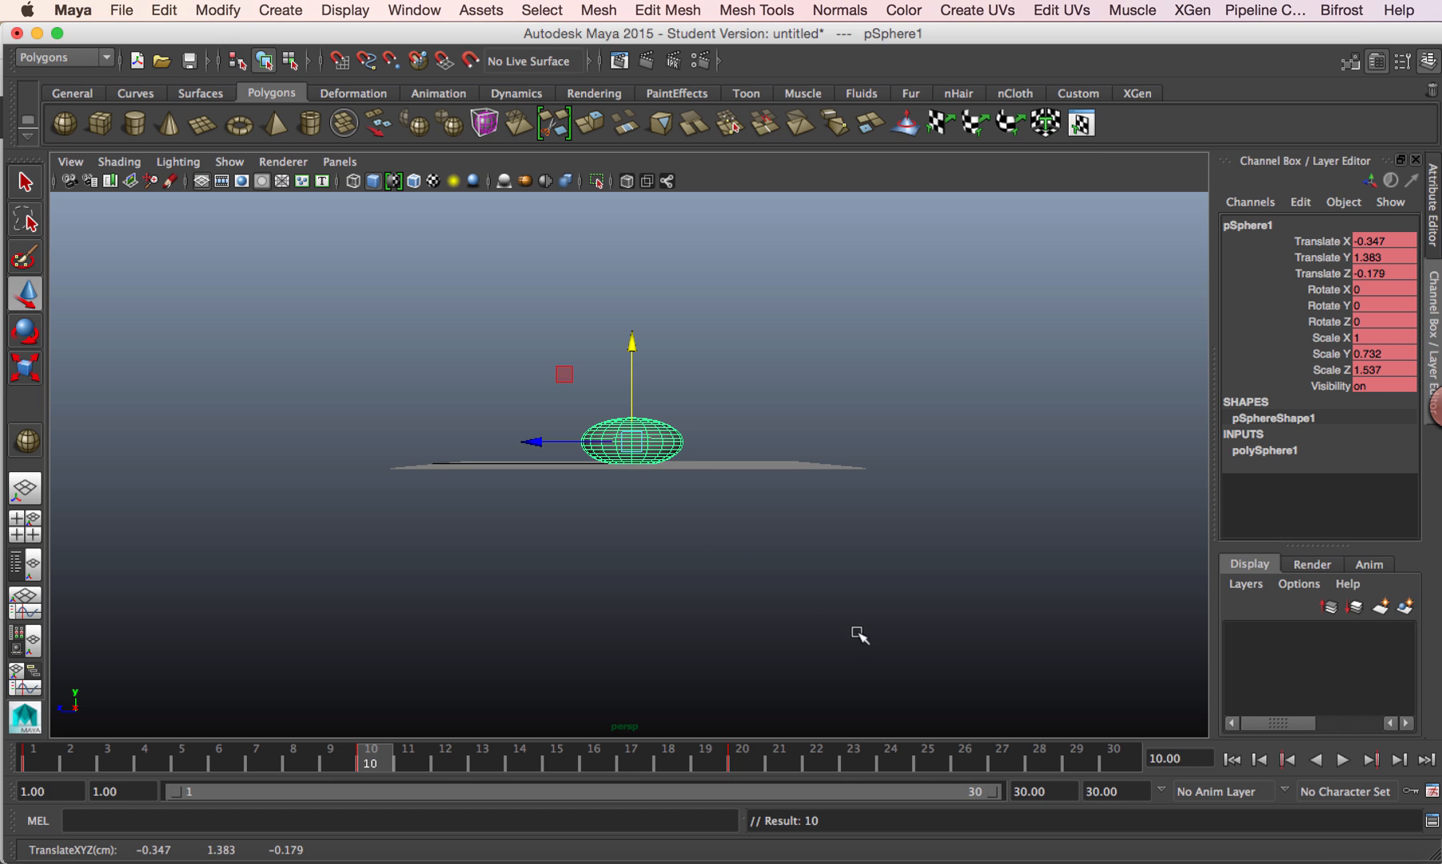
- Scrub through frames 1 to 10 to check how the sphere squashes as it falls
{"action": "left_click_drag", "start_coordinate": [802, 574], "coordinate": [718, 556], "text": "alt"}
{"action": "left_click", "coordinate": [32, 762]}
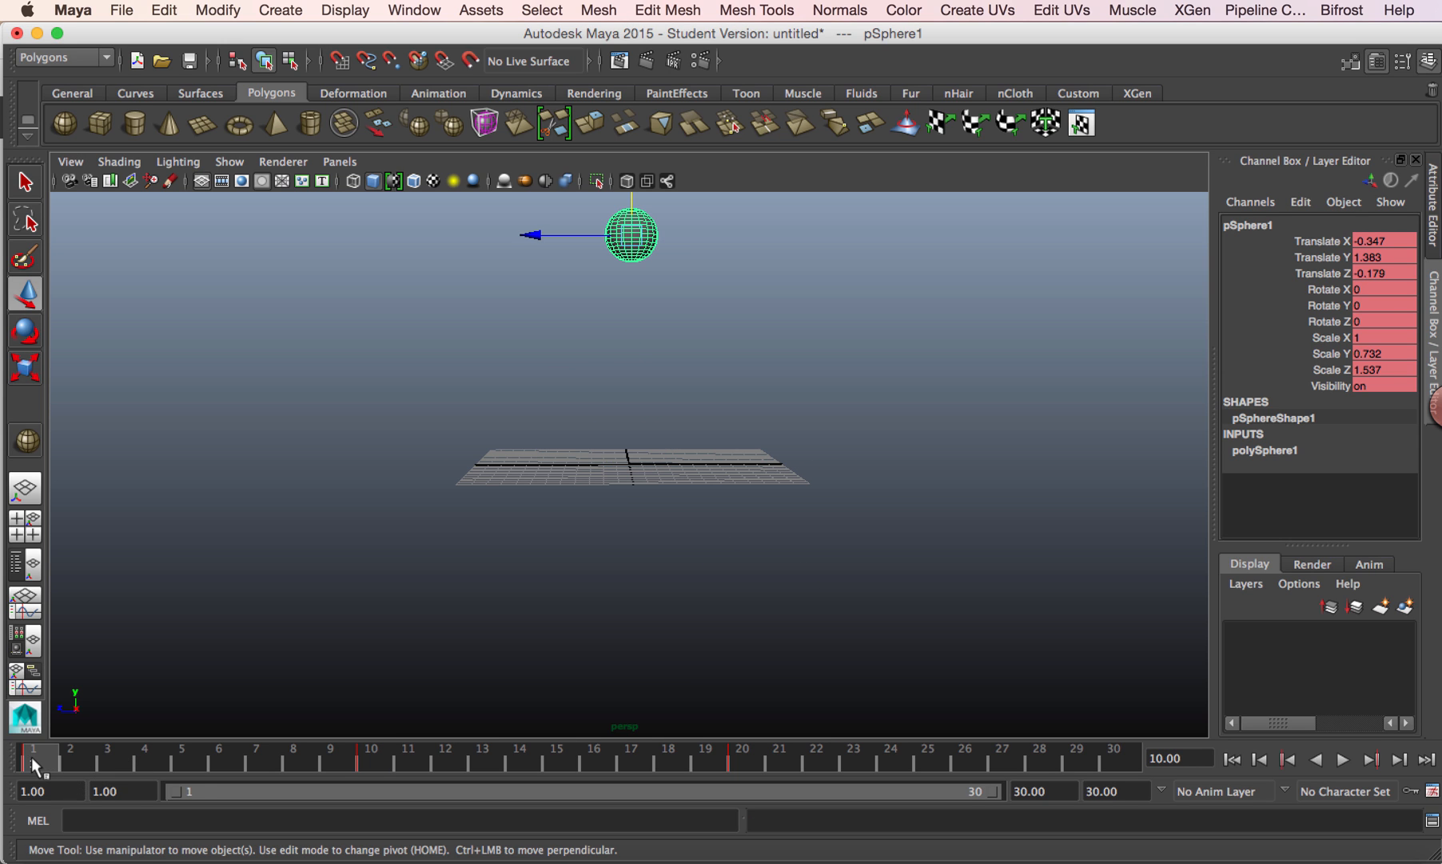
{"action": "left_click_drag", "start_coordinate": [38, 756], "coordinate": [219, 767]}
{"action": "left_click_drag", "start_coordinate": [247, 768], "coordinate": [370, 758]}
- Undo the sphere's squash, lowering and keyframe at frame 10
{"action": "key", "text": "super+z"}
{"action": "key", "text": "super+z"}
{"action": "key", "text": "super+z"}
{"action": "key", "text": "super+z"}
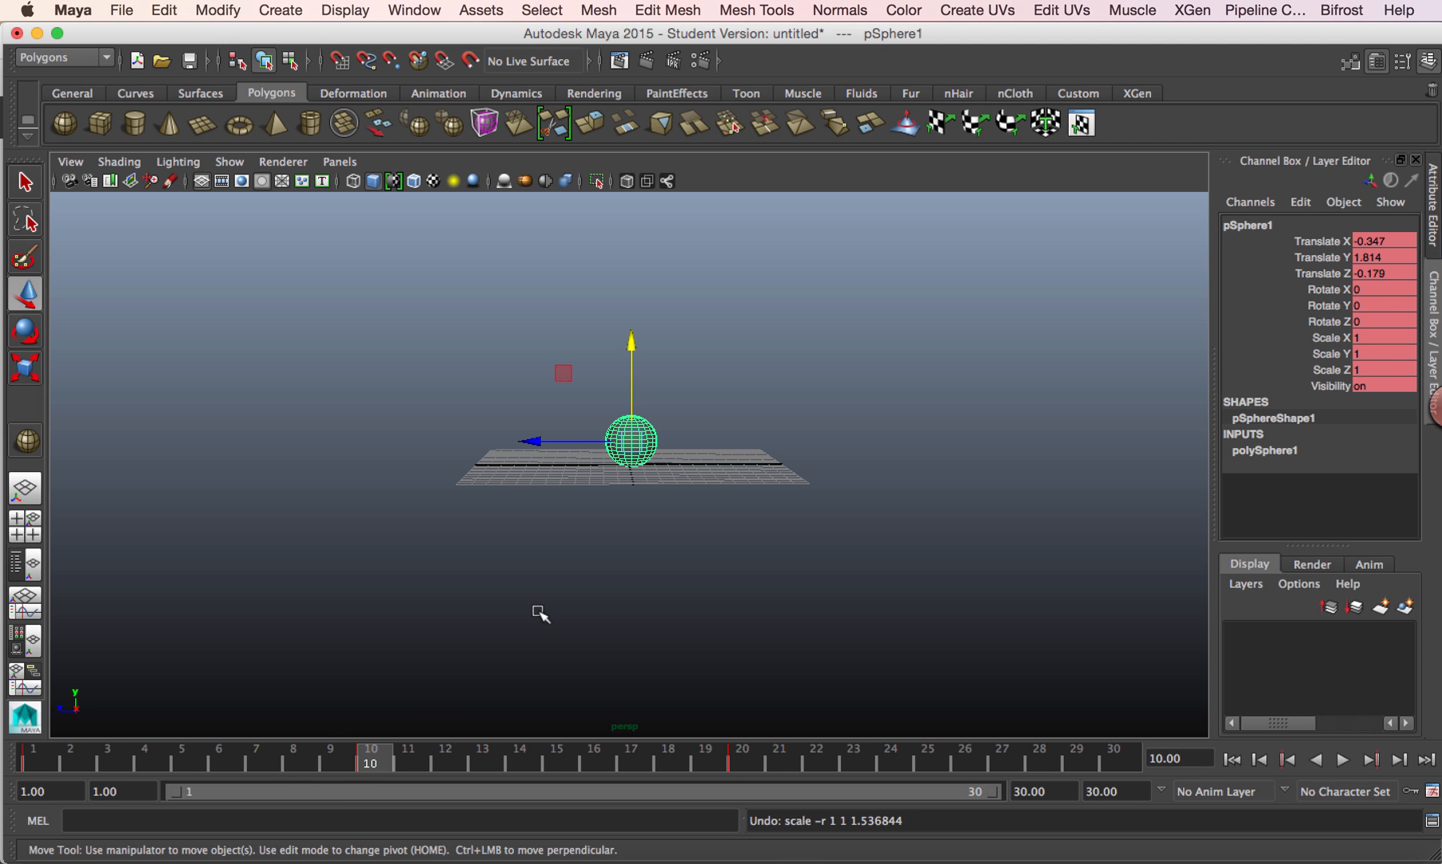
- Select the sphere at frame 6 and set a keyframe on its existing mid-fall pose
{"action": "left_click_drag", "start_coordinate": [567, 663], "coordinate": [564, 658], "text": "alt"}
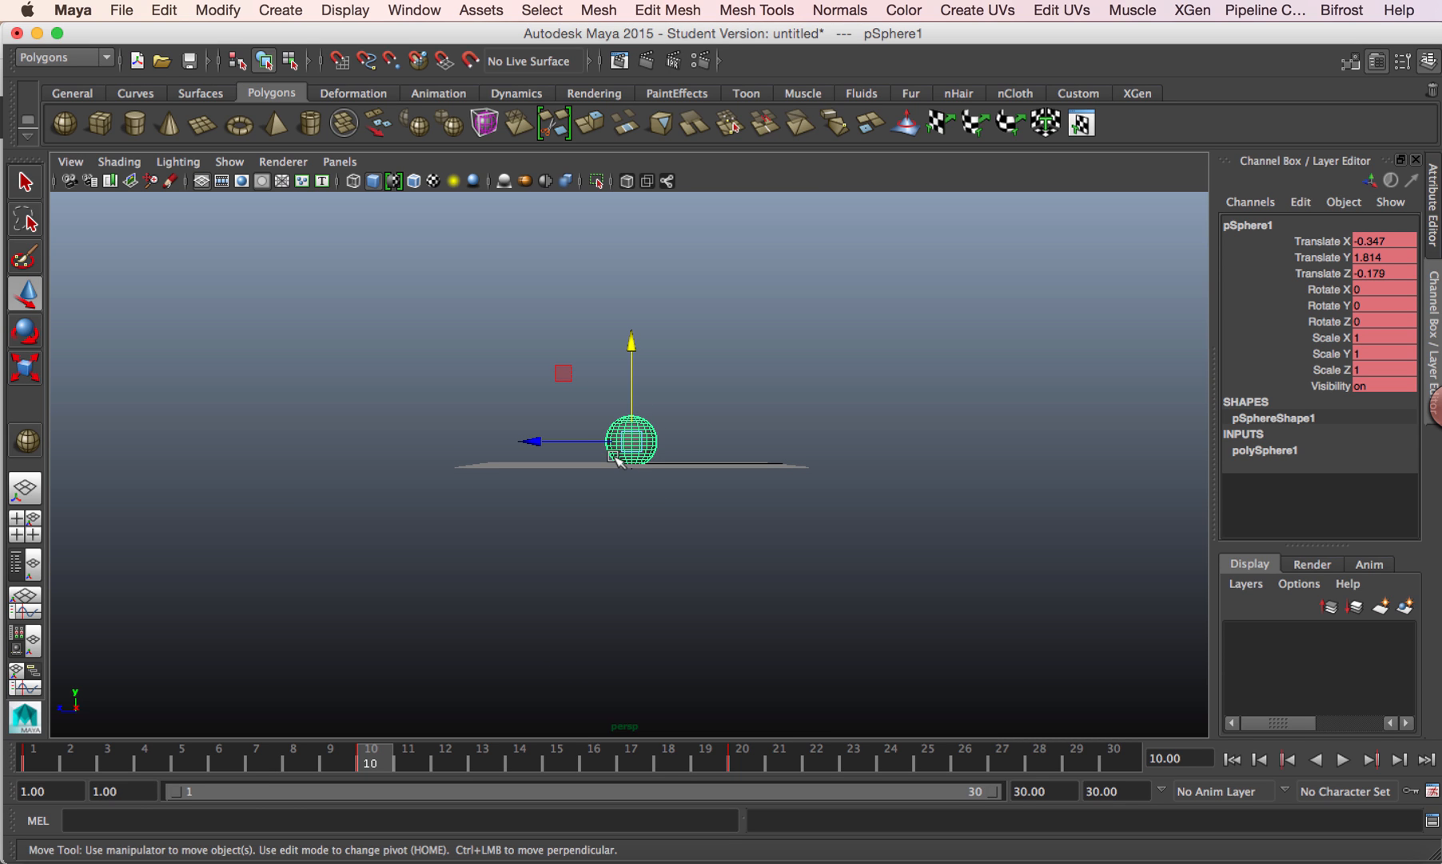
{"action": "left_click", "coordinate": [686, 344]}
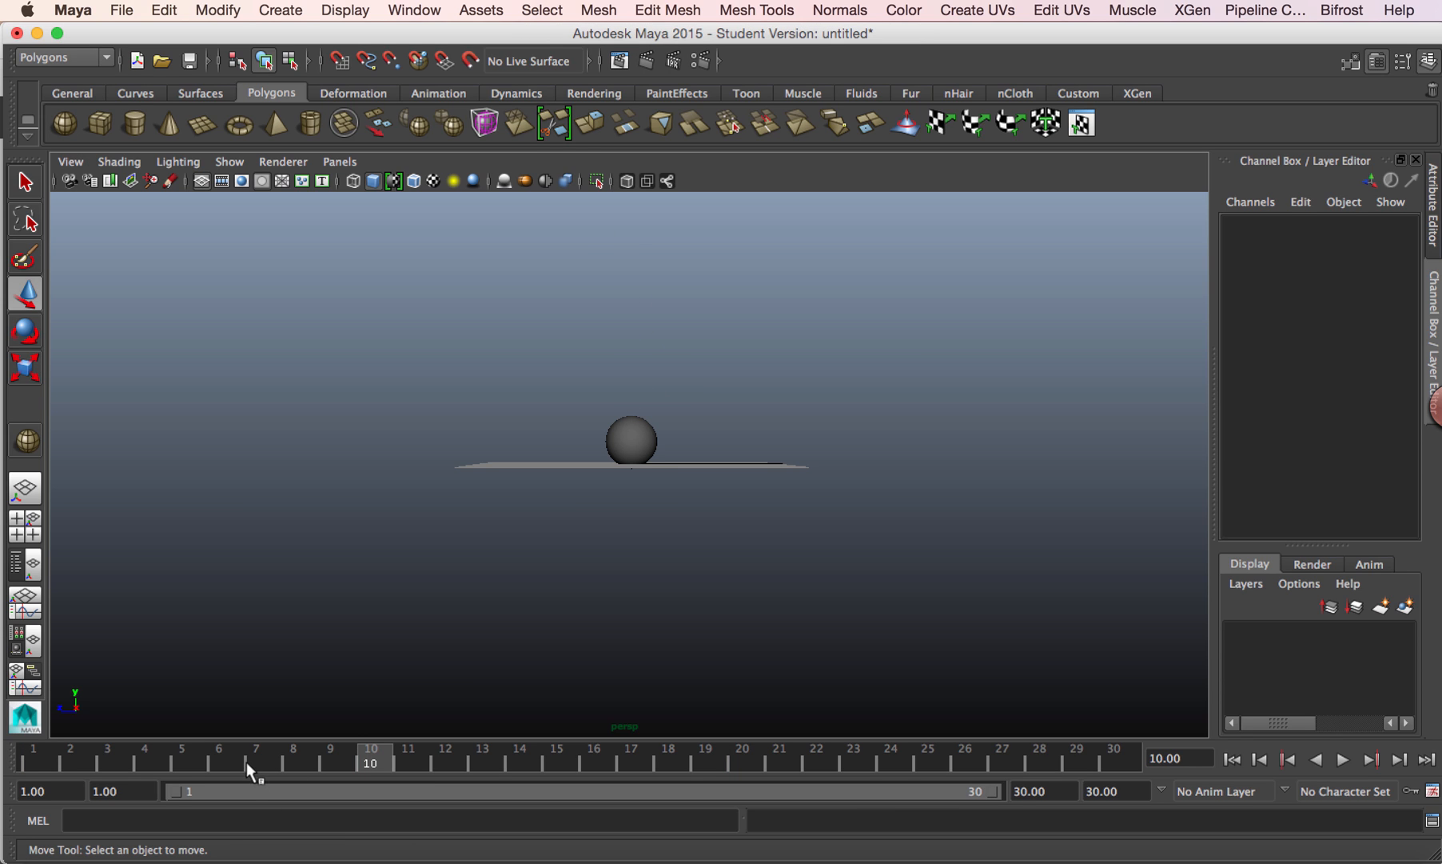
{"action": "left_click", "coordinate": [216, 759]}
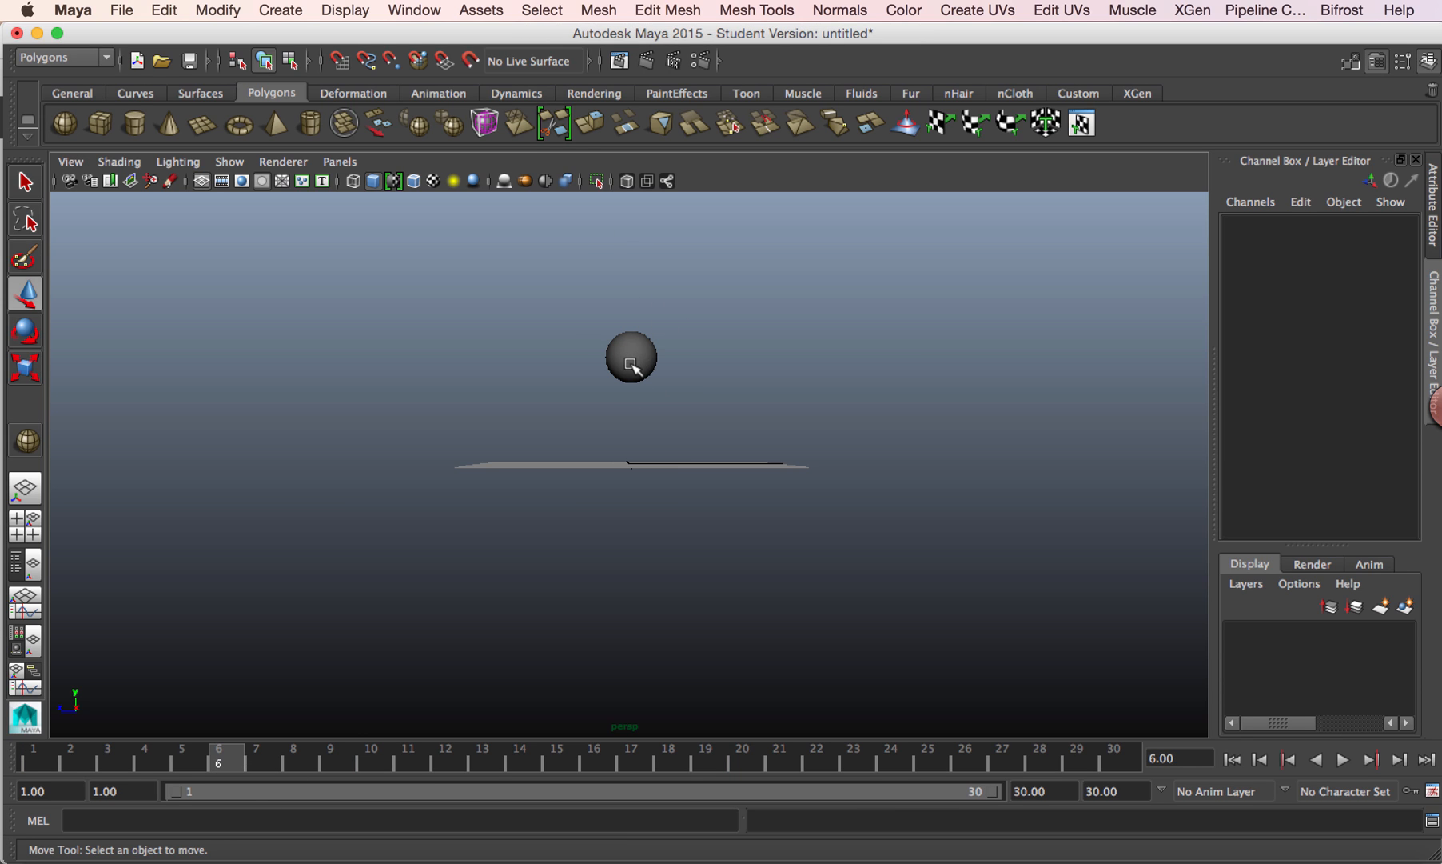
{"action": "key", "text": "s"}
{"action": "left_click", "coordinate": [632, 366]}
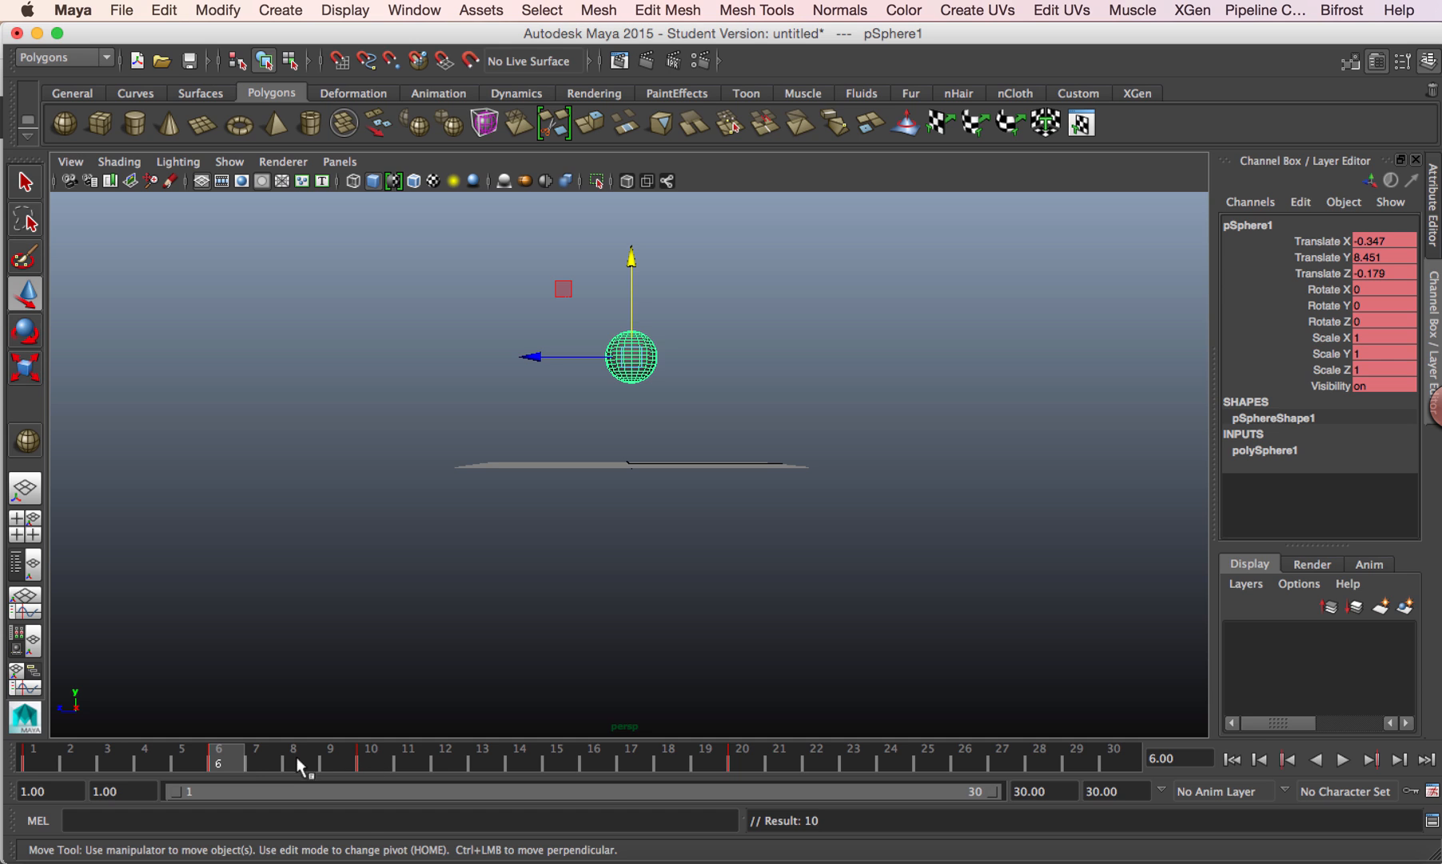
- Copy the sphere's keyframe at frame 6
{"action": "left_click", "coordinate": [369, 757]}
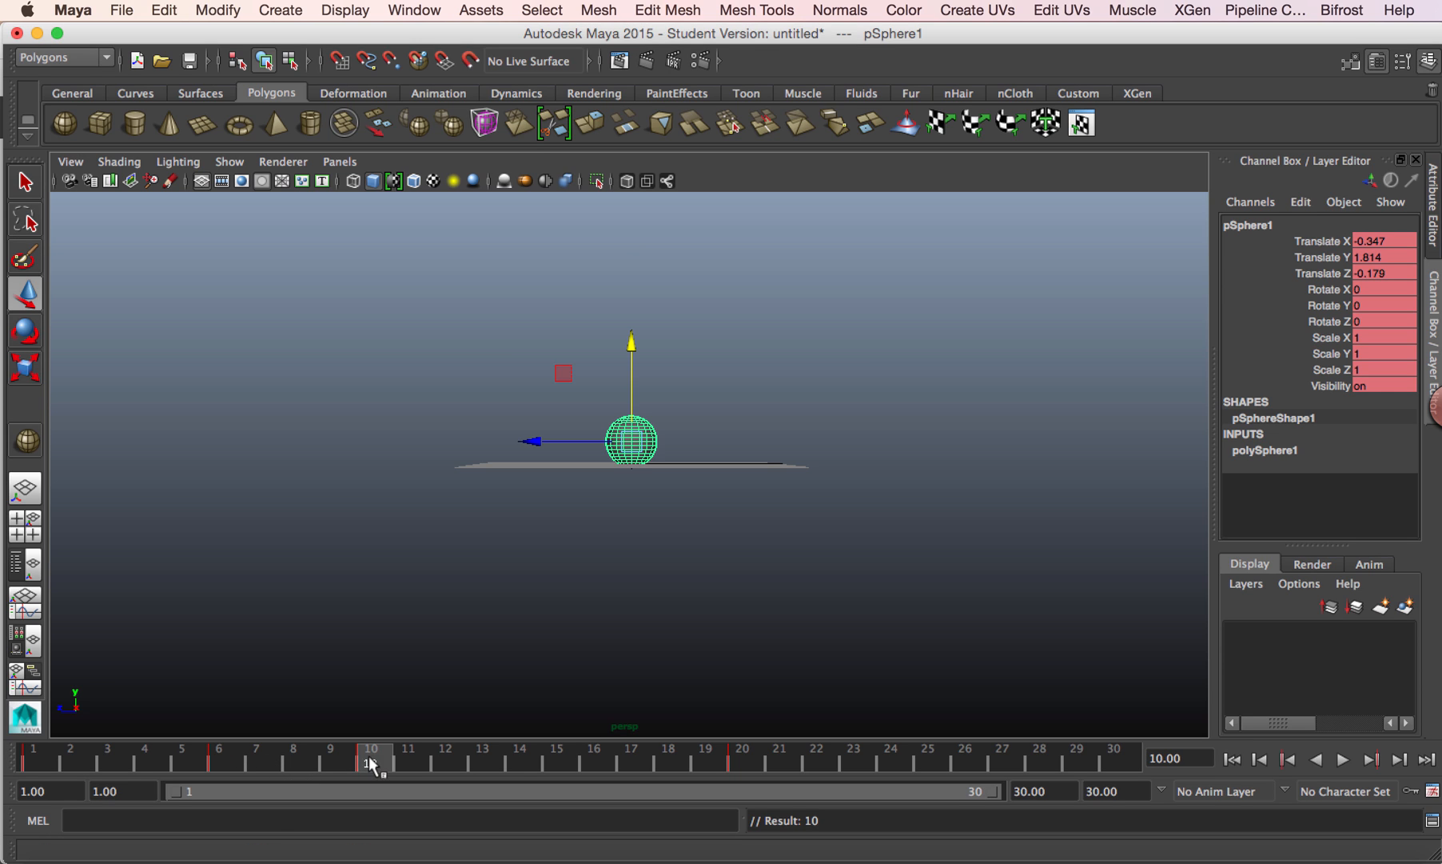
{"action": "left_click", "coordinate": [516, 754]}
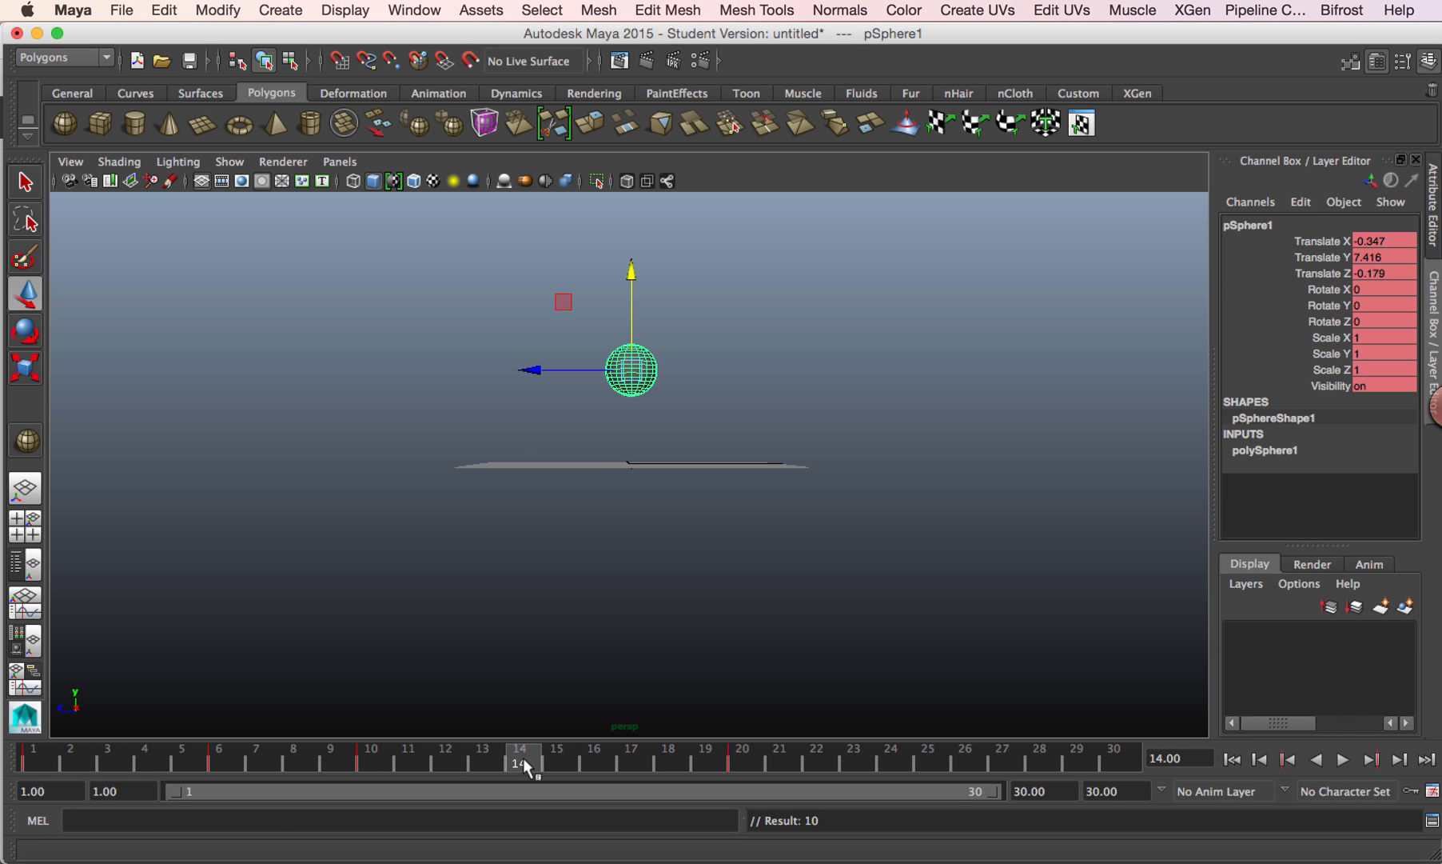
{"action": "left_click", "coordinate": [209, 764]}
{"action": "right_click", "coordinate": [212, 763]}
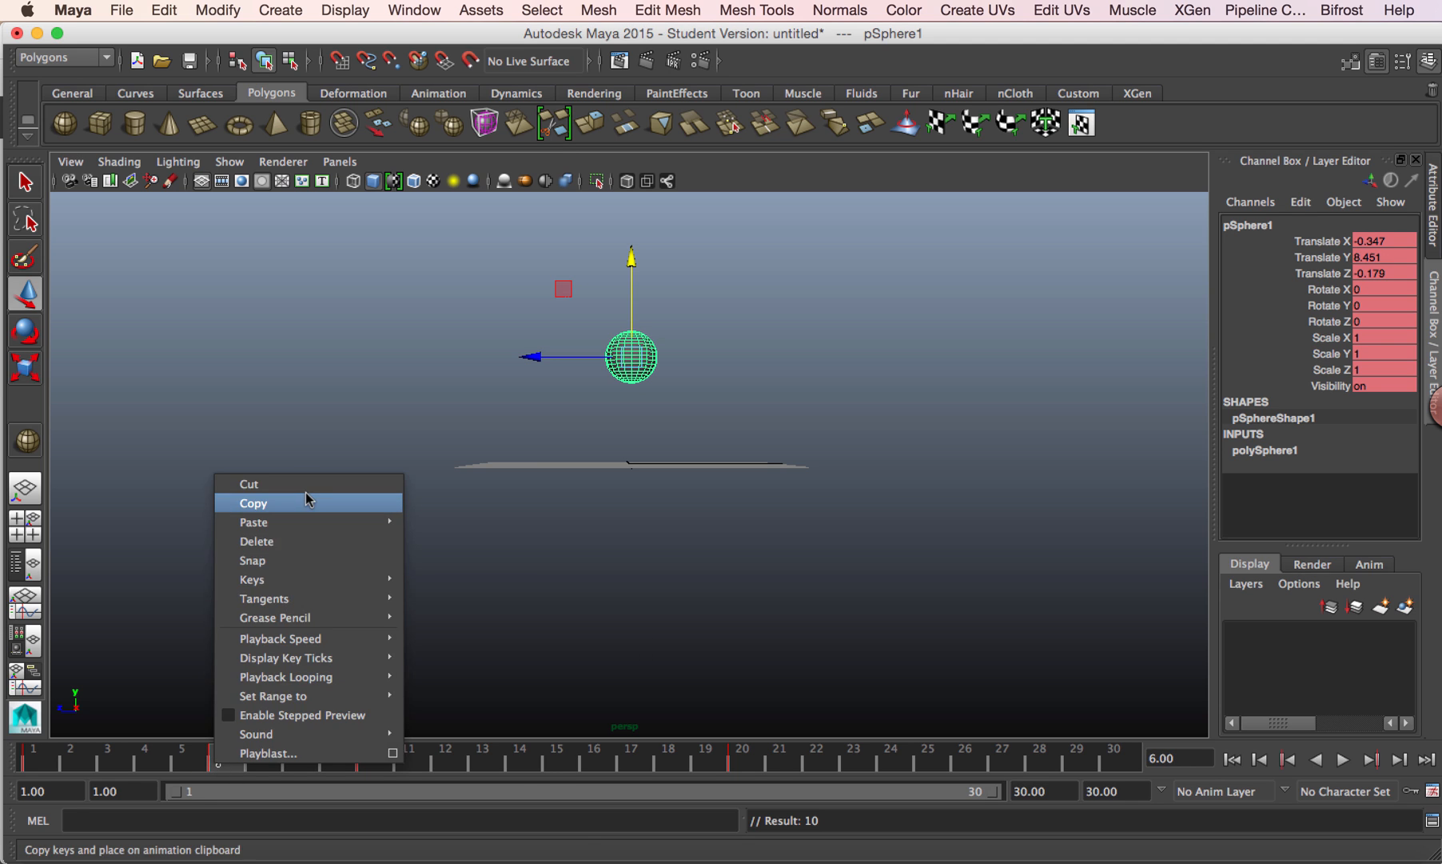
{"action": "left_click", "coordinate": [307, 502]}
- Paste the copied mid-fall keyframe onto the sphere at frame 14
{"action": "double_click", "coordinate": [516, 763]}
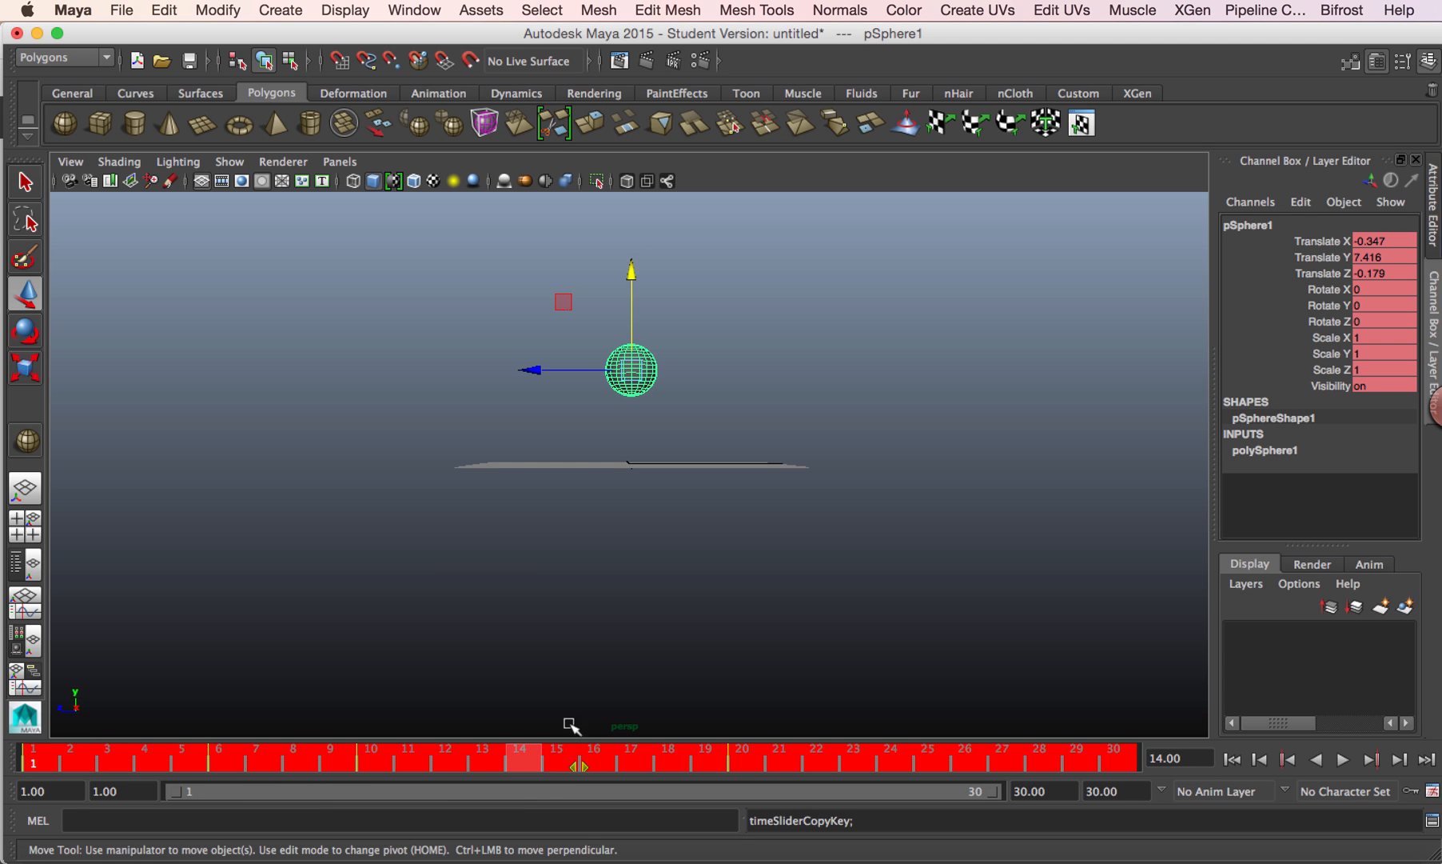
{"action": "left_click", "coordinate": [501, 689]}
{"action": "right_click", "coordinate": [514, 750]}
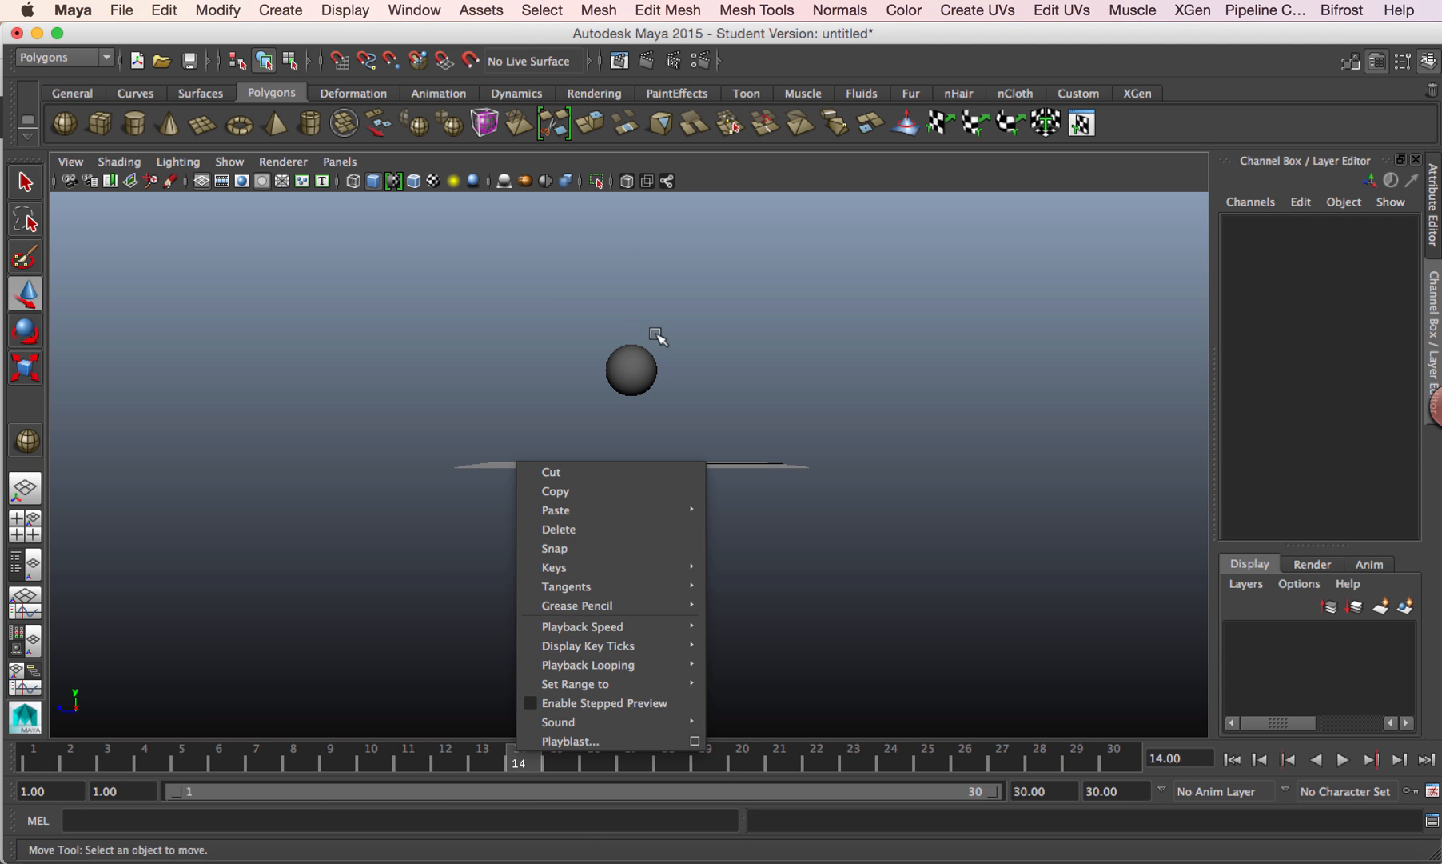
{"action": "left_click", "coordinate": [622, 348]}
{"action": "left_click", "coordinate": [616, 369]}
{"action": "right_click", "coordinate": [522, 755]}
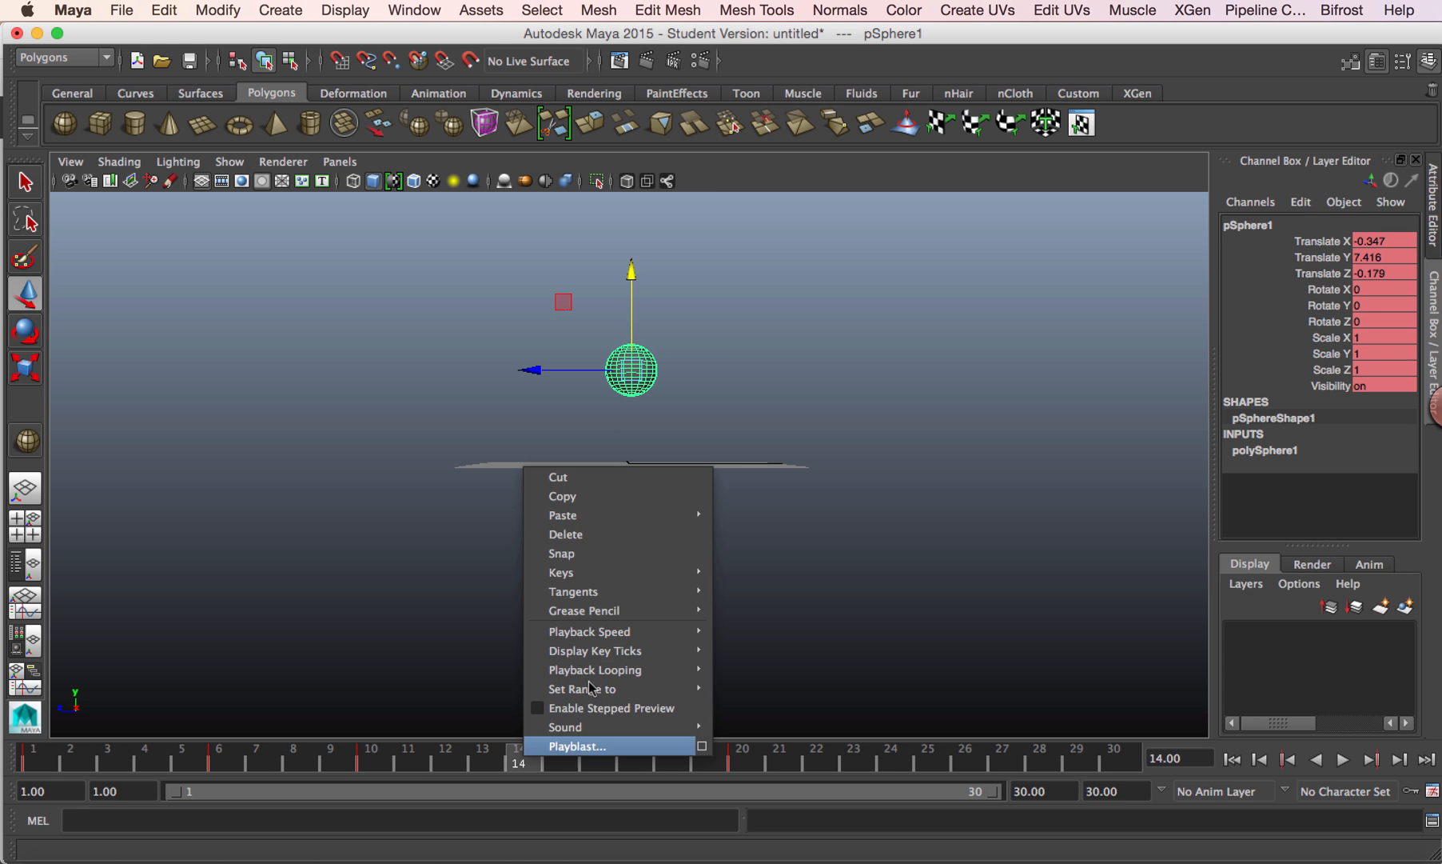
{"action": "left_click", "coordinate": [741, 526]}
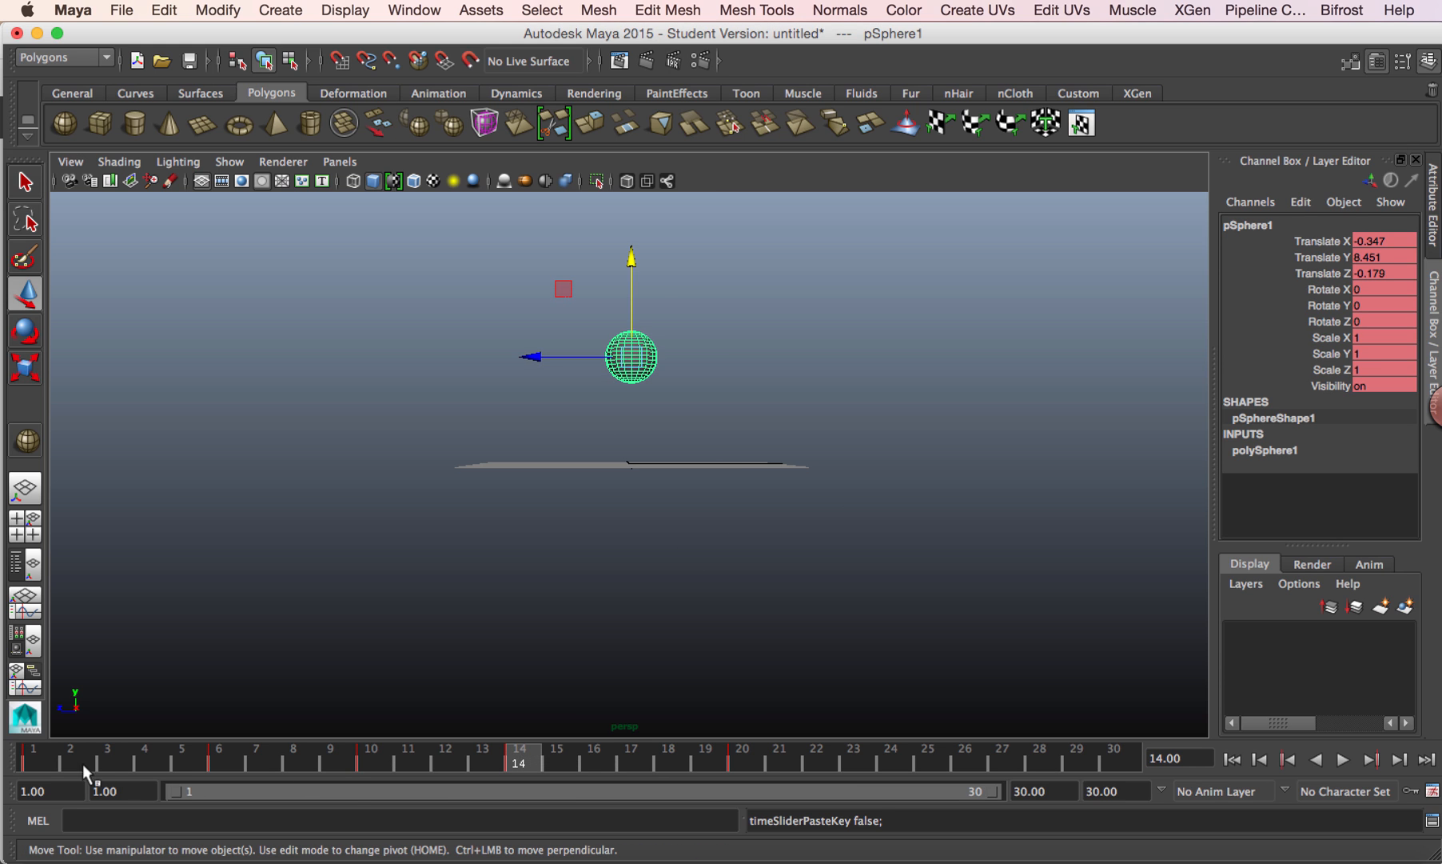
- Play the animation and scrub through frames 1 to 20 to review the bounce timing
{"action": "key", "text": "alt+v"}
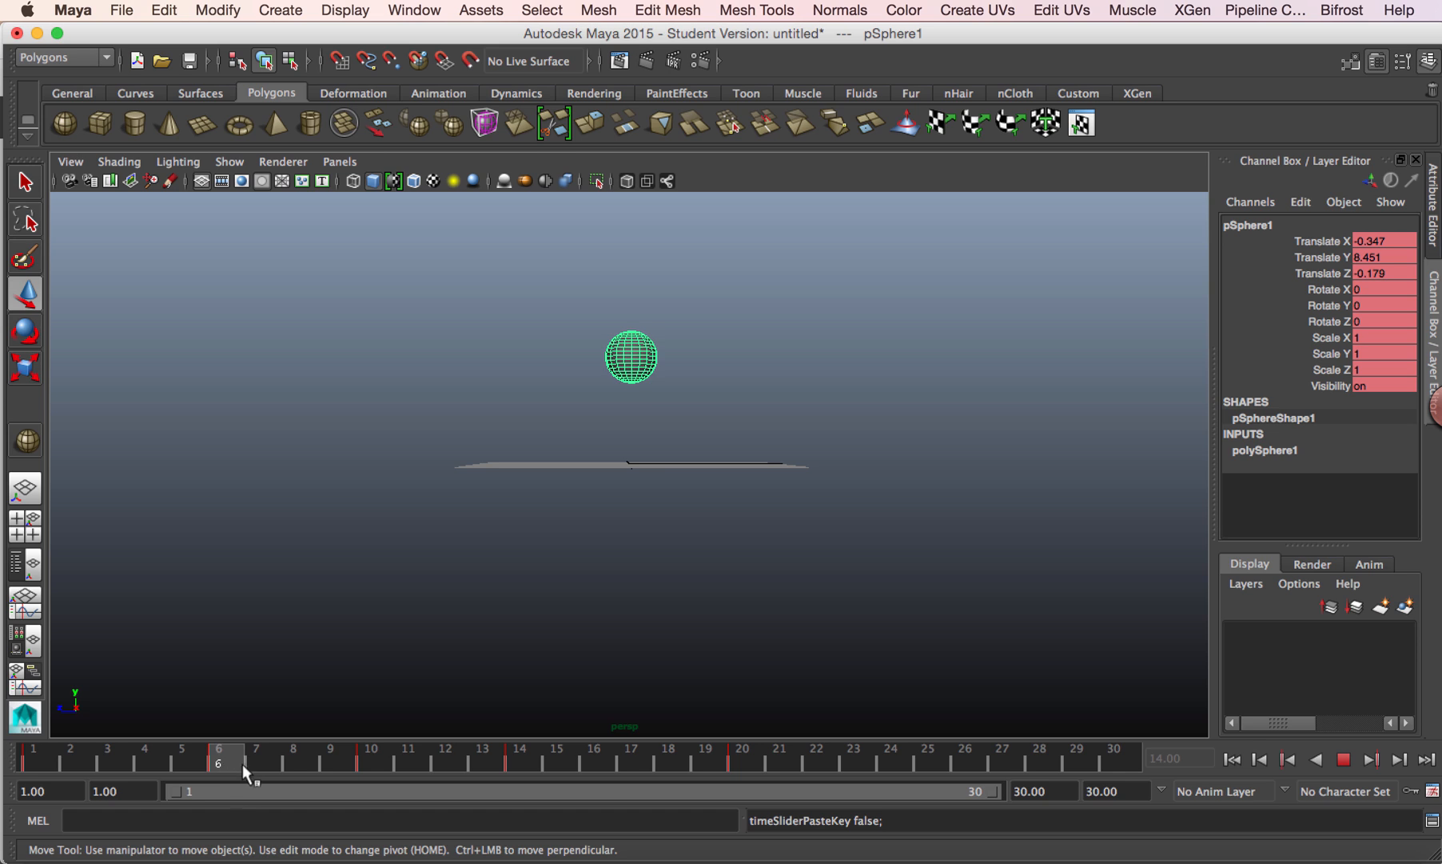
{"action": "left_click_drag", "start_coordinate": [243, 764], "coordinate": [523, 752]}
{"action": "key", "text": "alt+v"}
{"action": "left_click", "coordinate": [214, 761]}
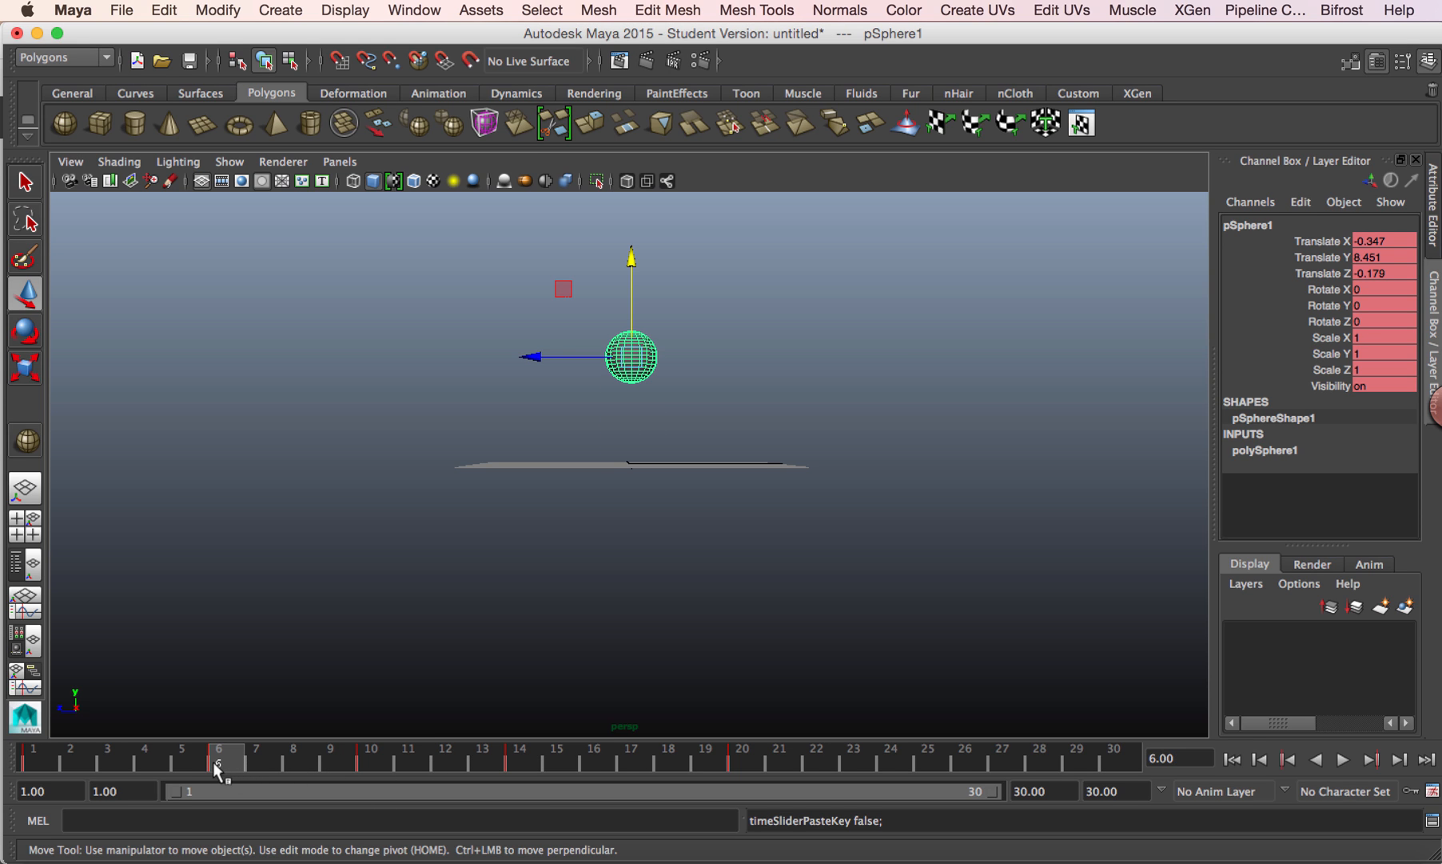
{"action": "left_click_drag", "start_coordinate": [34, 766], "coordinate": [738, 765]}
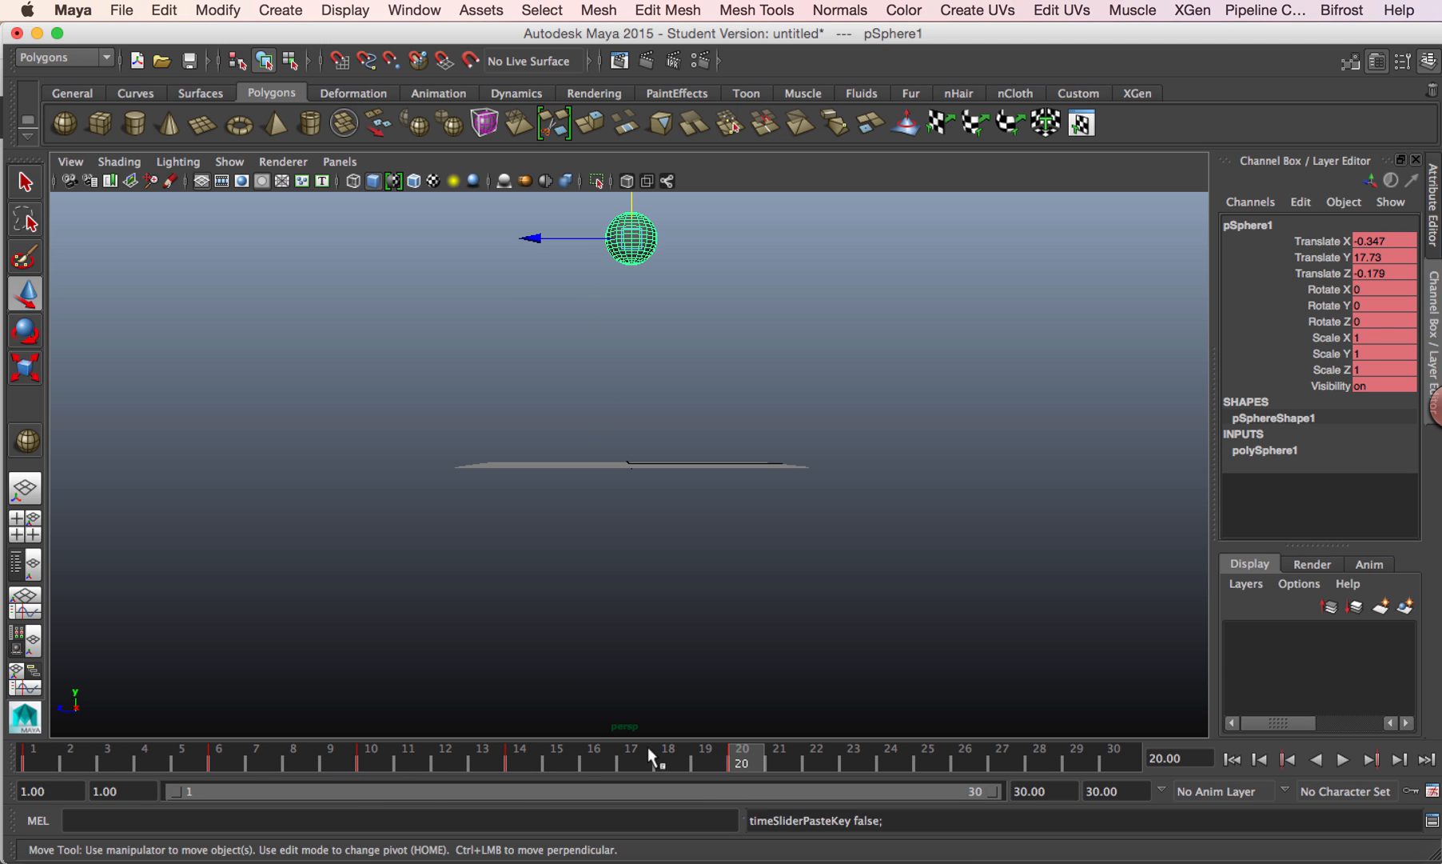
- At frame 8, stretch the sphere to about Scale Y 1.39 and Scale Z 0.8, and set a keyframe
{"action": "left_click", "coordinate": [215, 763]}
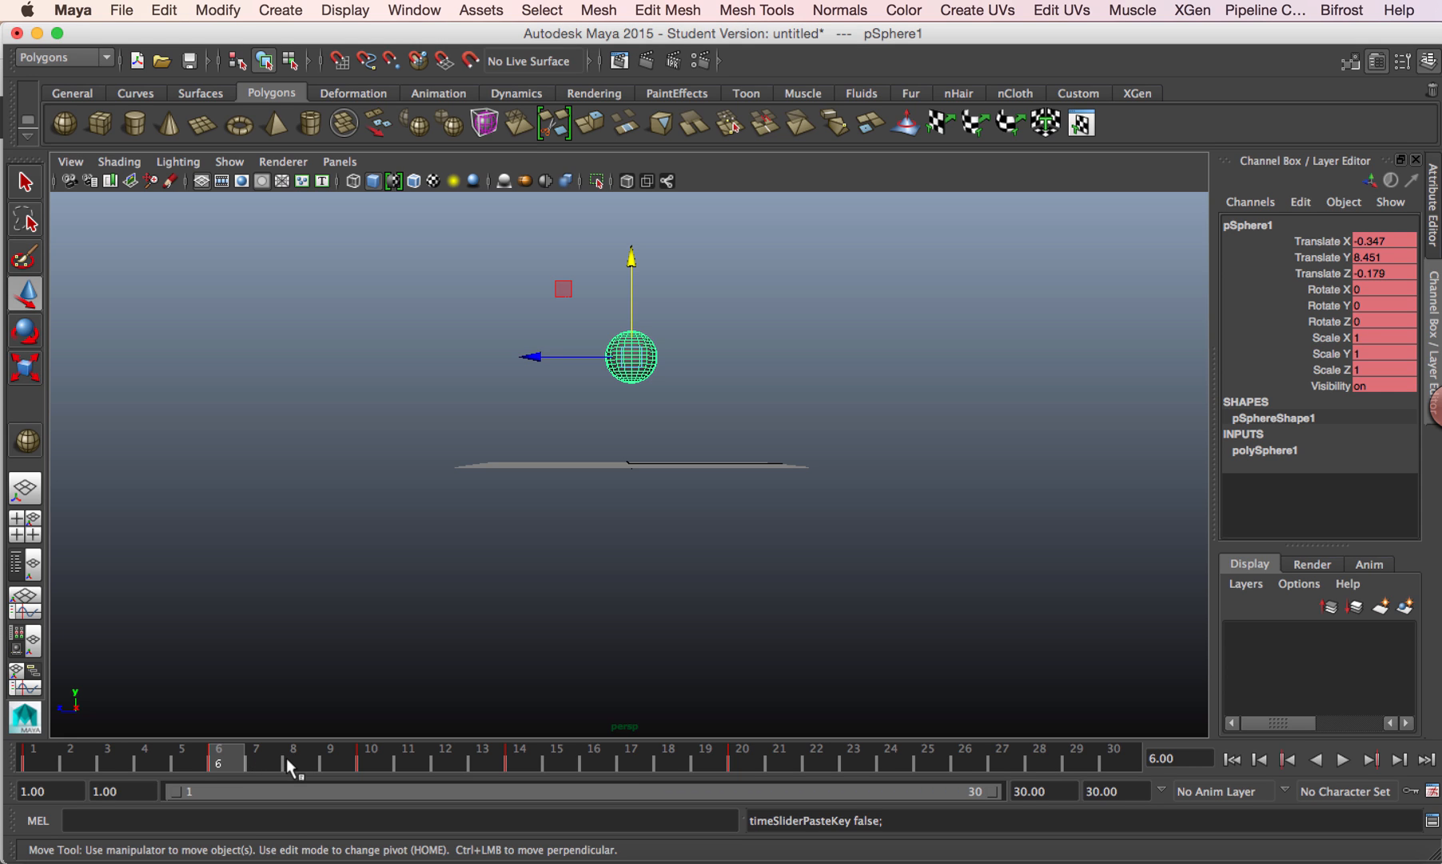
{"action": "key", "text": "period"}
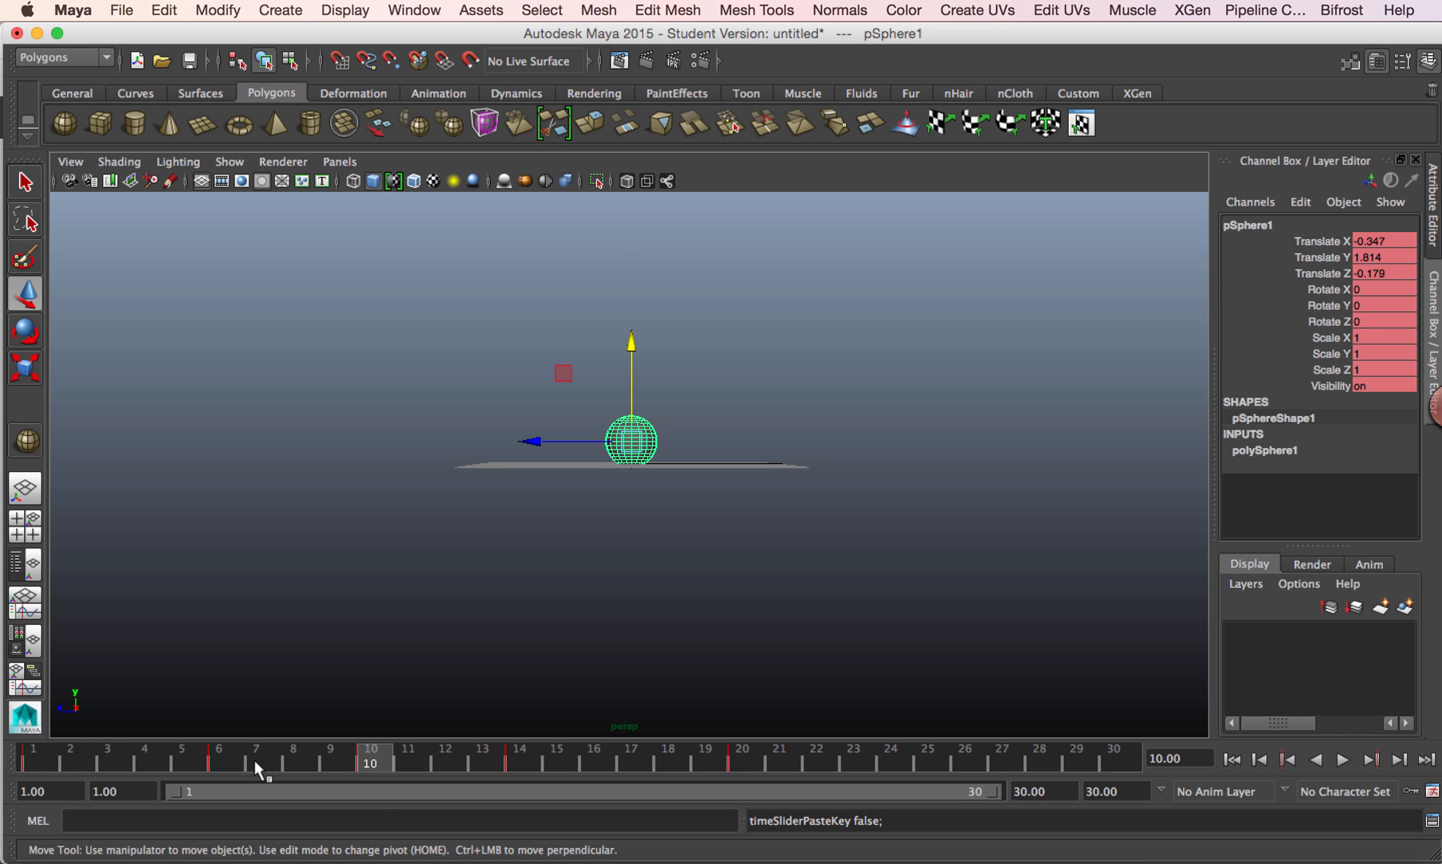
{"action": "left_click", "coordinate": [283, 760]}
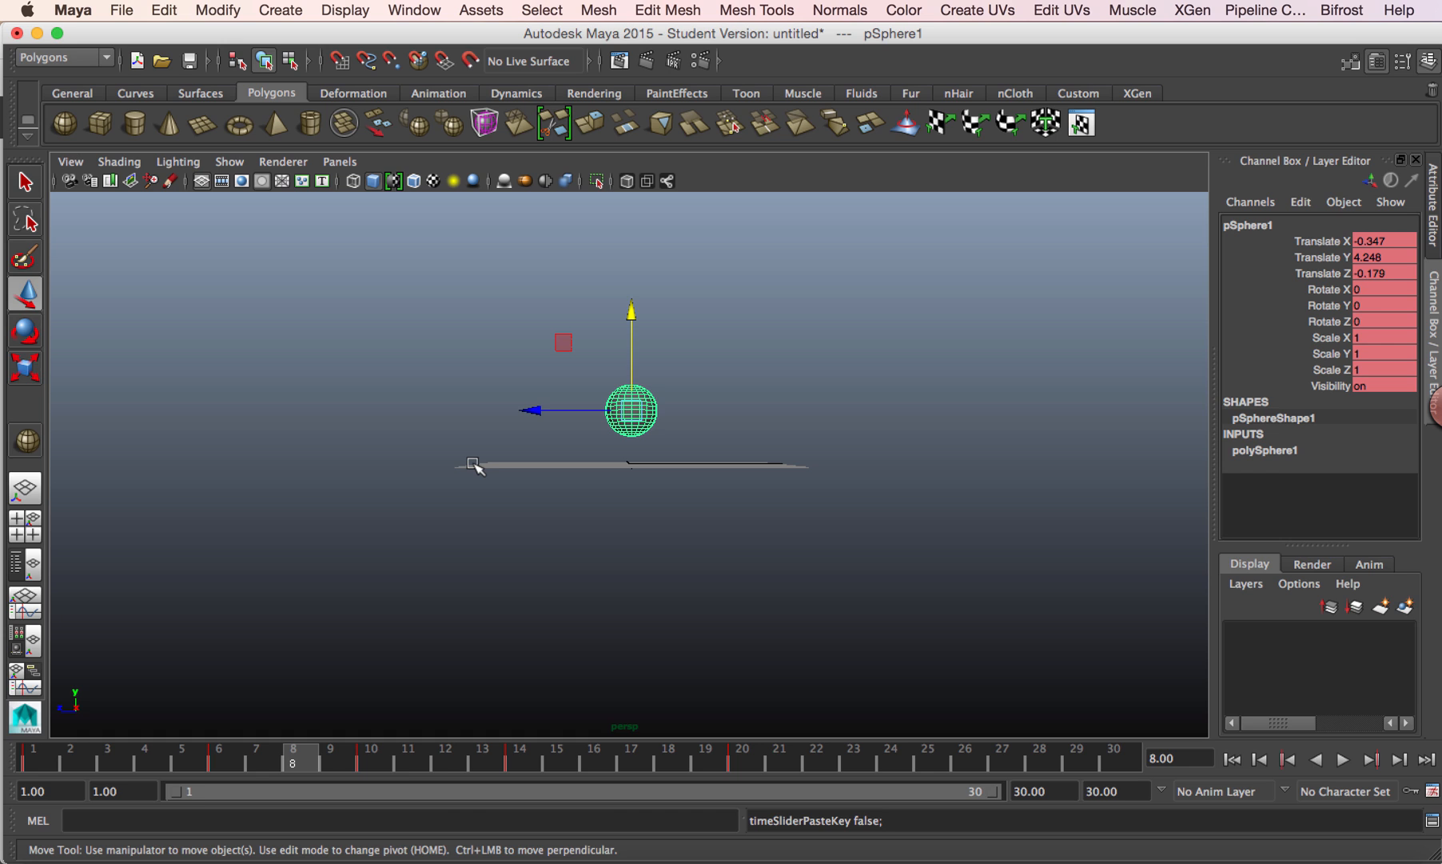
{"action": "key", "text": "r"}
{"action": "left_click_drag", "start_coordinate": [631, 323], "coordinate": [643, 288]}
{"action": "key", "text": "w"}
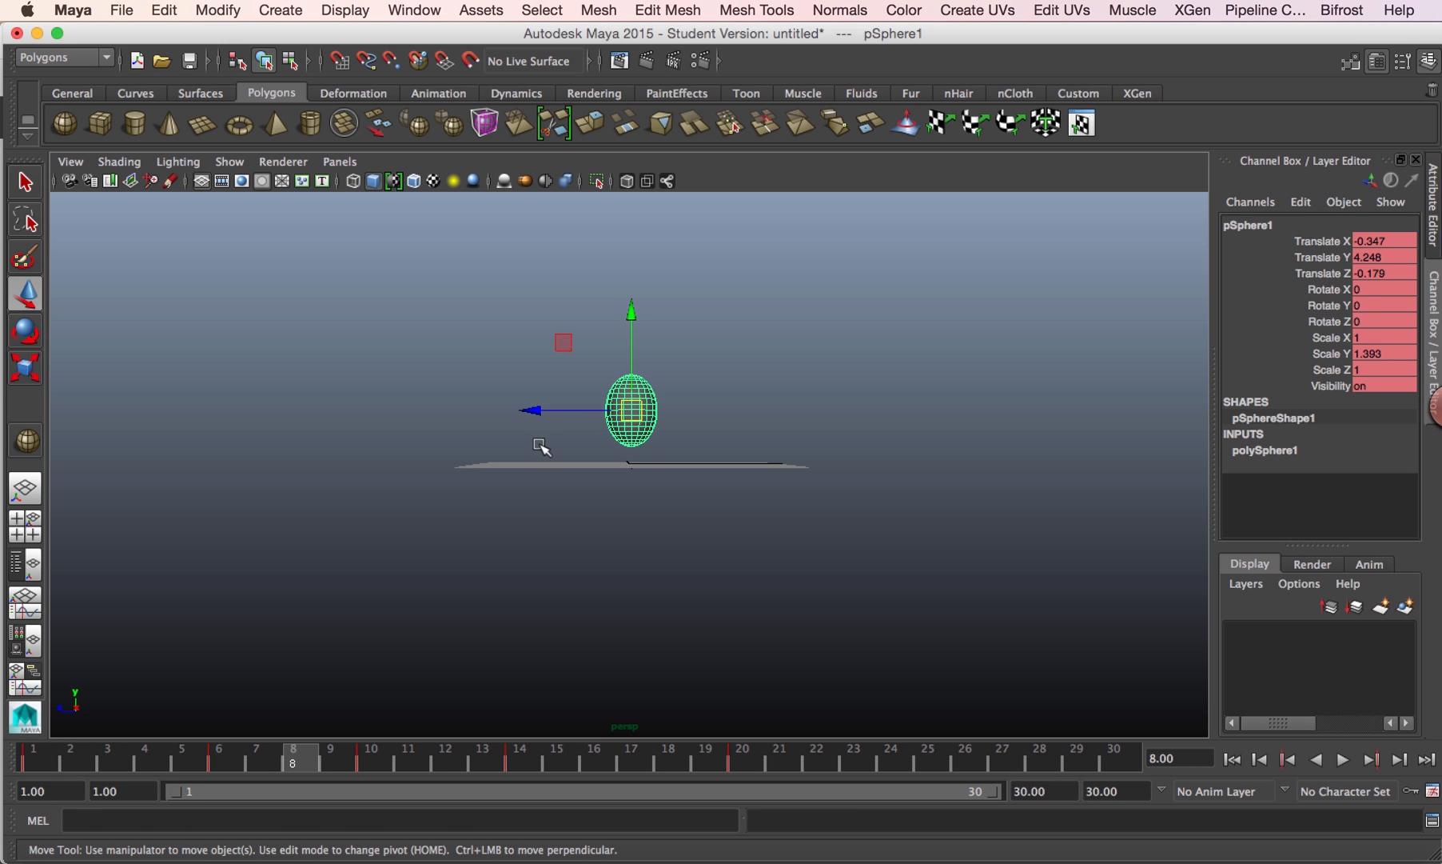
{"action": "key", "text": "r"}
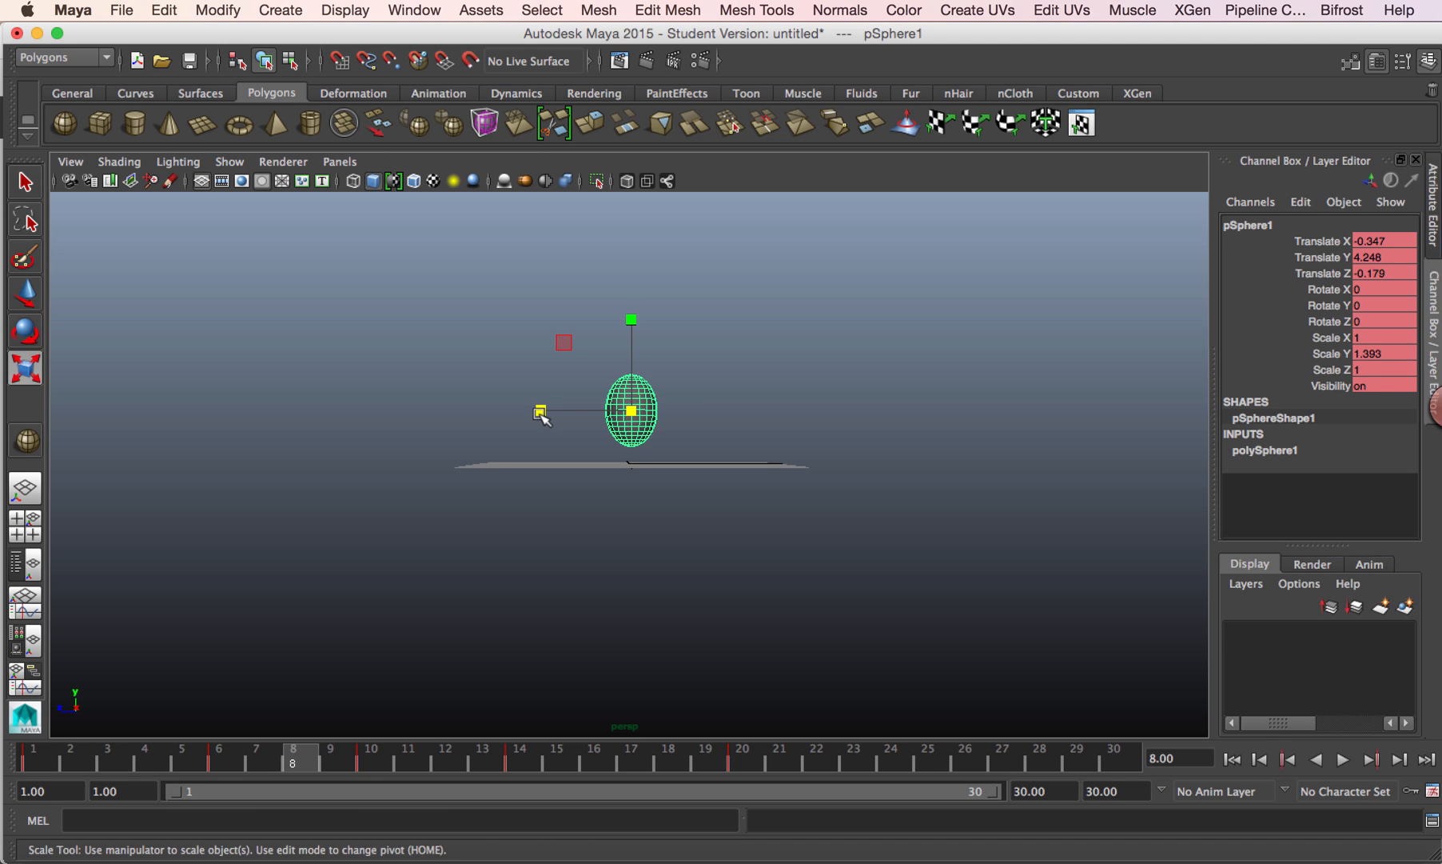
{"action": "left_click_drag", "start_coordinate": [542, 414], "coordinate": [562, 414]}
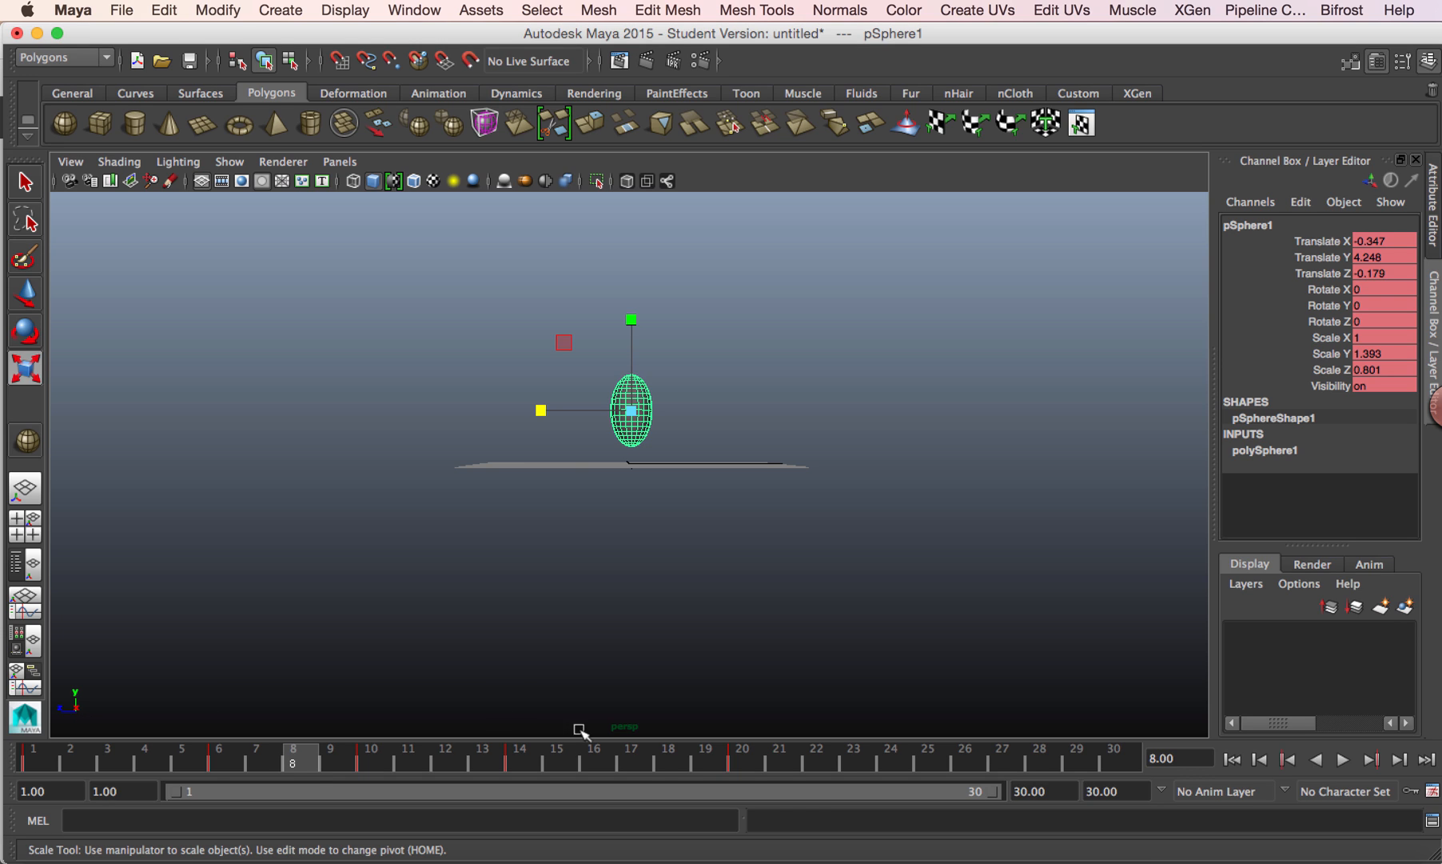
{"action": "key", "text": "s"}
- Play and scrub the animation up to frame 10 to check the sphere's stretch during the fall
{"action": "left_click_drag", "start_coordinate": [285, 759], "coordinate": [42, 759]}
{"action": "key", "text": "alt+v"}
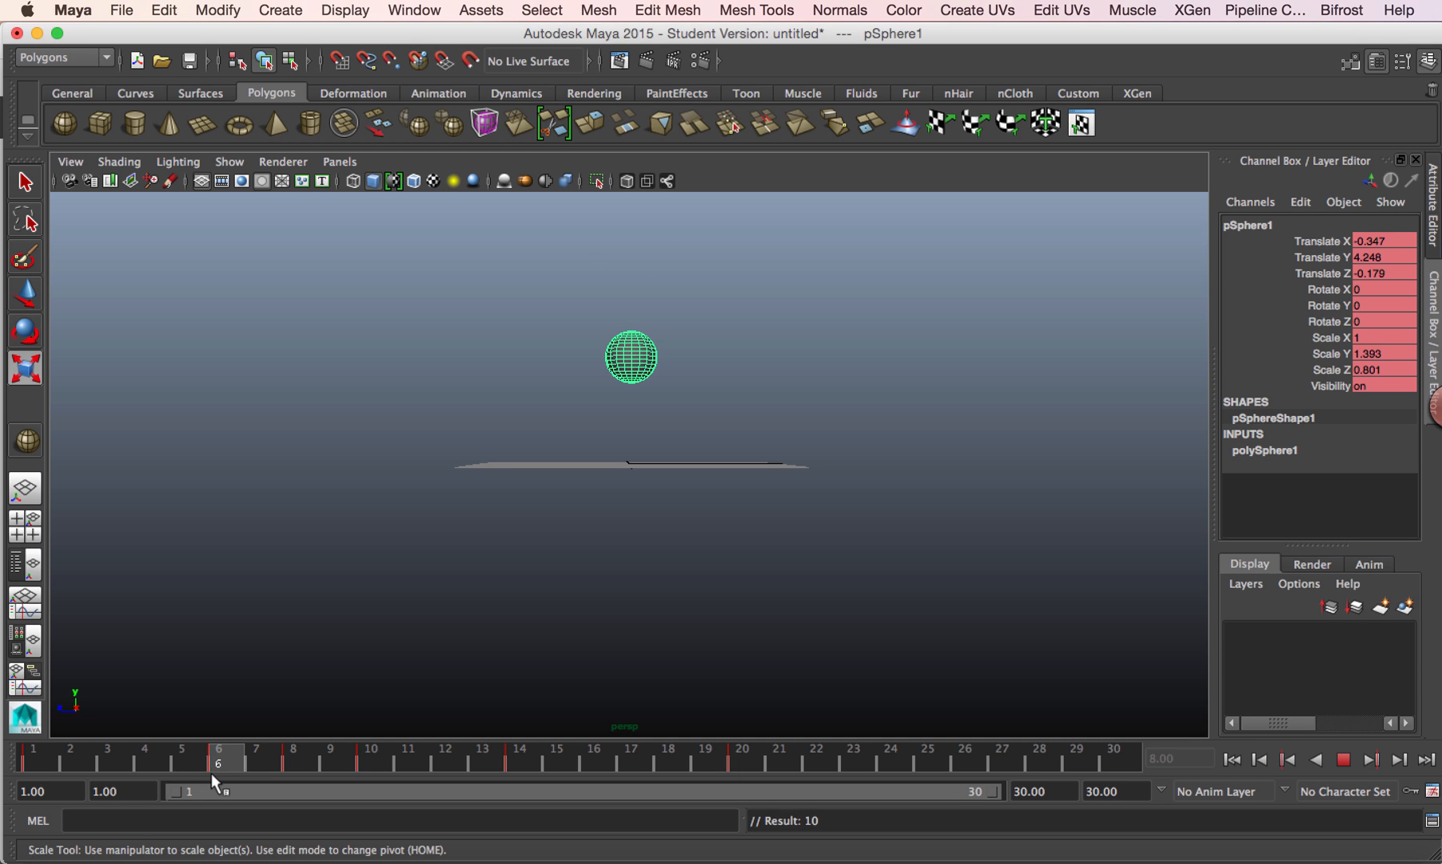
{"action": "mouse_move", "coordinate": [221, 771]}
{"action": "left_mouse_down"}
{"action": "mouse_move", "coordinate": [400, 767]}
{"action": "mouse_move", "coordinate": [369, 764]}
{"action": "left_mouse_up"}
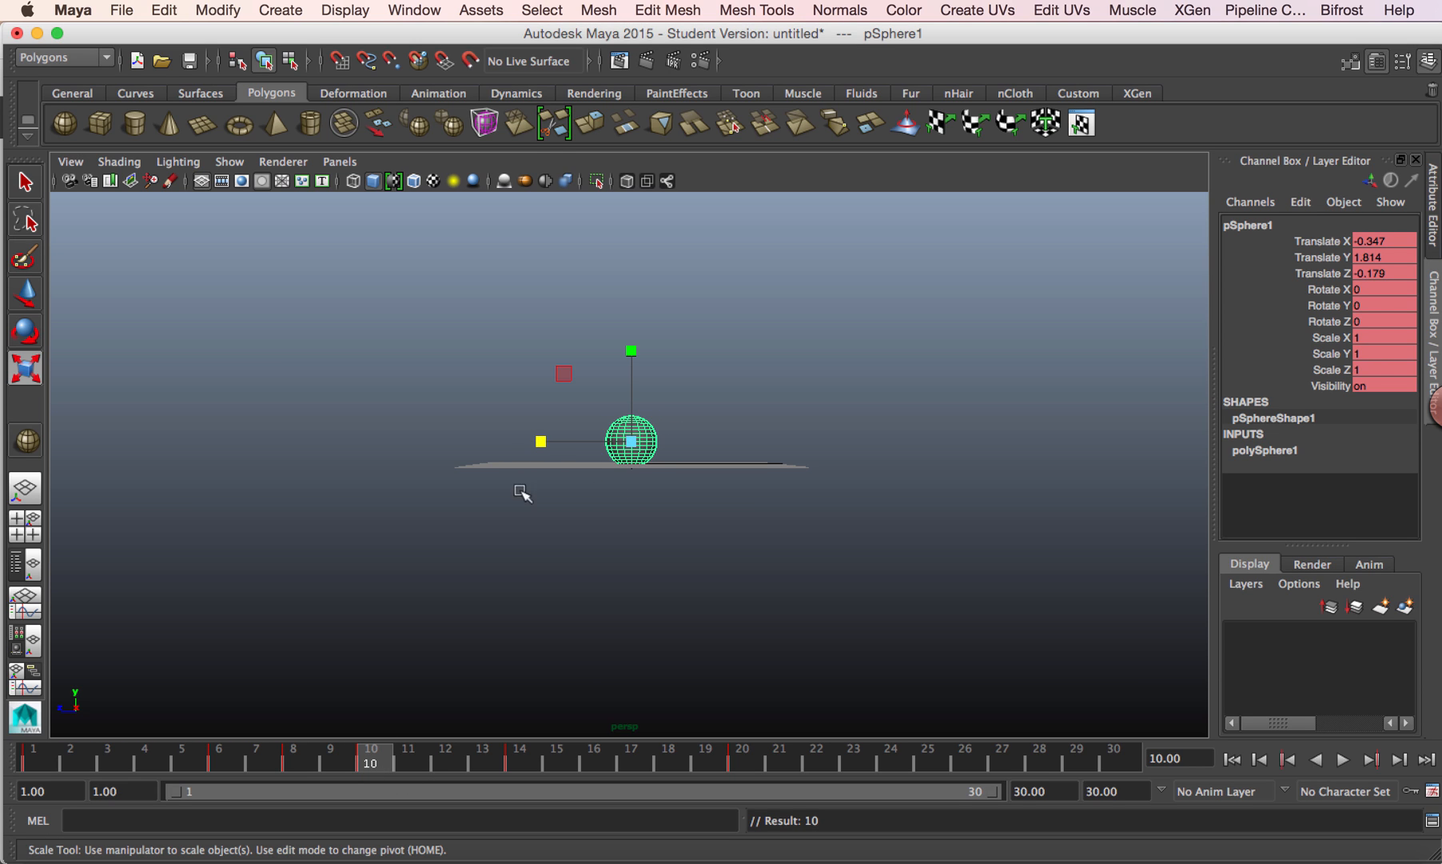
- At frame 10, squash the sphere to about Scale Y 0.79 and Scale Z 1.46, lower it to about Y 1.5, and set a keyframe
{"action": "left_click_drag", "start_coordinate": [541, 441], "coordinate": [506, 442]}
{"action": "left_click_drag", "start_coordinate": [634, 354], "coordinate": [637, 383]}
{"action": "key", "text": "w"}
{"action": "key", "text": "s"}
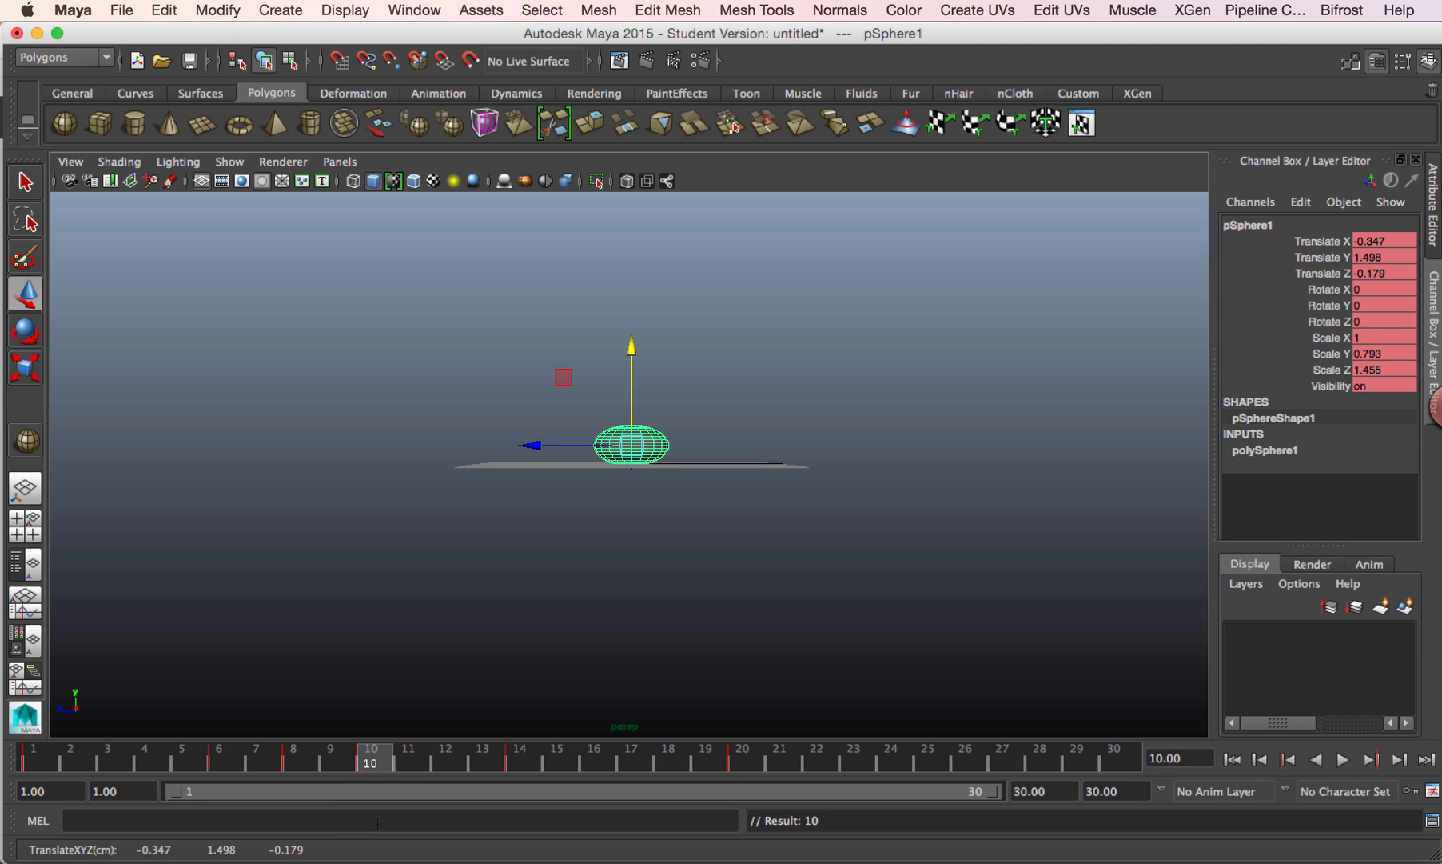
- Scrub through frames 1 to 10 to review the squash, and copy the sphere's stretched keyframe at frame 8
{"action": "left_click_drag", "start_coordinate": [19, 767], "coordinate": [283, 758]}
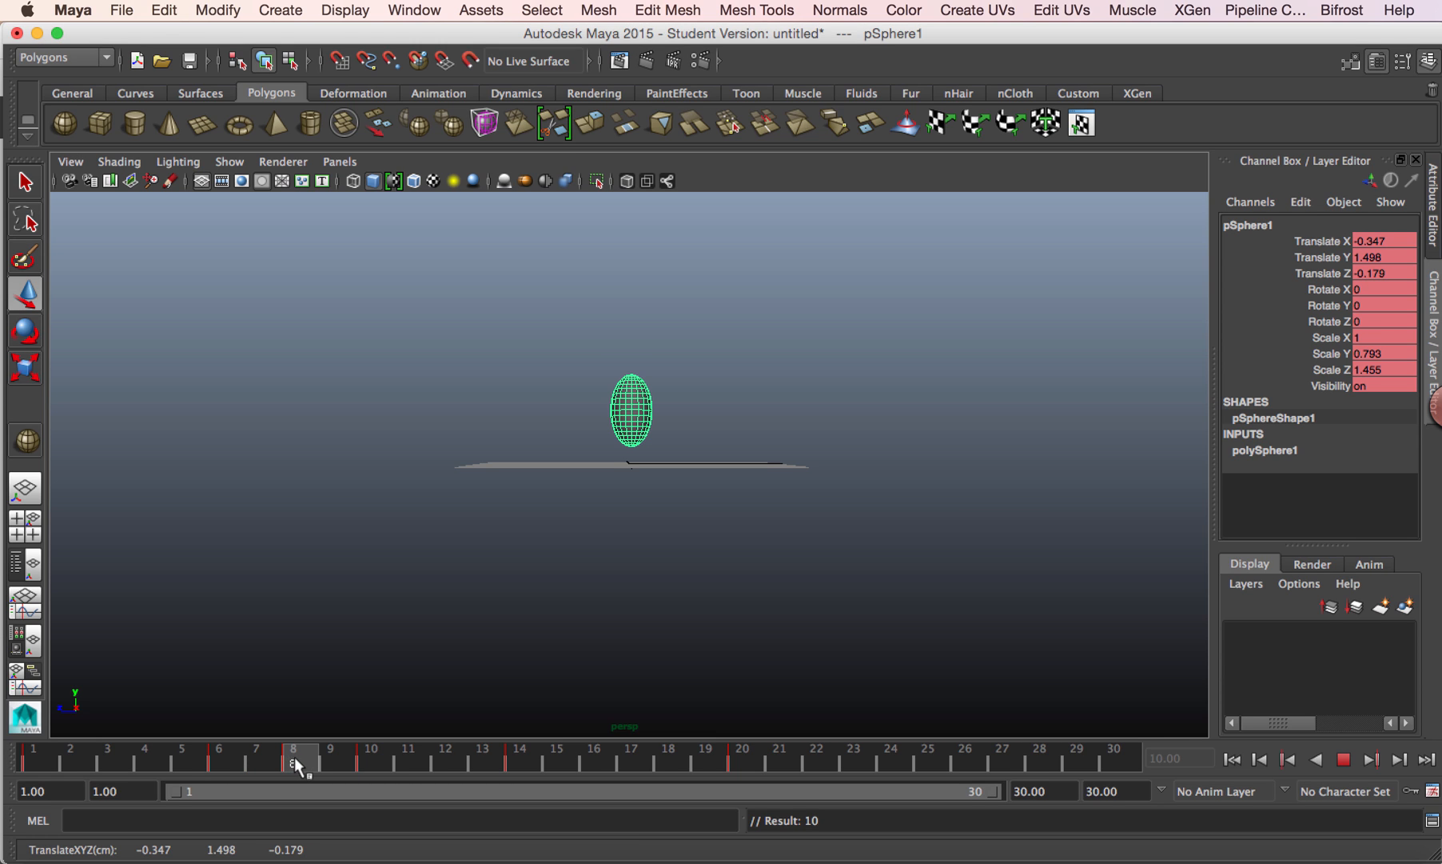
{"action": "left_click_drag", "start_coordinate": [294, 756], "coordinate": [375, 765]}
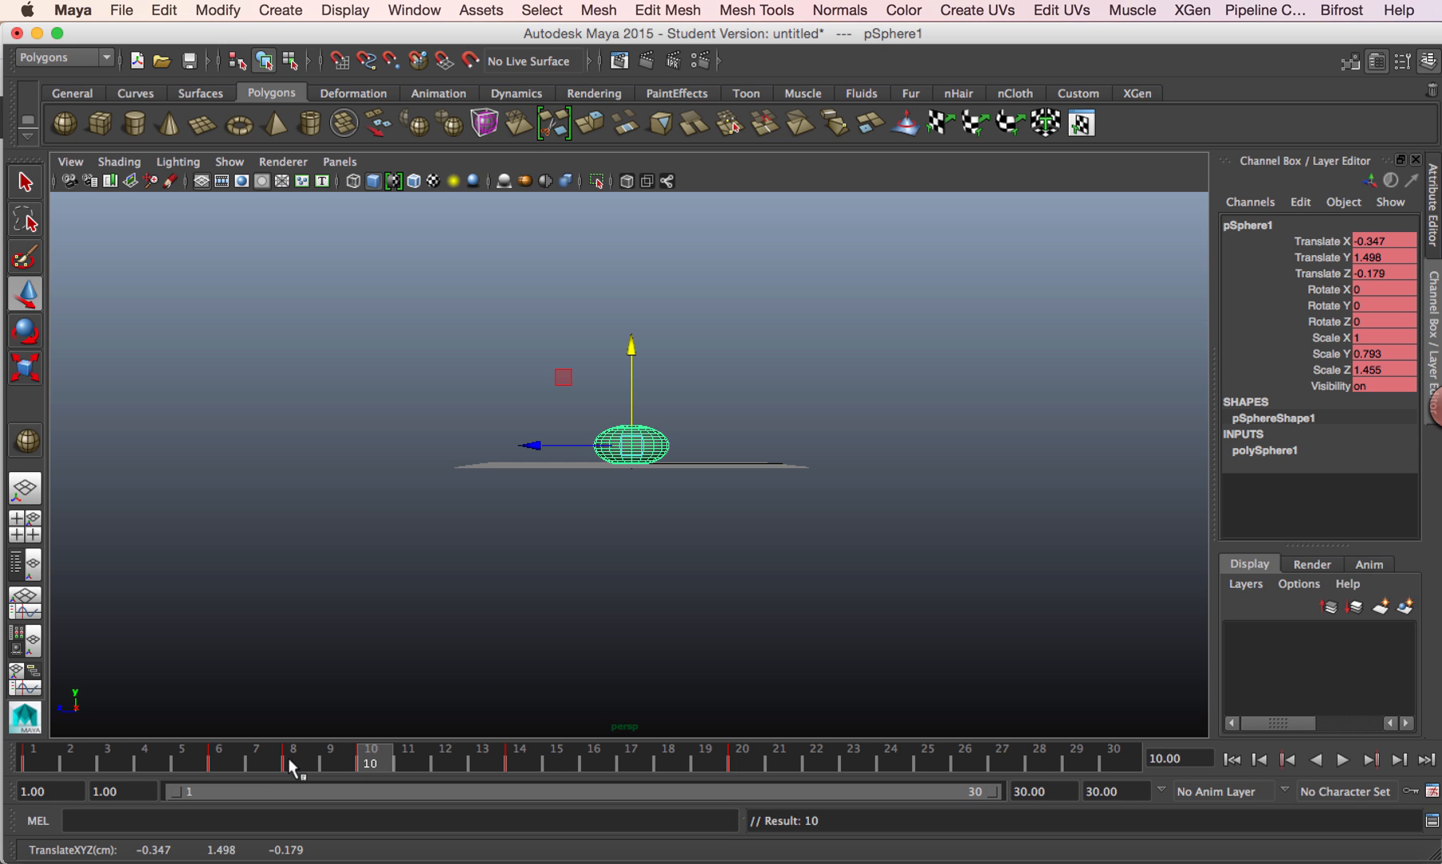
{"action": "left_click", "coordinate": [291, 762]}
{"action": "right_click", "coordinate": [293, 762]}
{"action": "left_click", "coordinate": [383, 500]}
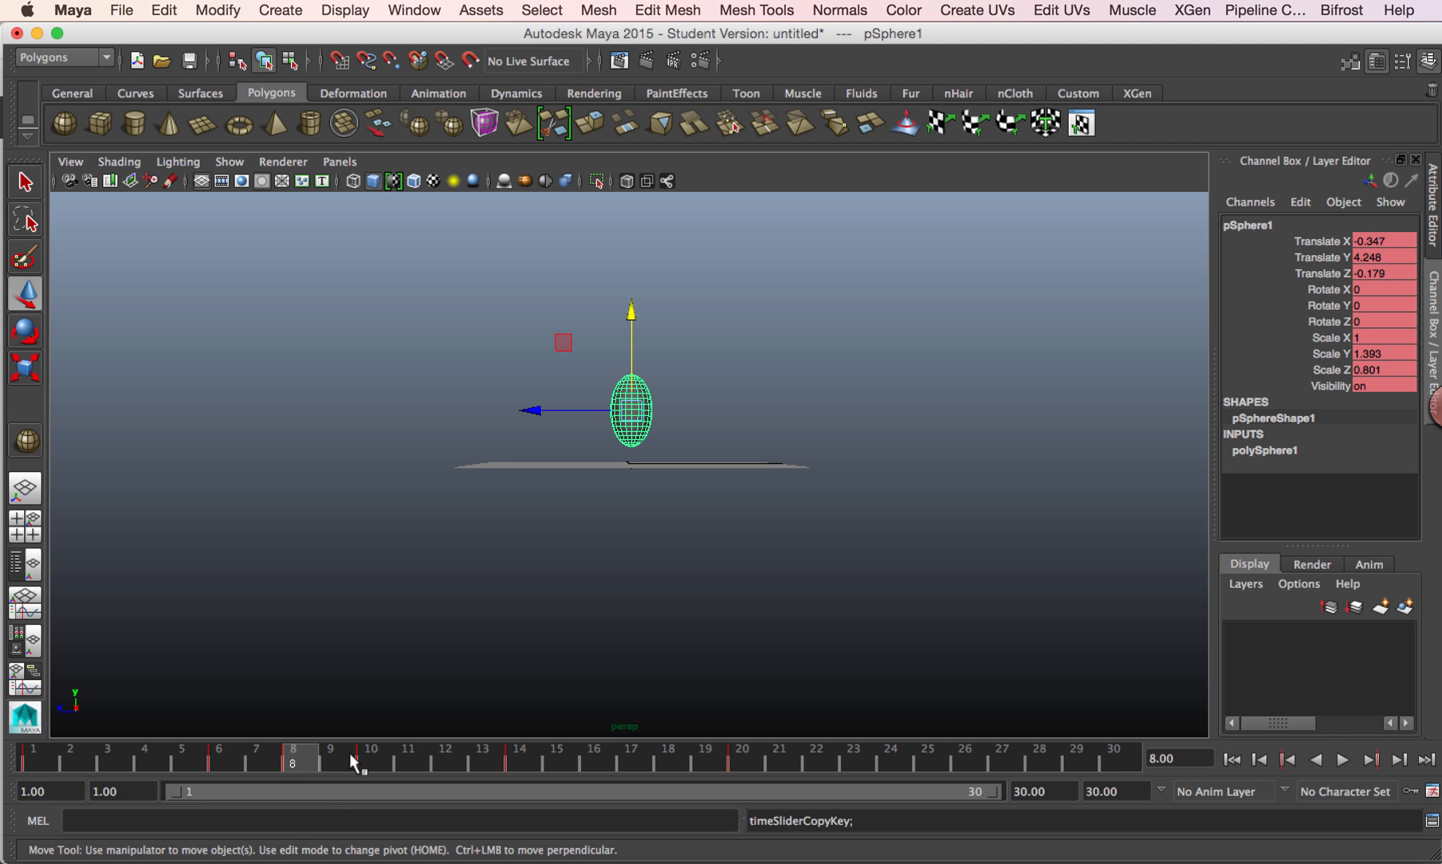
- Paste the copied stretch keyframe onto the sphere at frame 12
{"action": "left_click", "coordinate": [441, 760]}
{"action": "right_click", "coordinate": [440, 760]}
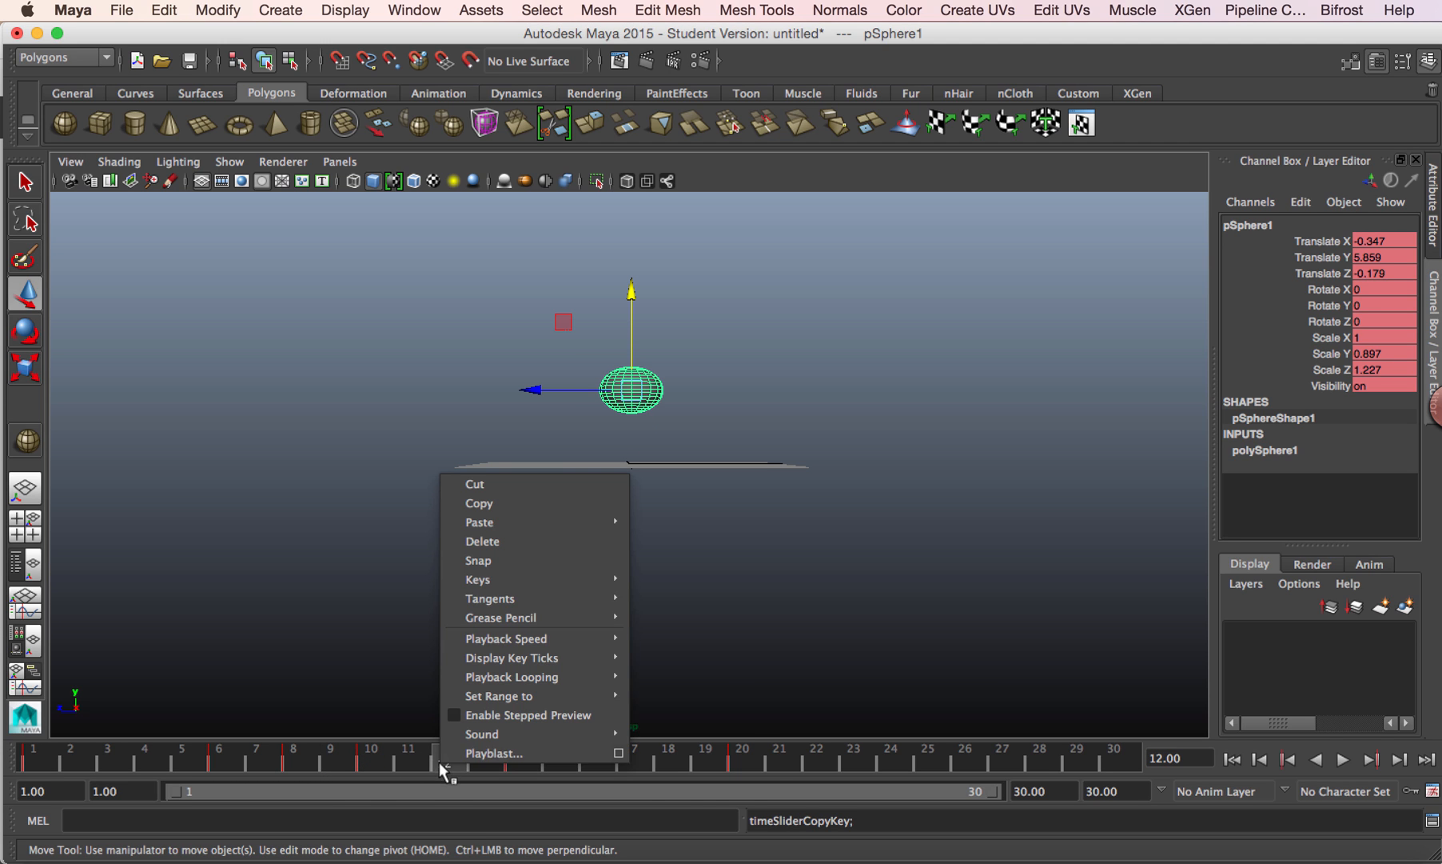
{"action": "mouse_move", "coordinate": [560, 521]}
{"action": "left_click", "coordinate": [670, 532]}
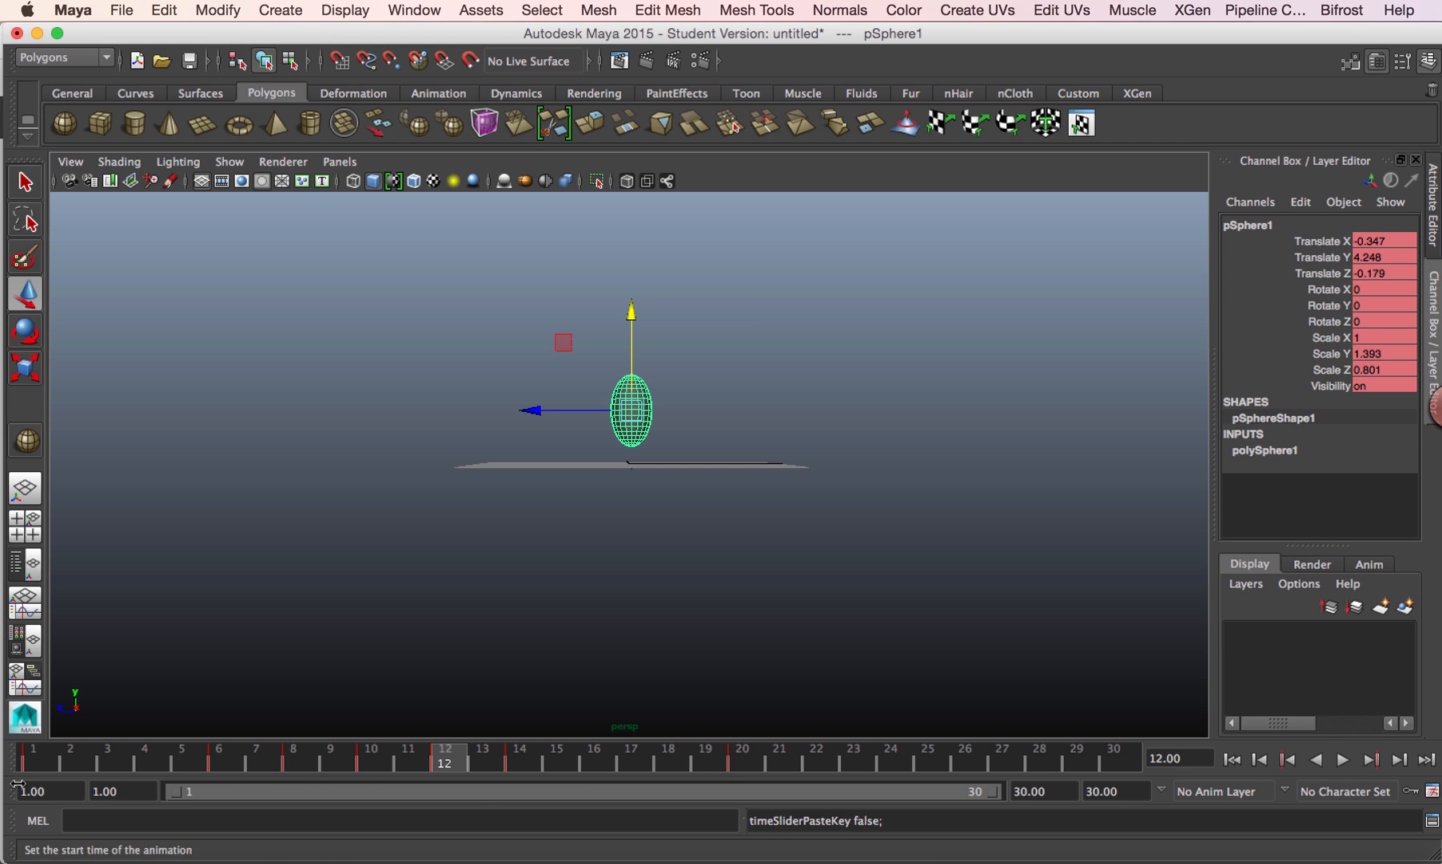
- Play the bounce from frame 1 to check the rebound after the squash, and return to frame 6
{"action": "left_click", "coordinate": [22, 756]}
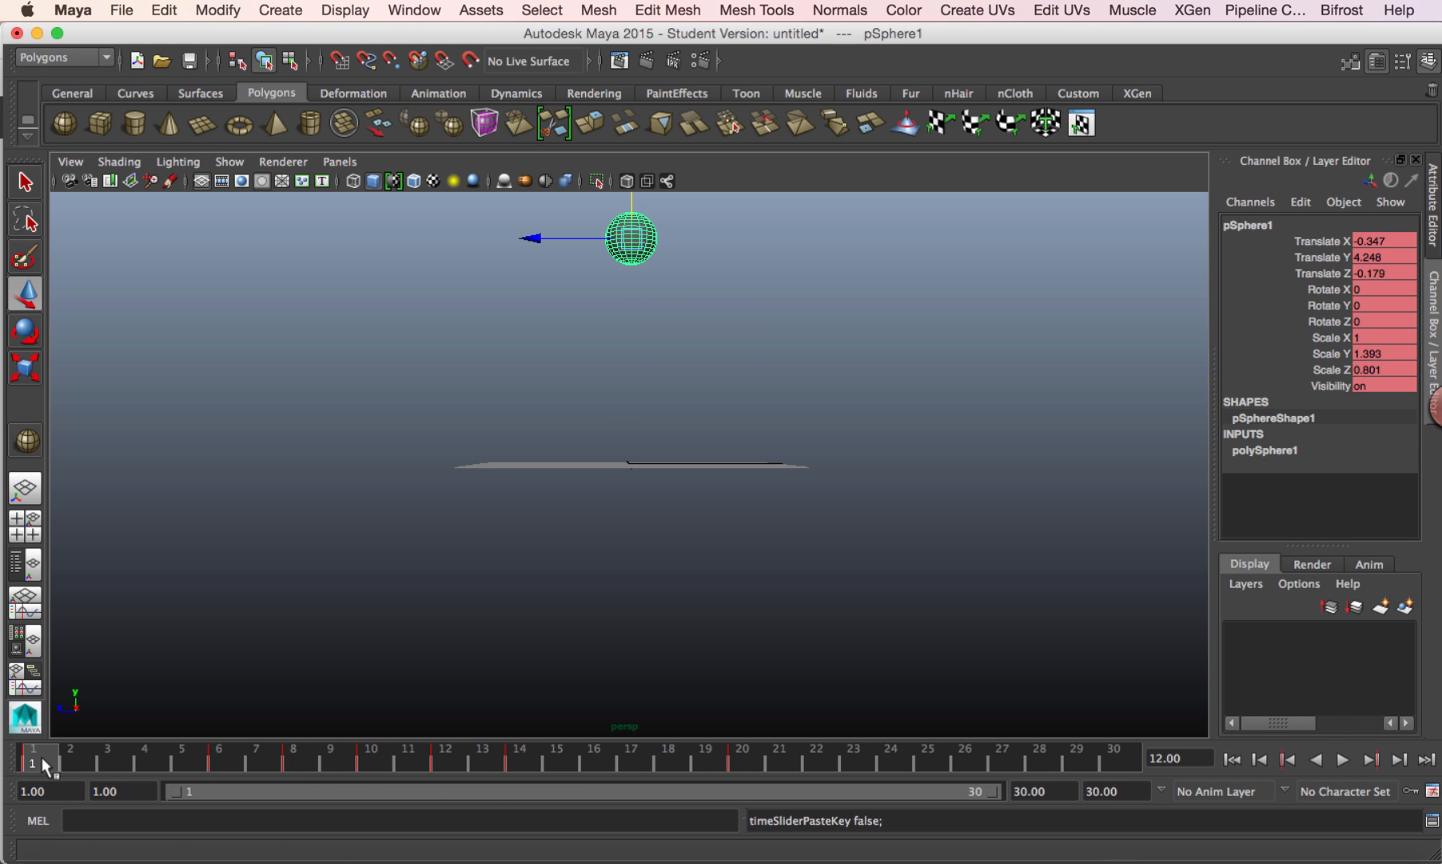
{"action": "right_click_drag", "start_coordinate": [787, 616], "coordinate": [648, 604], "text": "alt"}
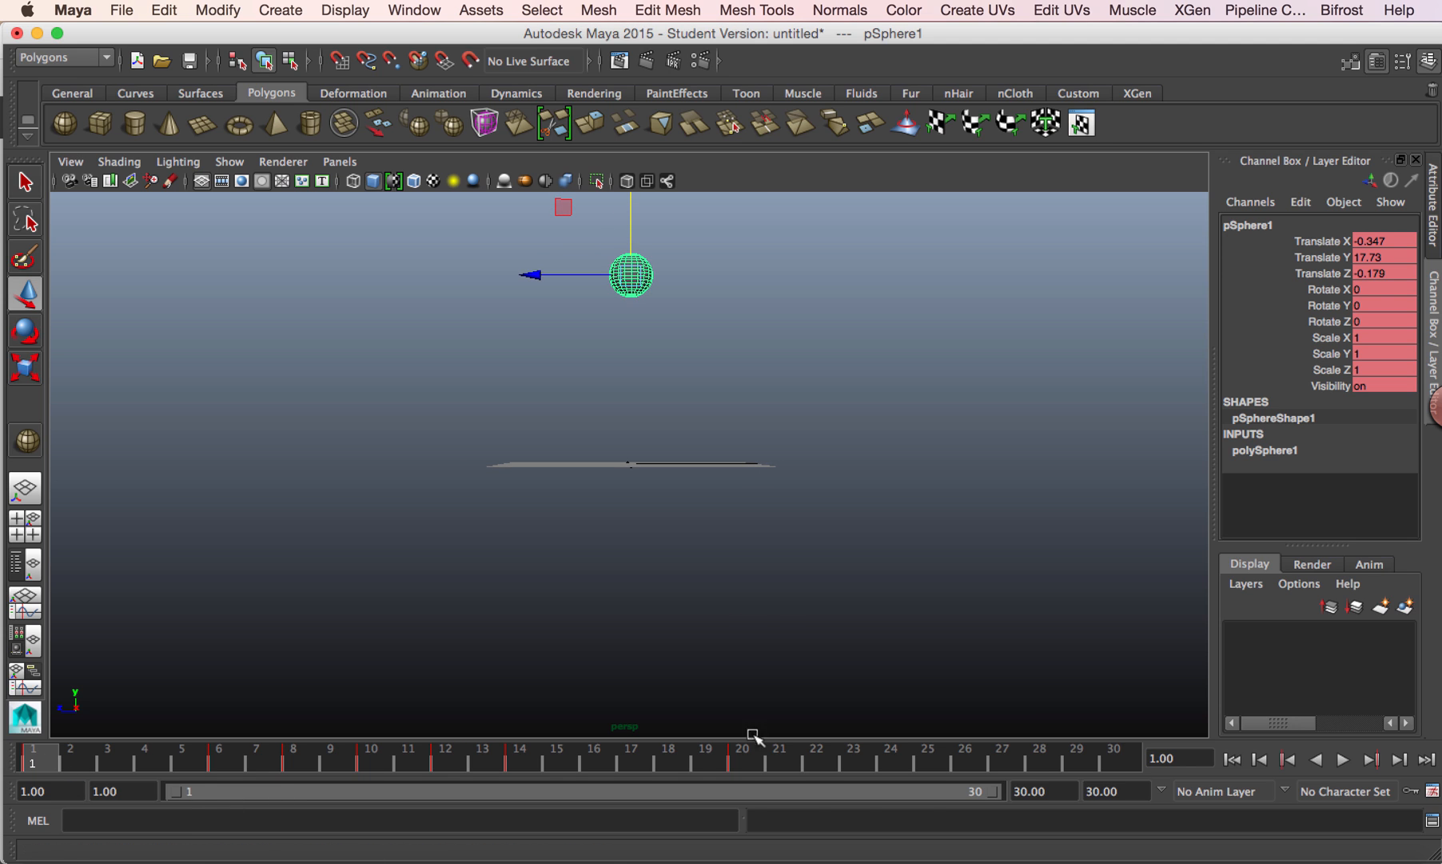
{"action": "left_click", "coordinate": [1344, 760]}
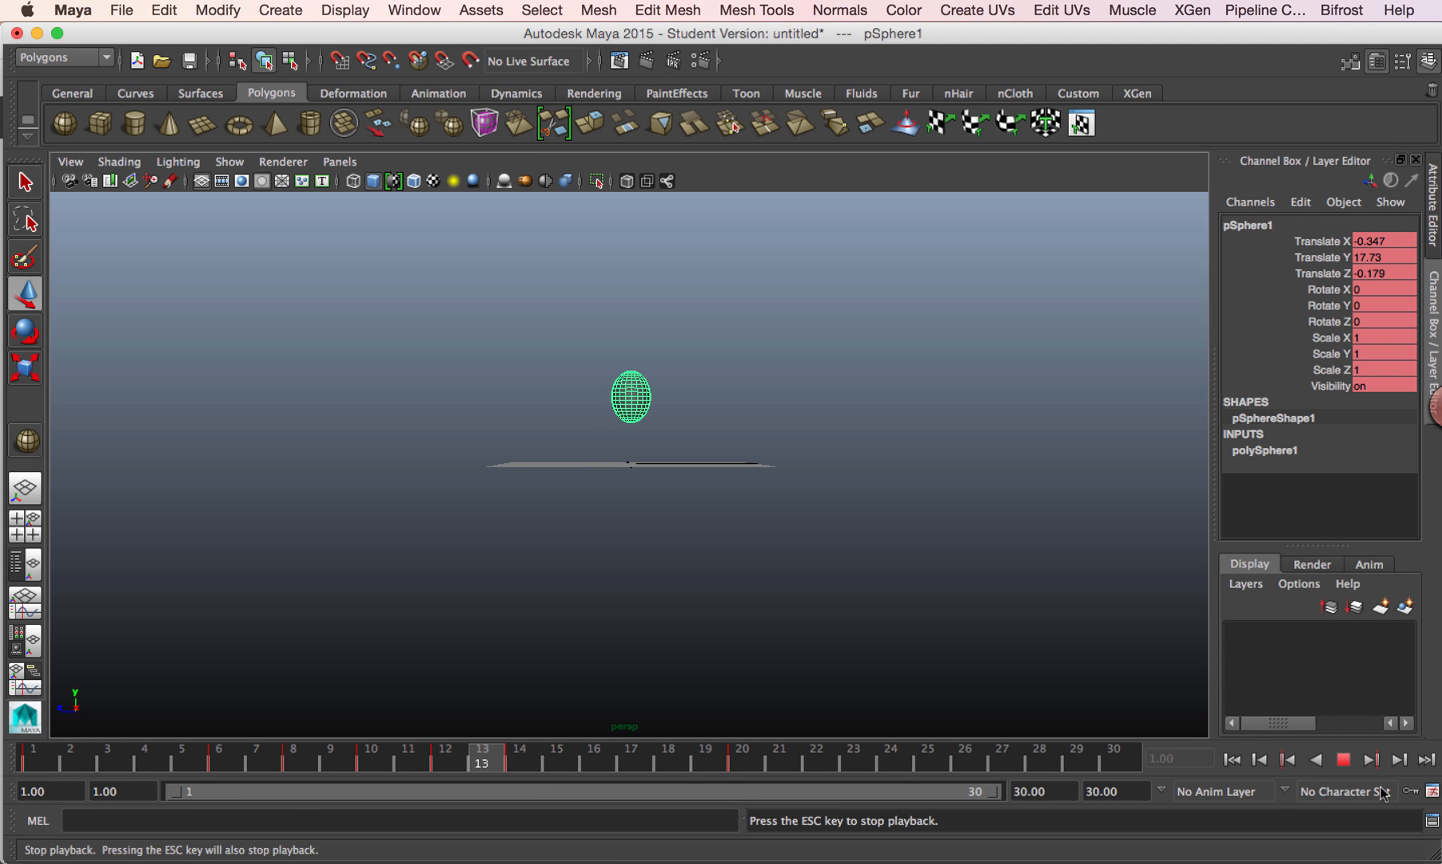
{"action": "key", "text": "Escape"}
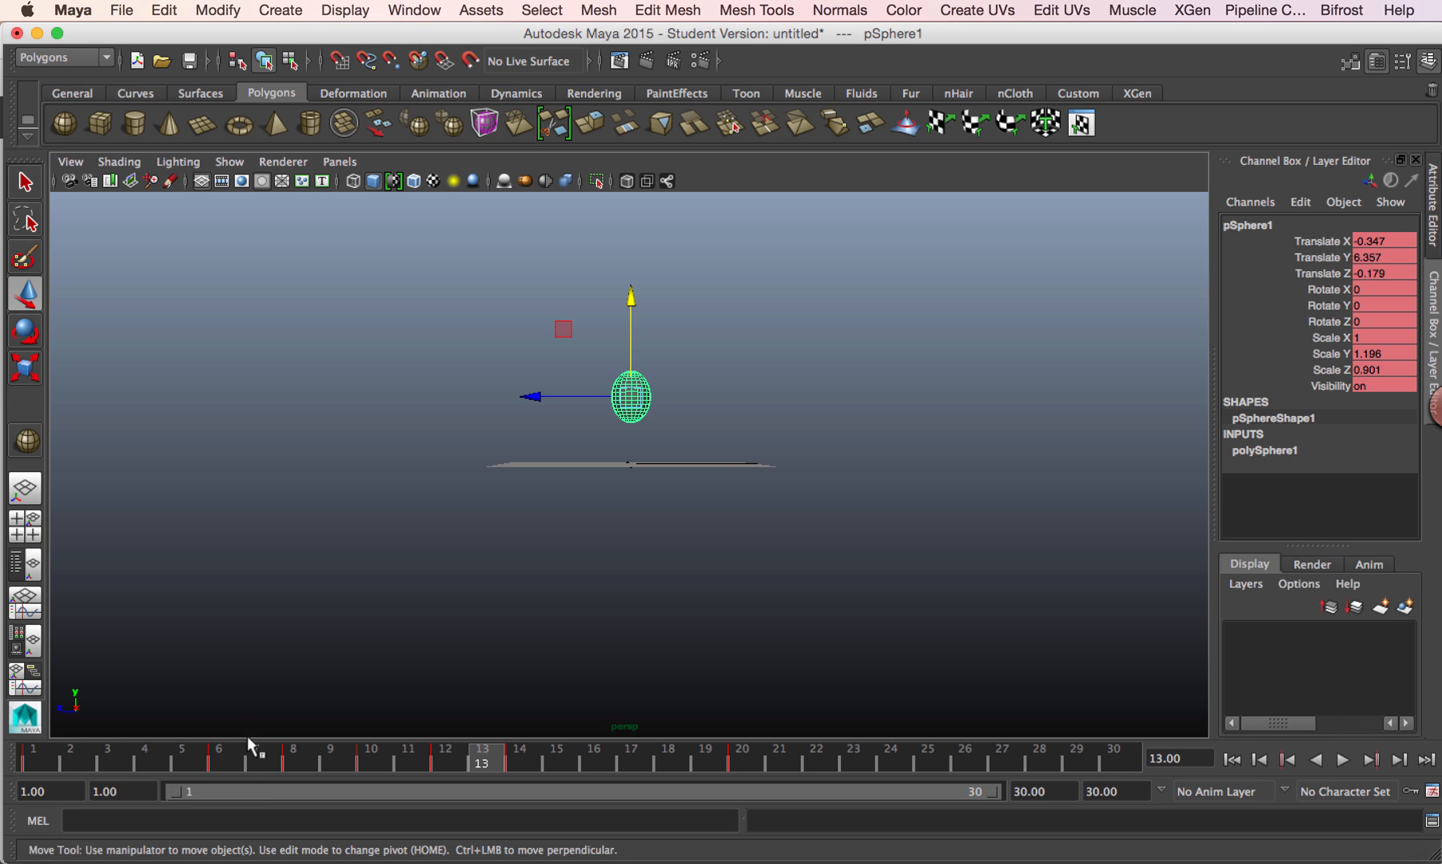
{"action": "left_click", "coordinate": [213, 761]}
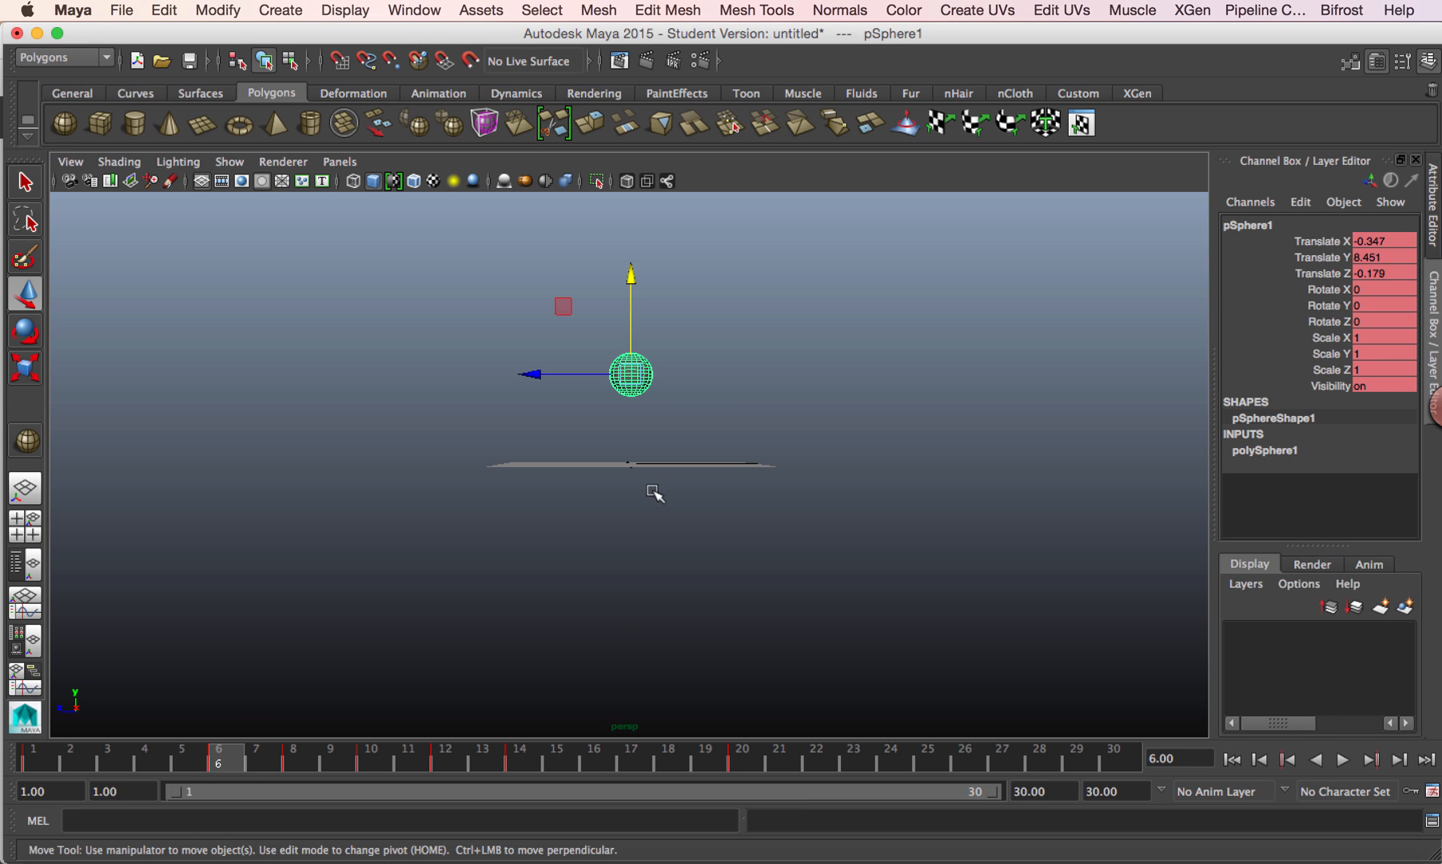
- Open the sphere's animation curves in the Graph Editor
{"action": "left_click", "coordinate": [408, 10]}
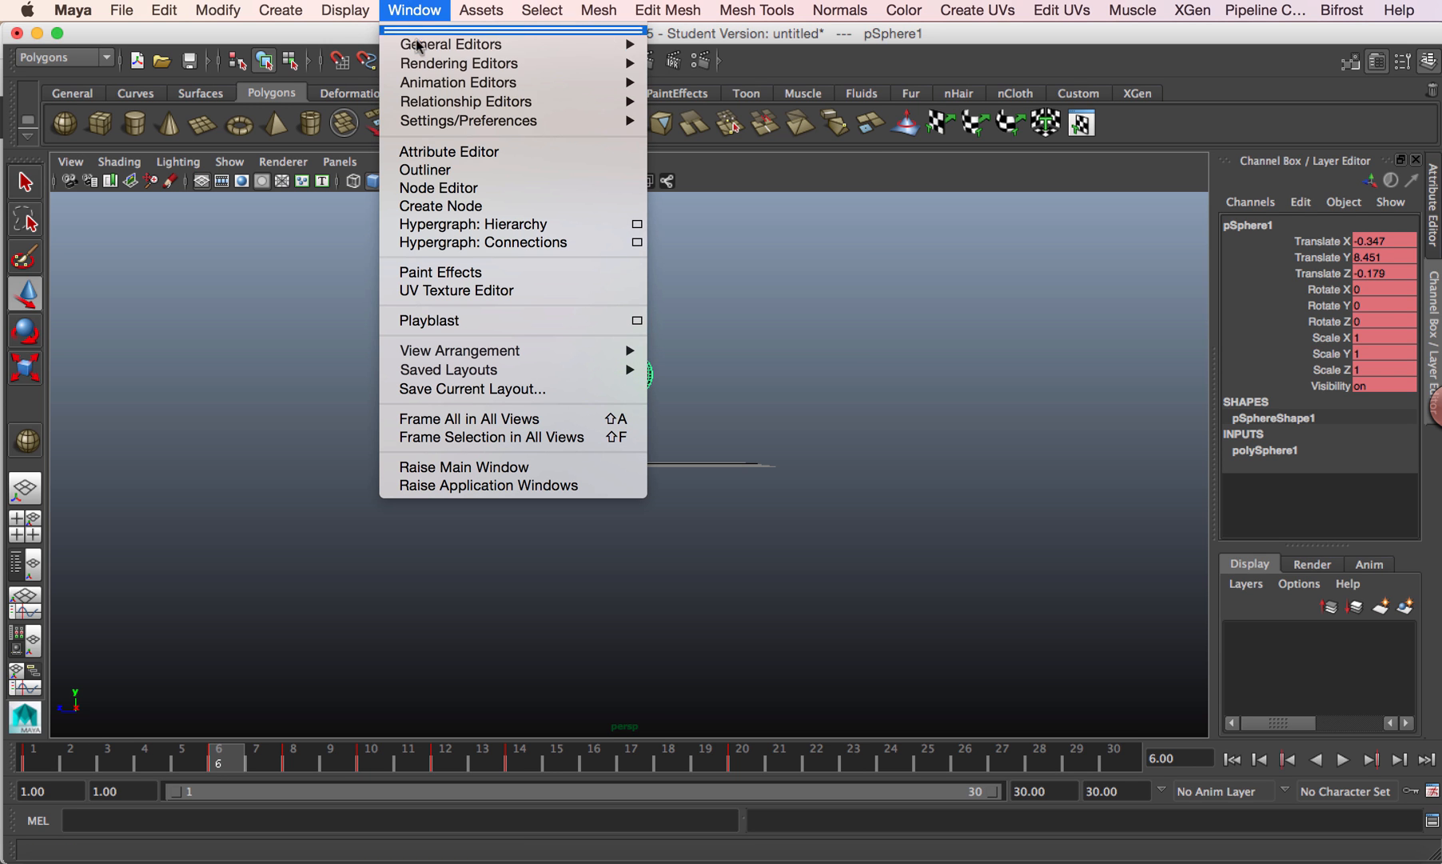
{"action": "mouse_move", "coordinate": [575, 66]}
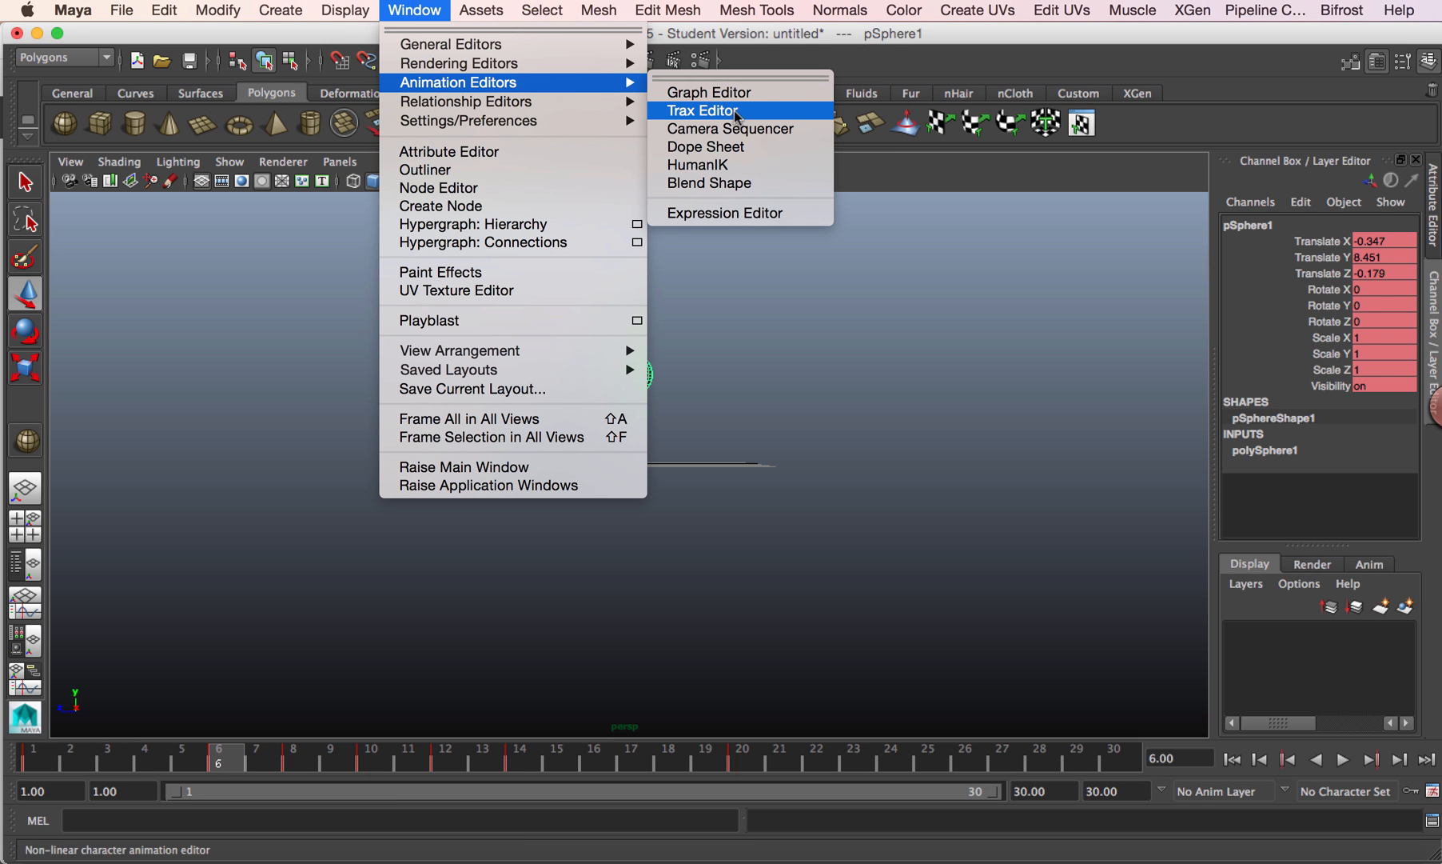
{"action": "left_click", "coordinate": [734, 92]}
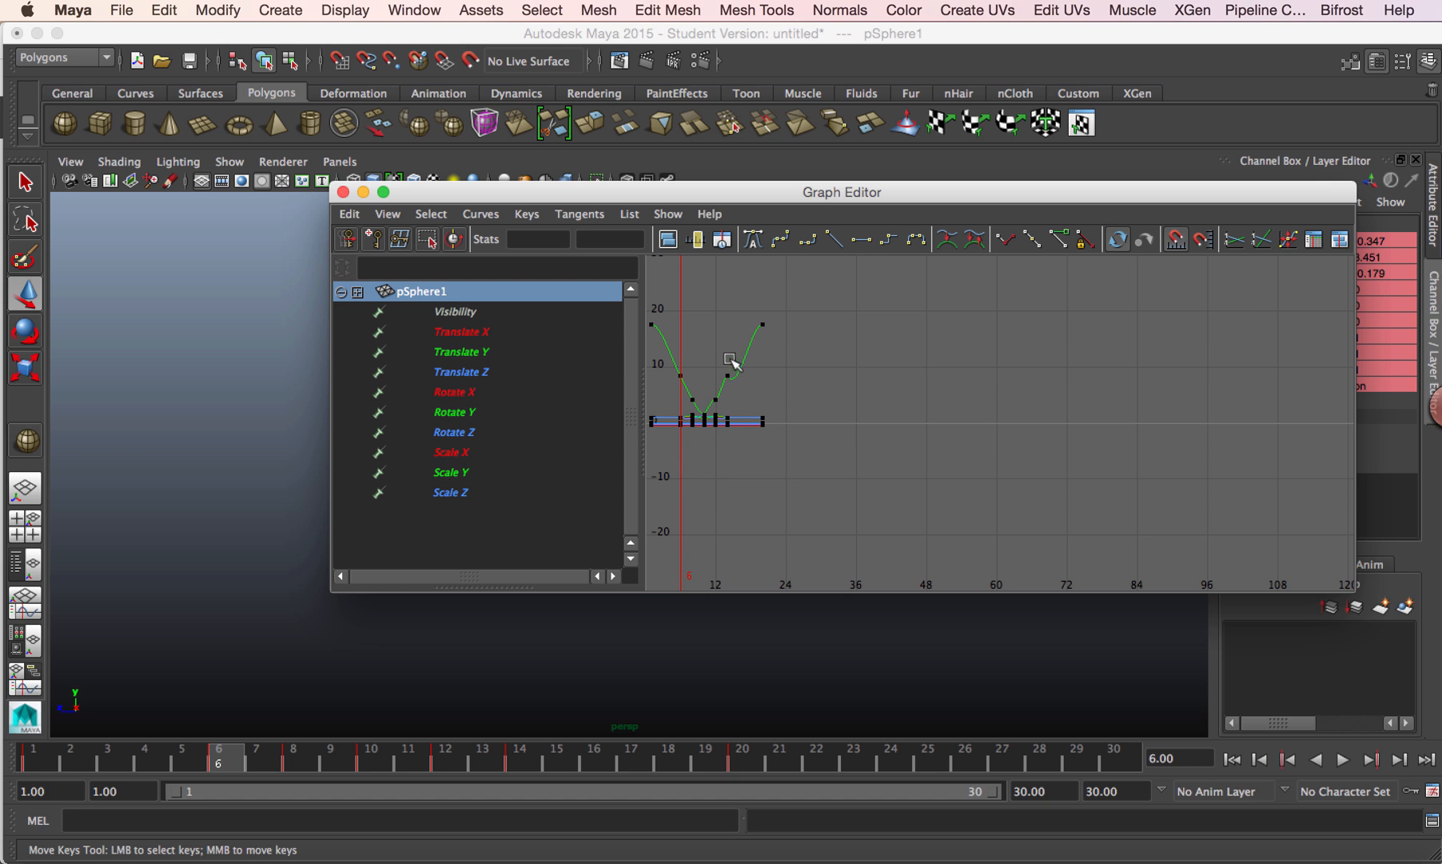
- Tilt the tangent of the Translate Y key at frame 12 upward so the curve rises smoothly through it
{"action": "right_click_drag", "start_coordinate": [798, 411], "coordinate": [955, 480], "text": "alt"}
{"action": "middle_click_drag", "start_coordinate": [815, 355], "coordinate": [1282, 412], "text": "alt"}
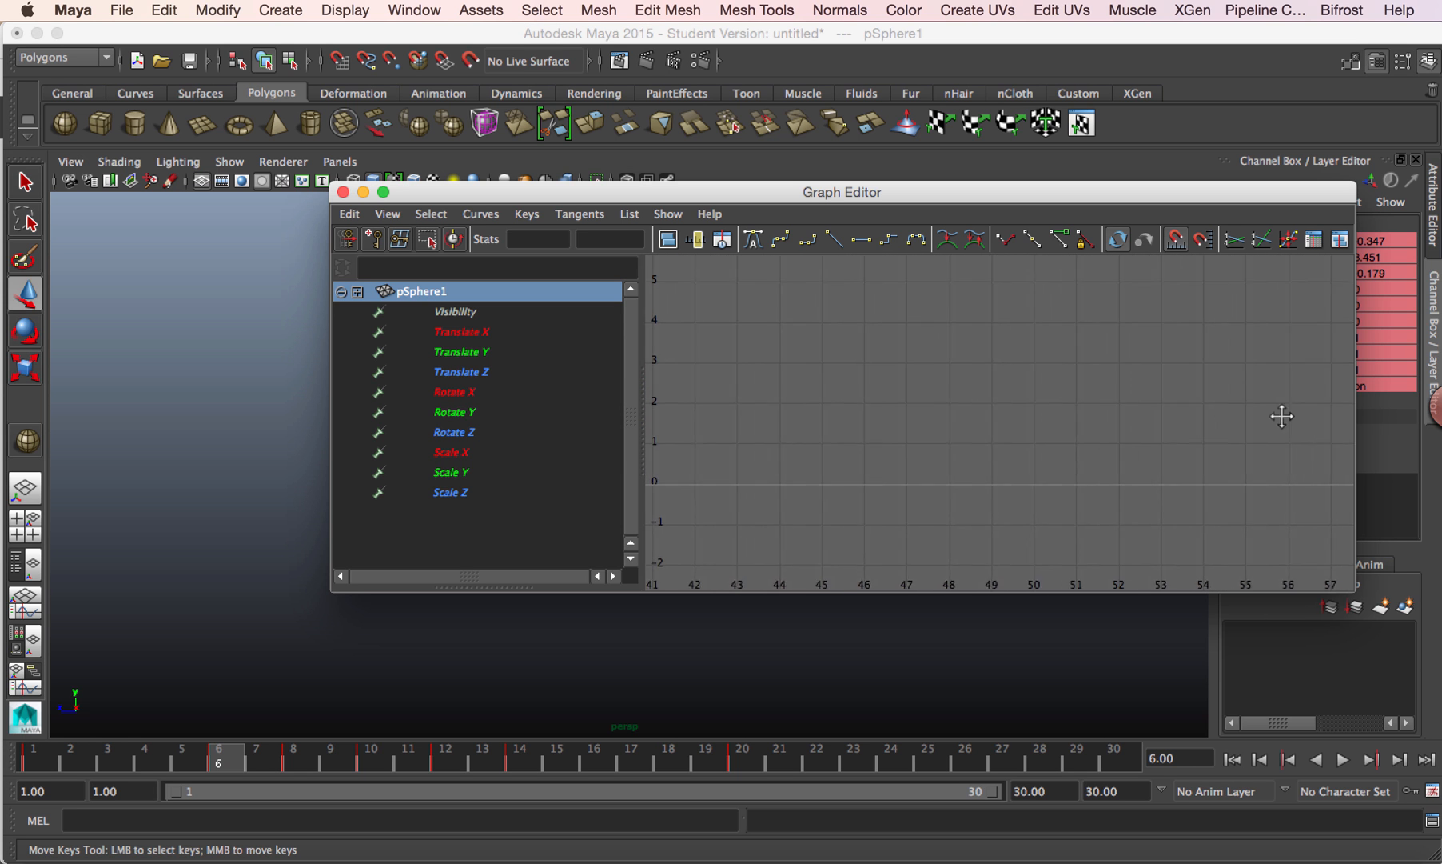
{"action": "middle_click_drag", "start_coordinate": [876, 386], "coordinate": [1205, 451], "text": "alt"}
{"action": "right_click_drag", "start_coordinate": [1206, 451], "coordinate": [1024, 485], "text": "alt"}
{"action": "middle_click_drag", "start_coordinate": [866, 439], "coordinate": [1216, 475], "text": "alt"}
{"action": "right_click_drag", "start_coordinate": [1215, 475], "coordinate": [1056, 435], "text": "alt"}
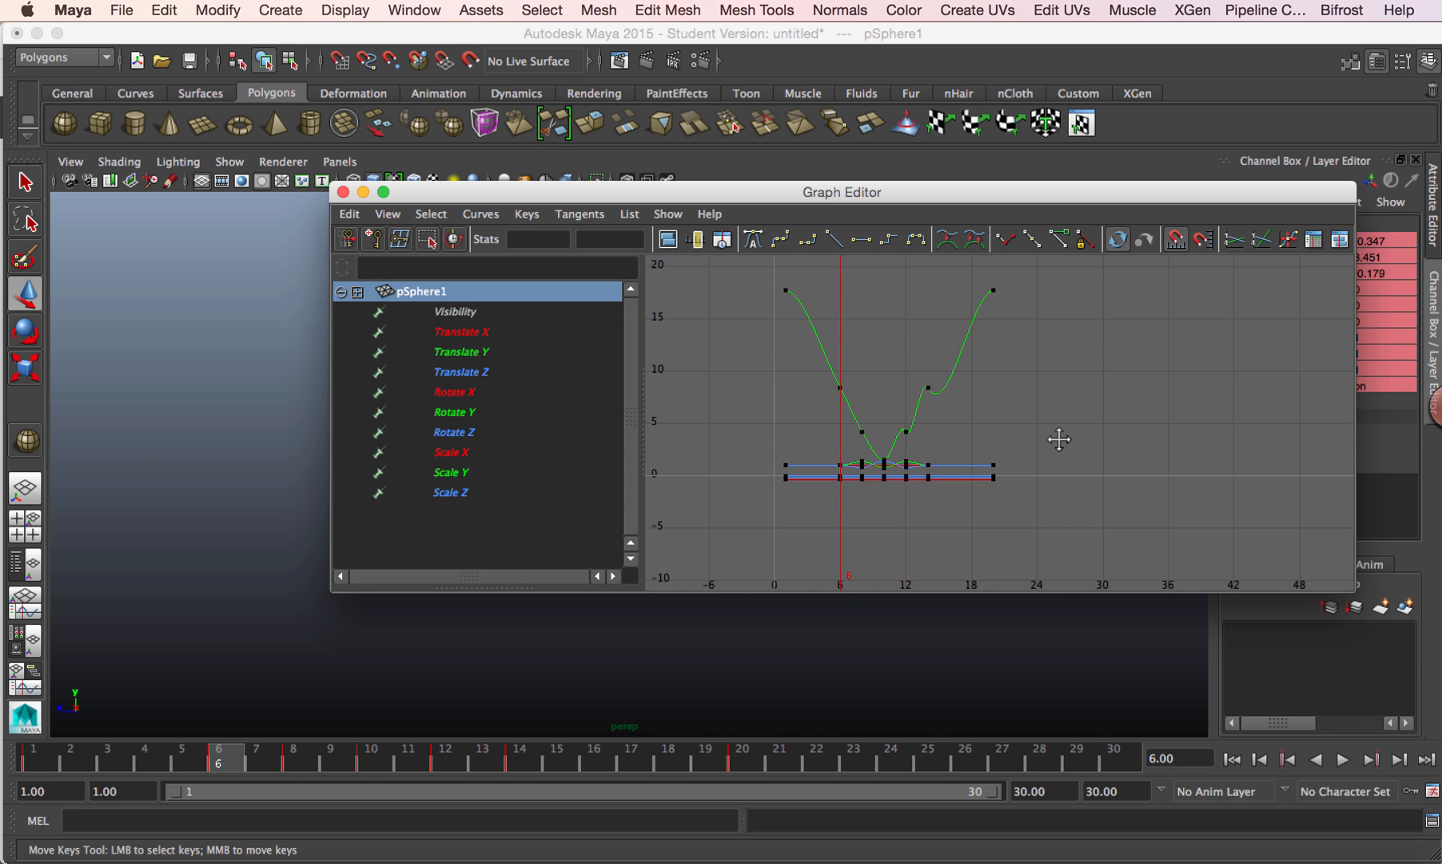
{"action": "middle_click_drag", "start_coordinate": [1056, 434], "coordinate": [1105, 461], "text": "alt"}
{"action": "right_click_drag", "start_coordinate": [951, 406], "coordinate": [1021, 421], "text": "alt"}
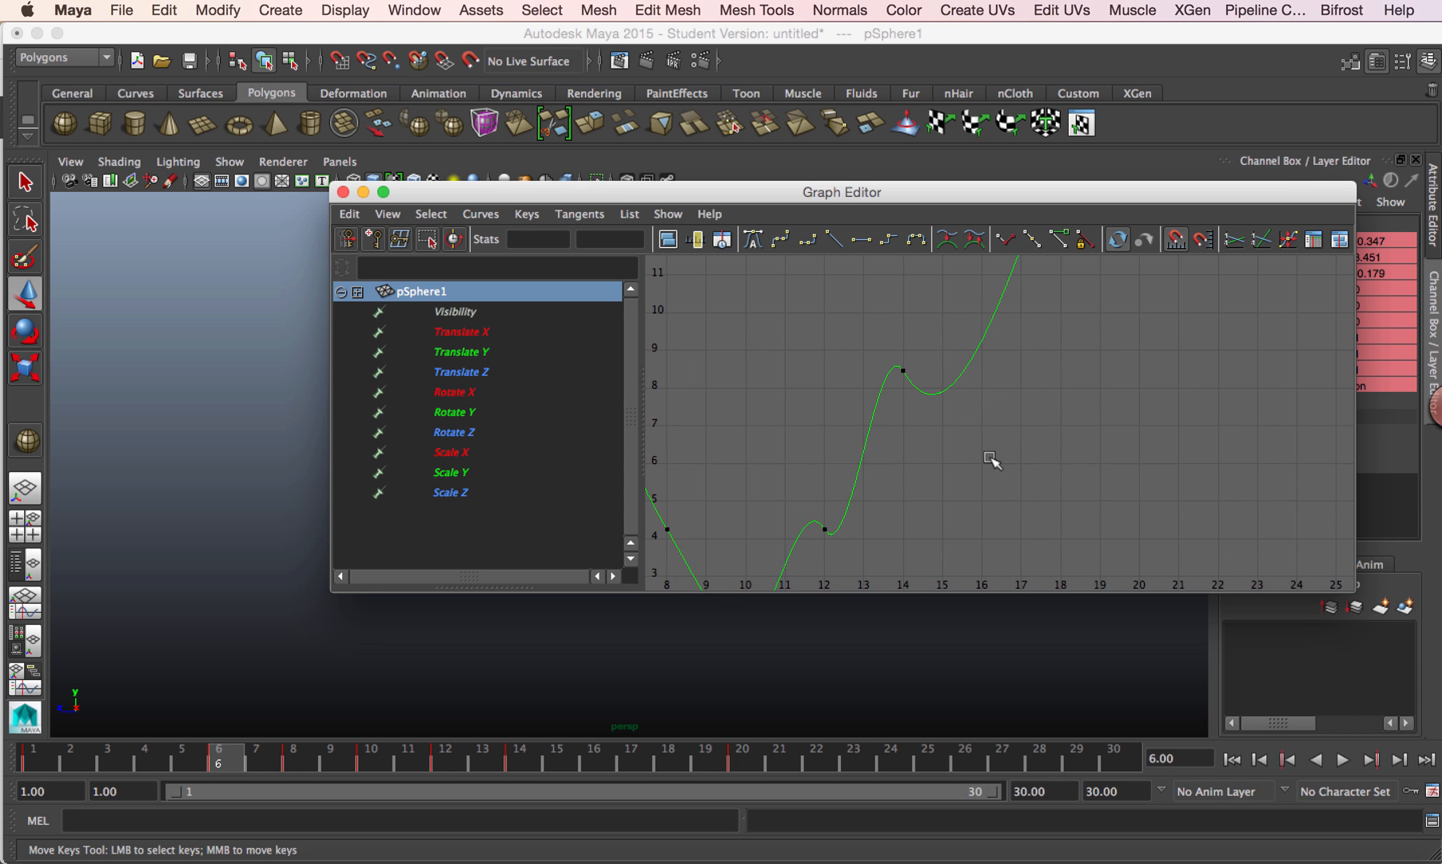
{"action": "middle_click_drag", "start_coordinate": [991, 461], "coordinate": [991, 389], "text": "alt"}
{"action": "left_click_drag", "start_coordinate": [799, 412], "coordinate": [883, 534]}
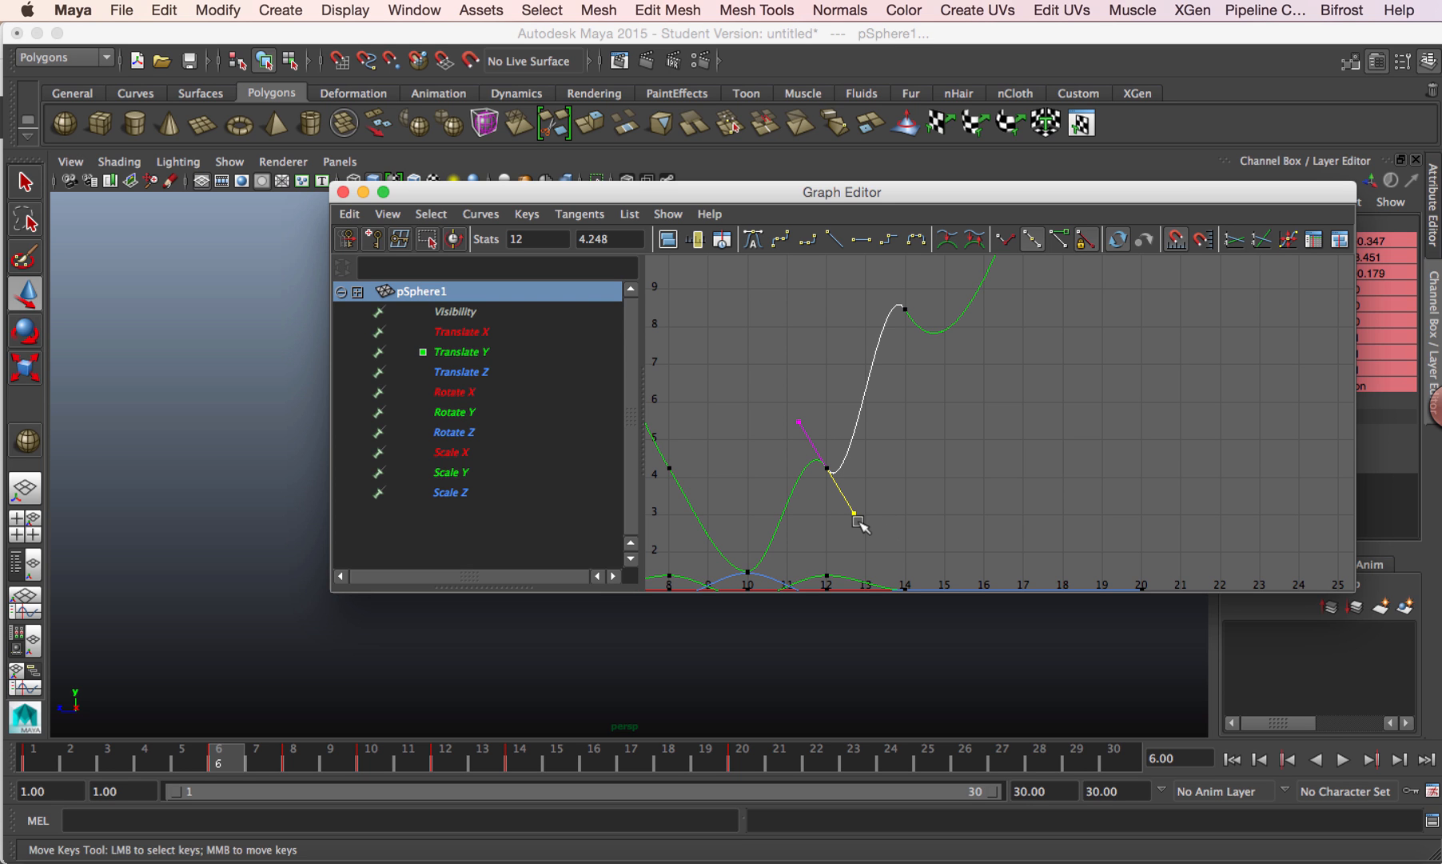
{"action": "middle_click_drag", "start_coordinate": [857, 518], "coordinate": [910, 467]}
- Tilt the Translate Y tangent at frame 14 upward to straighten the ball's rise, and close the Graph Editor
{"action": "left_click_drag", "start_coordinate": [865, 342], "coordinate": [950, 445]}
{"action": "middle_click_drag", "start_coordinate": [927, 418], "coordinate": [934, 302]}
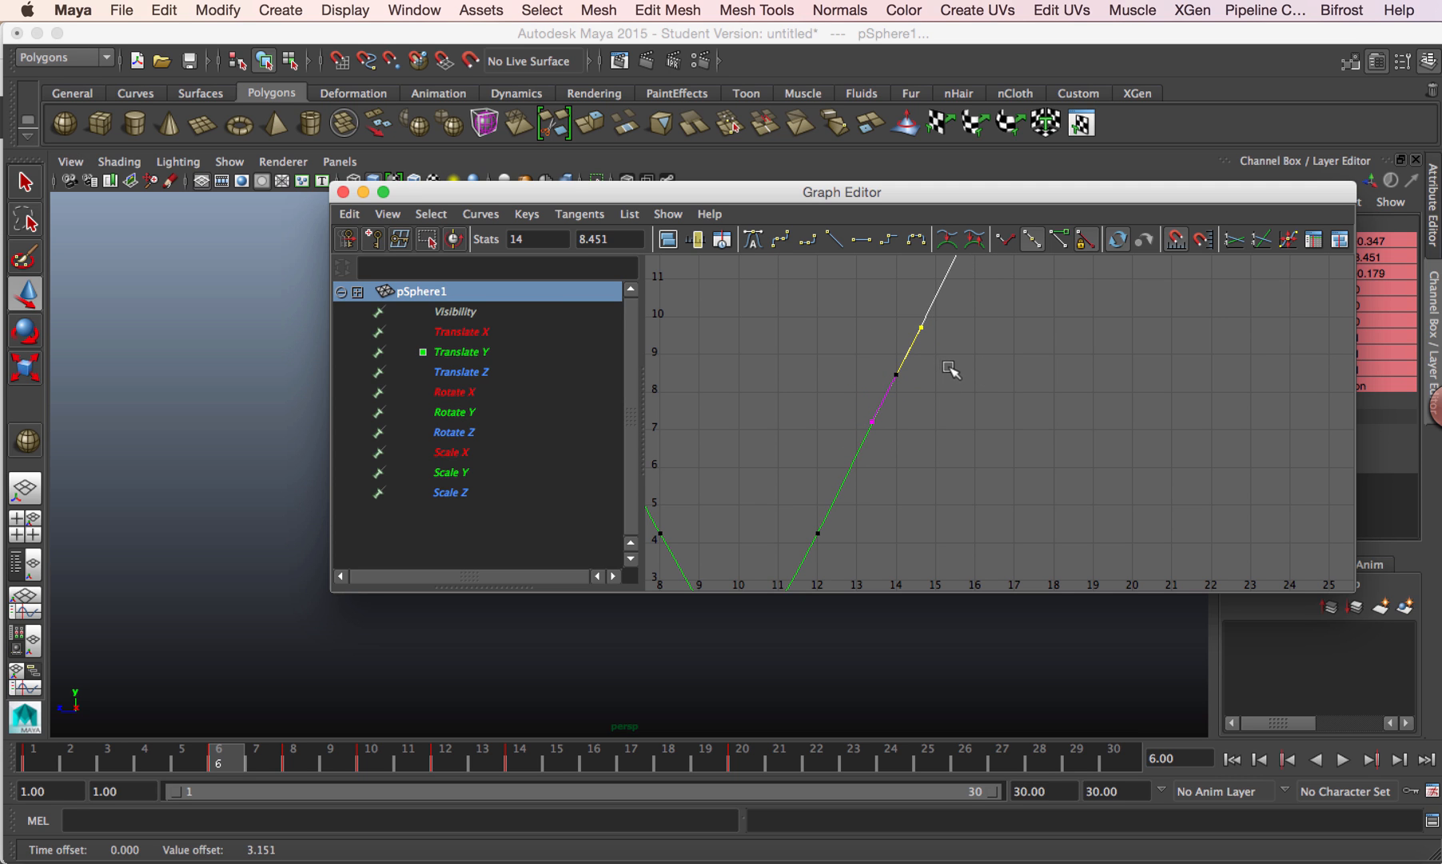
{"action": "middle_click_drag", "start_coordinate": [953, 367], "coordinate": [961, 461], "text": "alt"}
{"action": "left_click", "coordinate": [345, 192]}
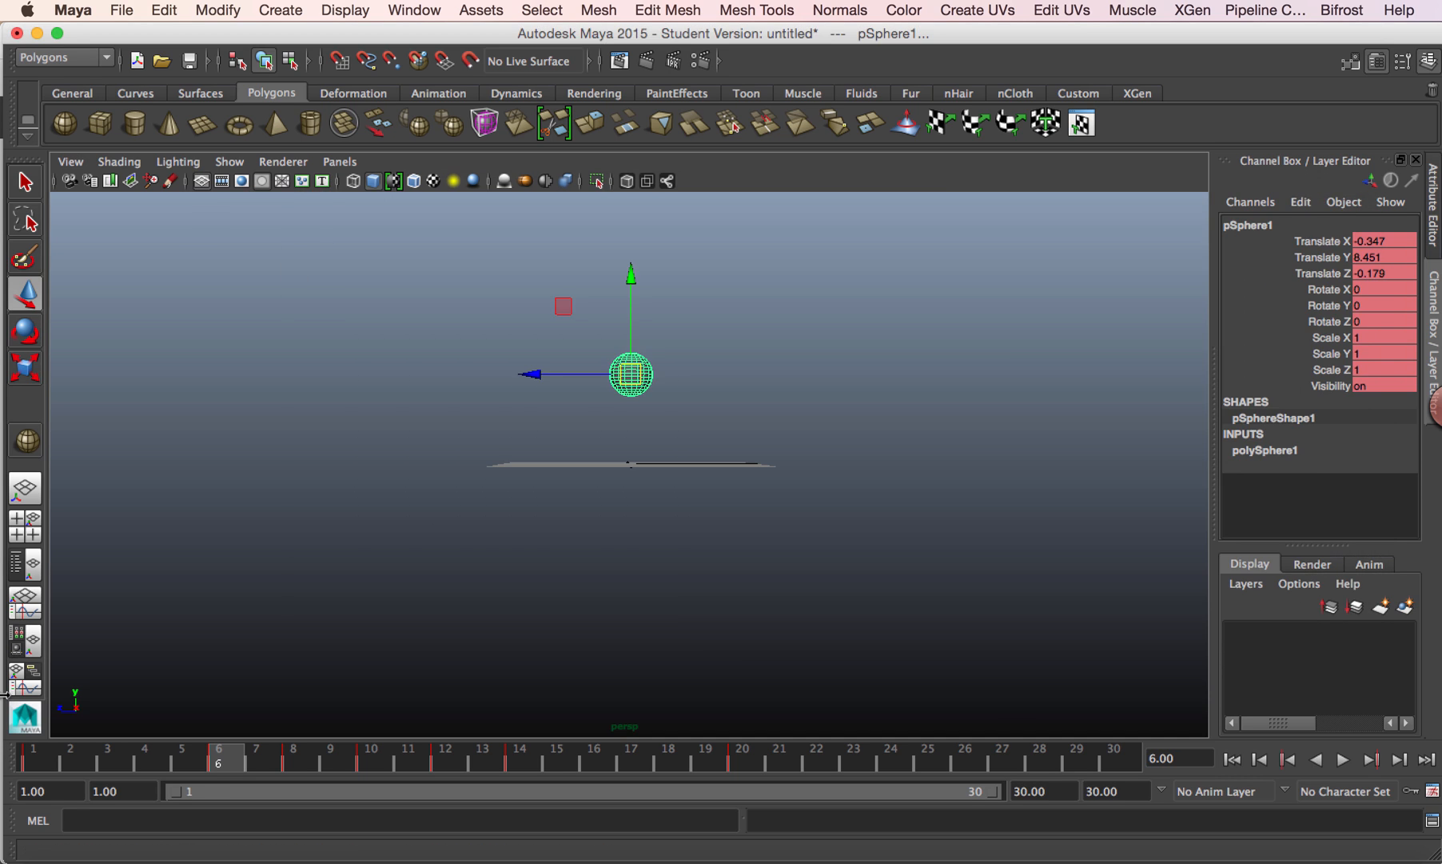
- Play the animation from frame 1 to check the smoothed rebound, and stop the playback
{"action": "left_click", "coordinate": [30, 756]}
{"action": "left_click", "coordinate": [1340, 759]}
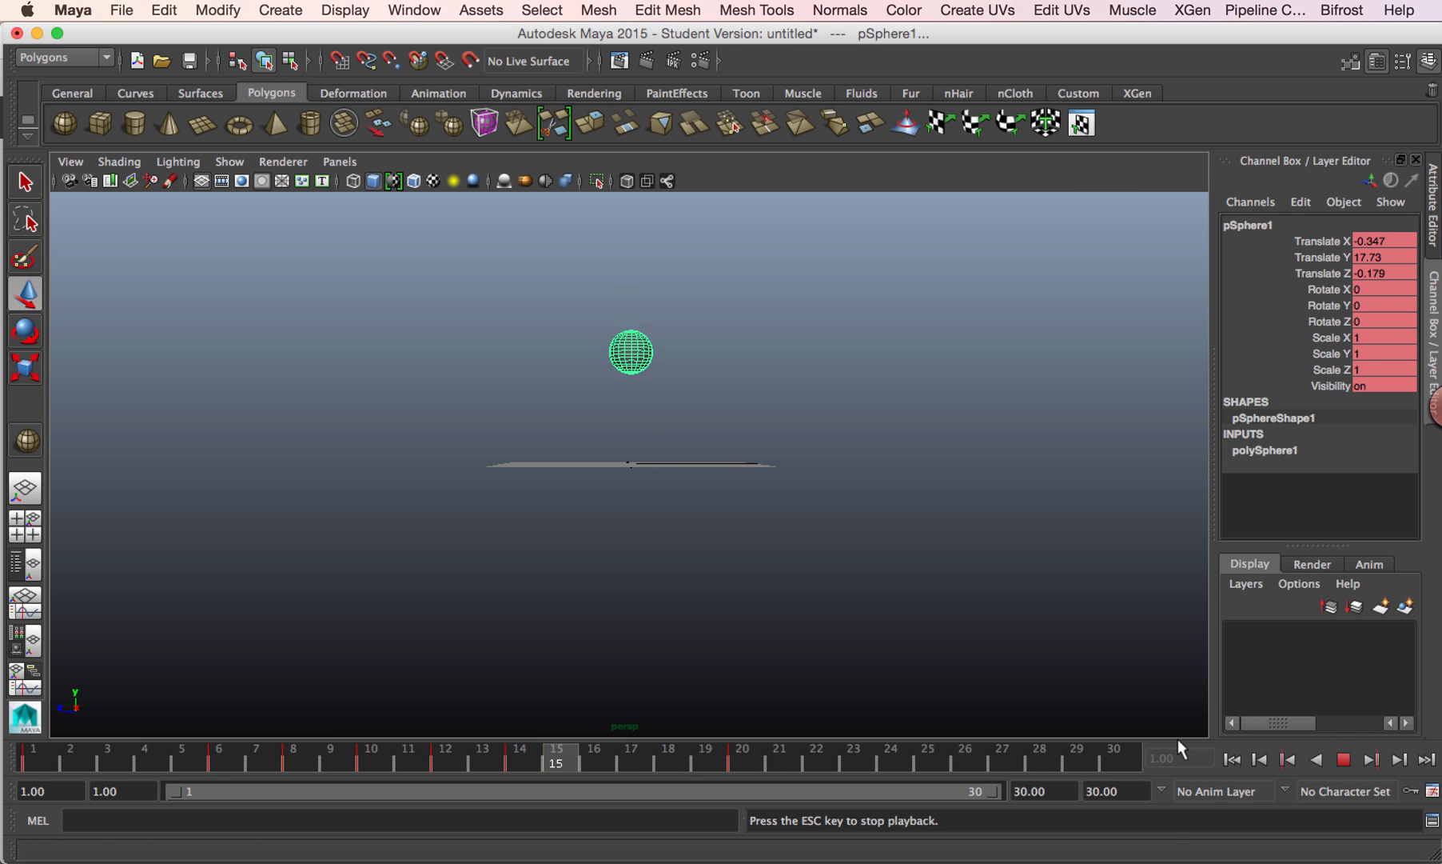
{"action": "left_click", "coordinate": [1343, 760]}
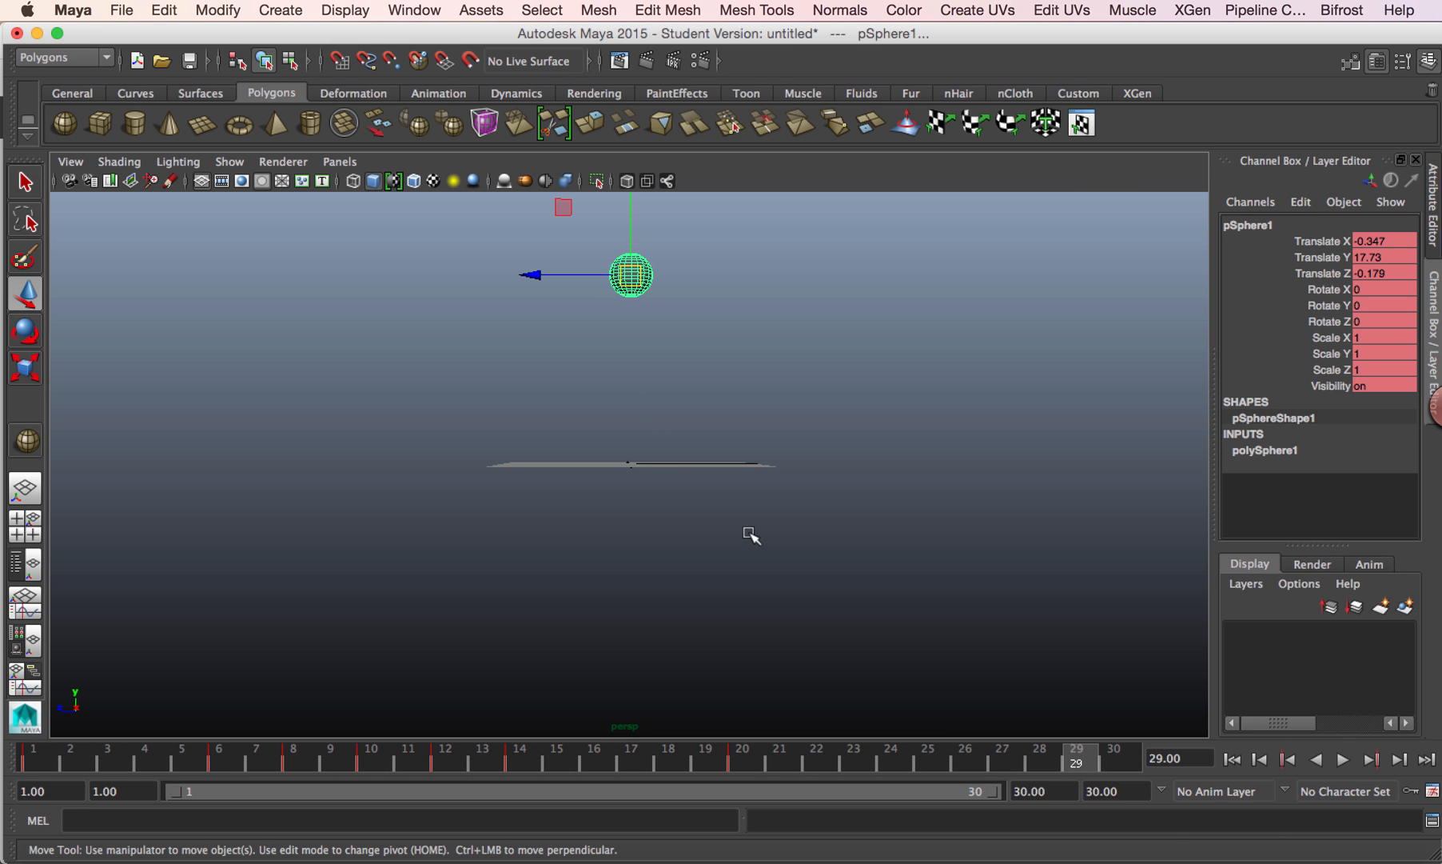